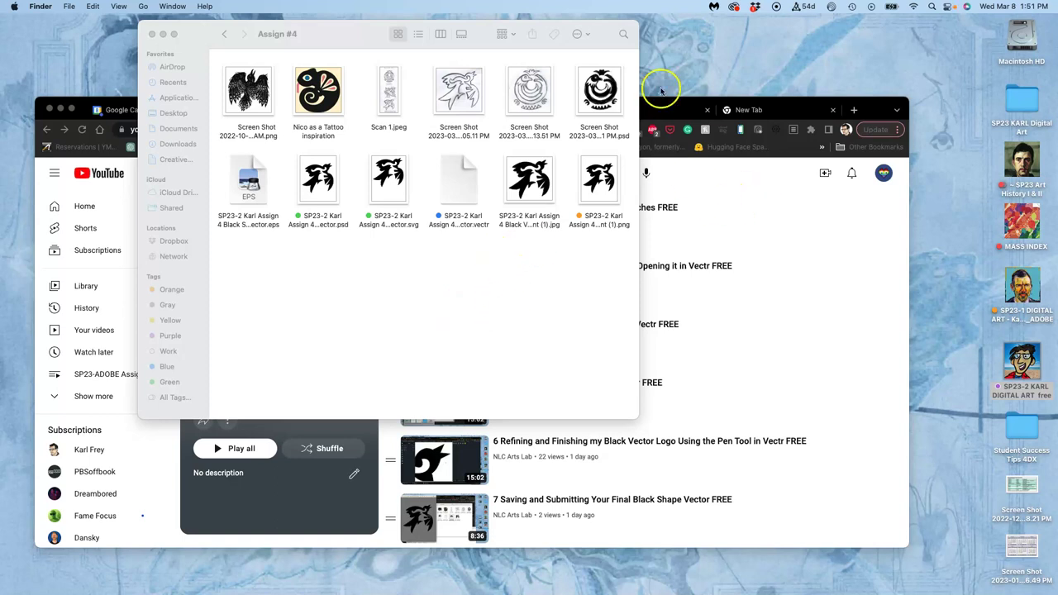
Step: From the Assign #4 folder, open the bird logo PSD in Photoshop and the SVG in Illustrator
{"action": "left_click", "coordinate": [588, 263]}
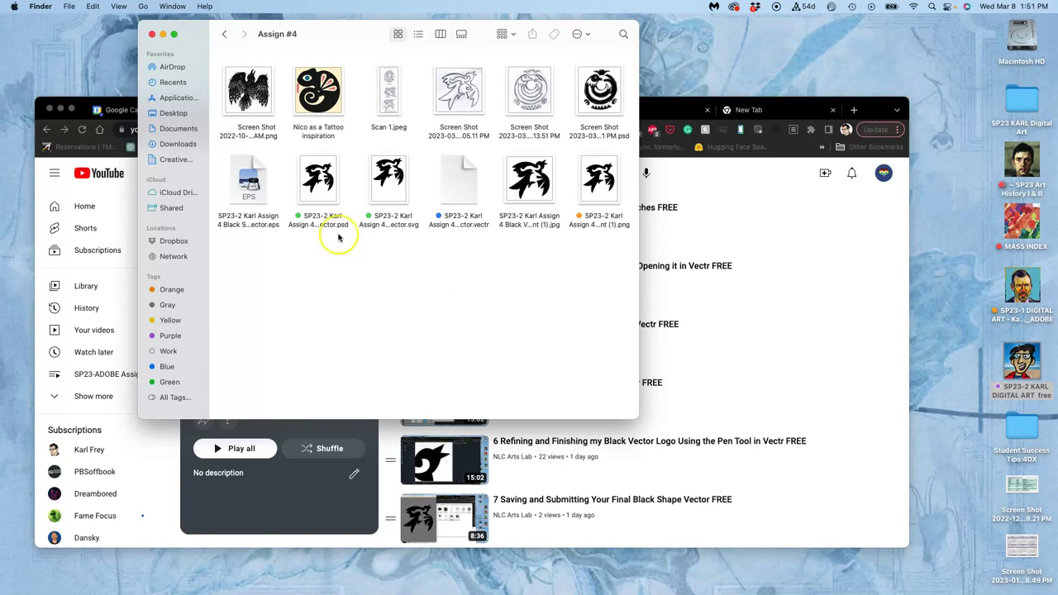
{"action": "double_click", "coordinate": [321, 187]}
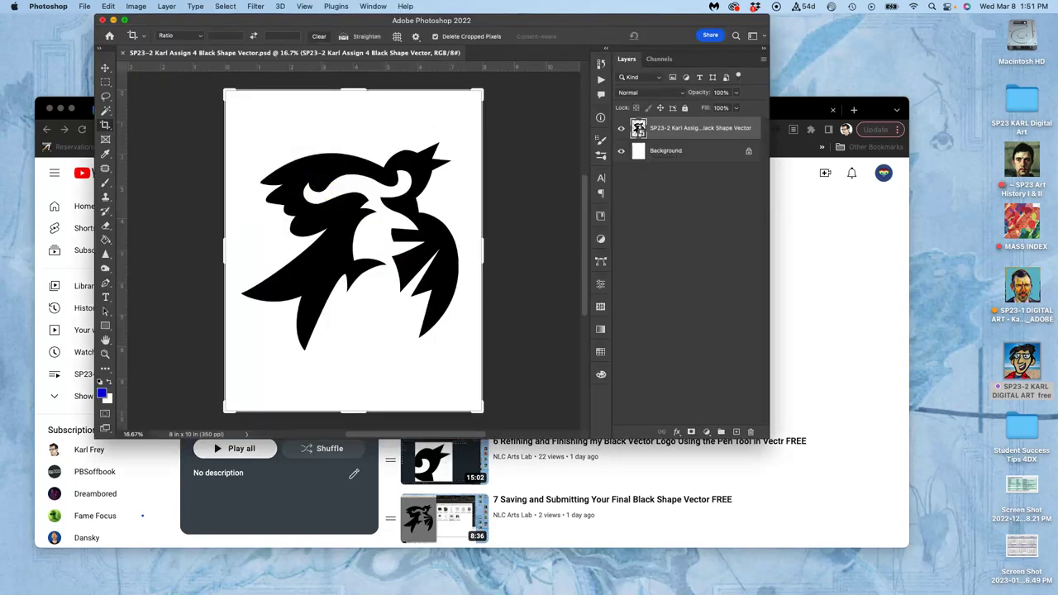
{"action": "left_click_drag", "start_coordinate": [207, 25], "coordinate": [326, 233]}
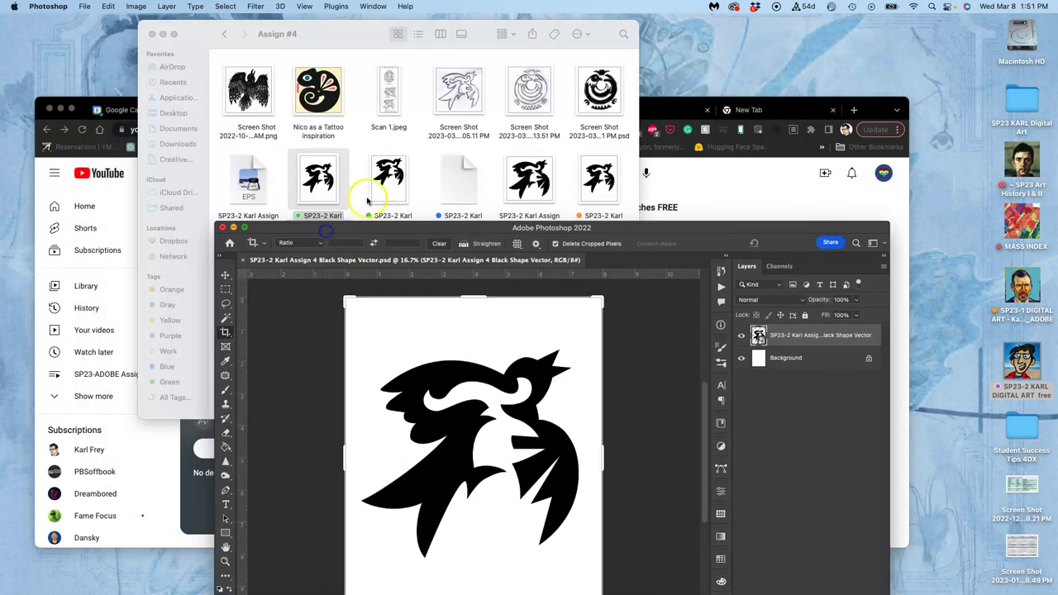
{"action": "left_click", "coordinate": [416, 165]}
{"action": "double_click", "coordinate": [390, 194]}
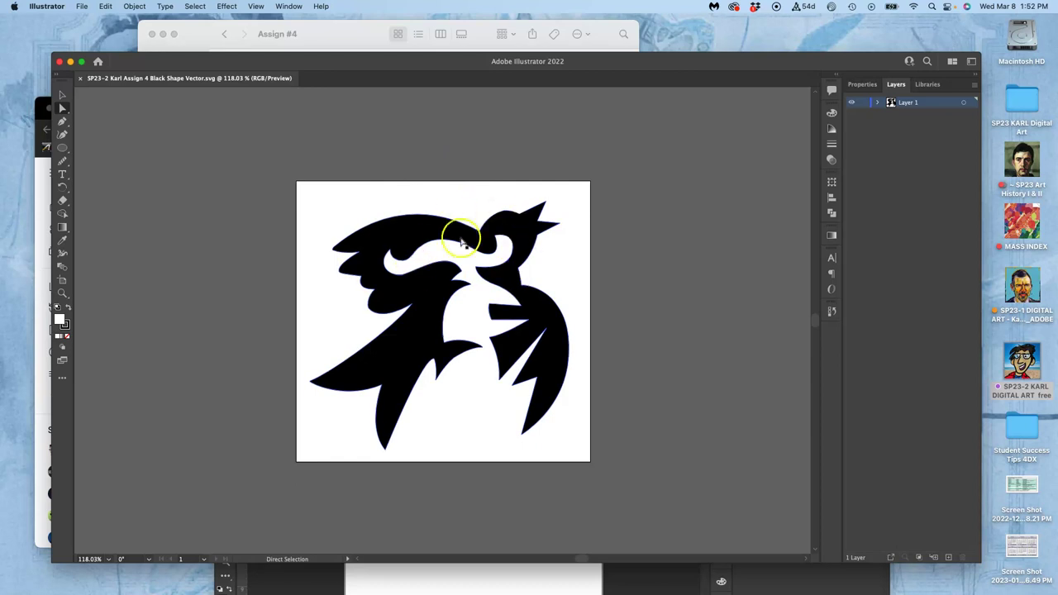
Step: Quit Illustrator, move the Photoshop window up and right, and bring the Assign #4 folder forward
{"action": "left_click", "coordinate": [47, 6]}
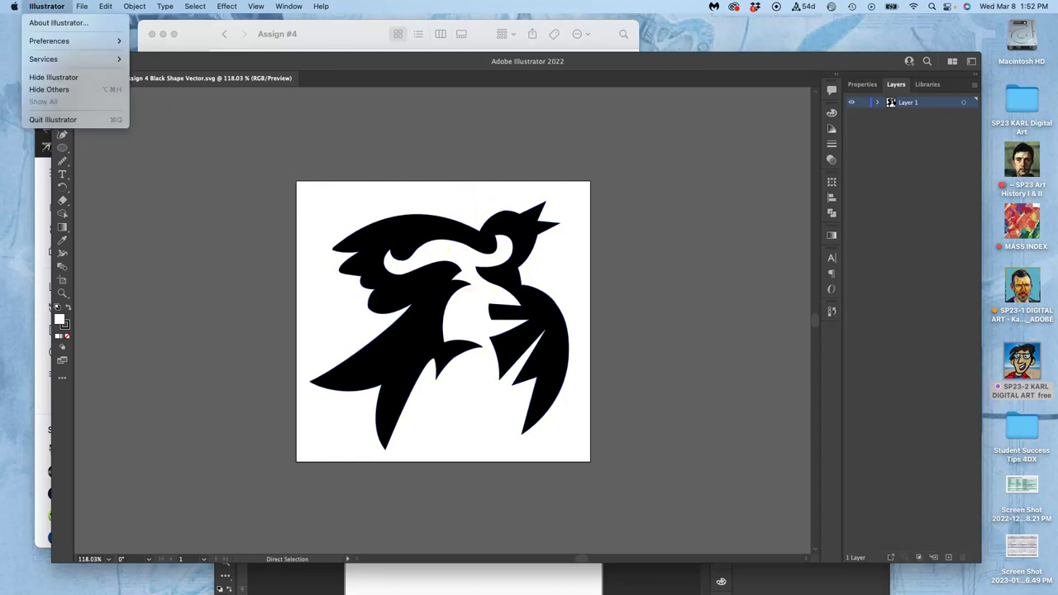
{"action": "left_click", "coordinate": [66, 119]}
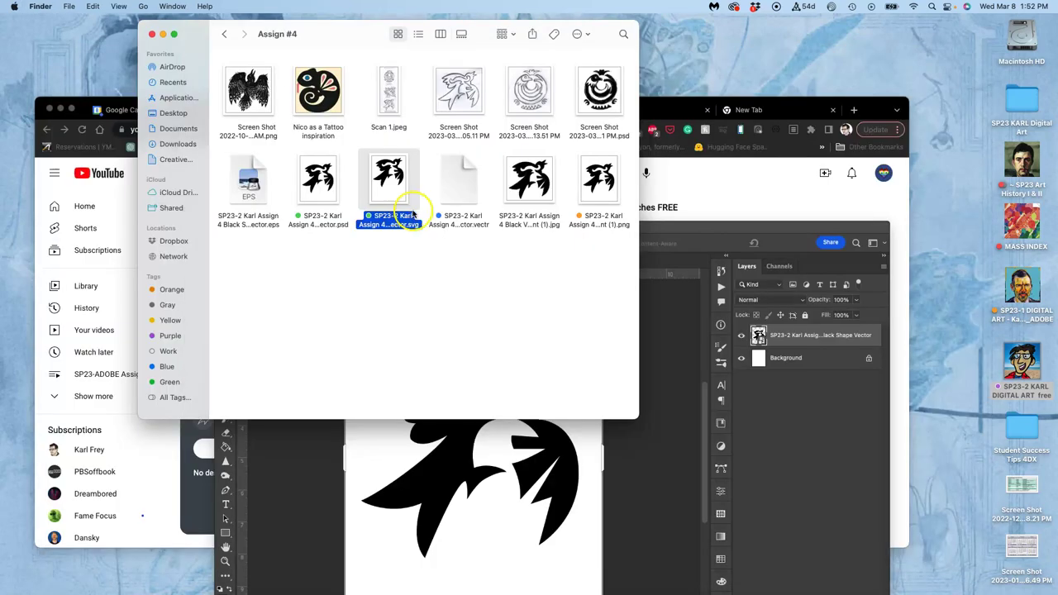
{"action": "left_click", "coordinate": [503, 499]}
{"action": "left_click_drag", "start_coordinate": [623, 229], "coordinate": [685, 76]}
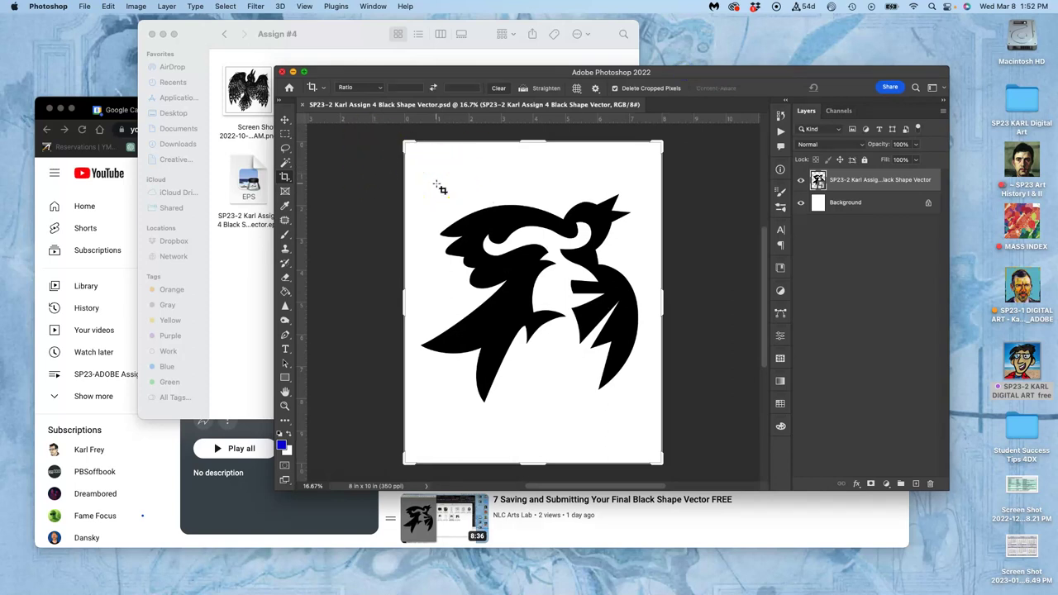
{"action": "left_click", "coordinate": [241, 241]}
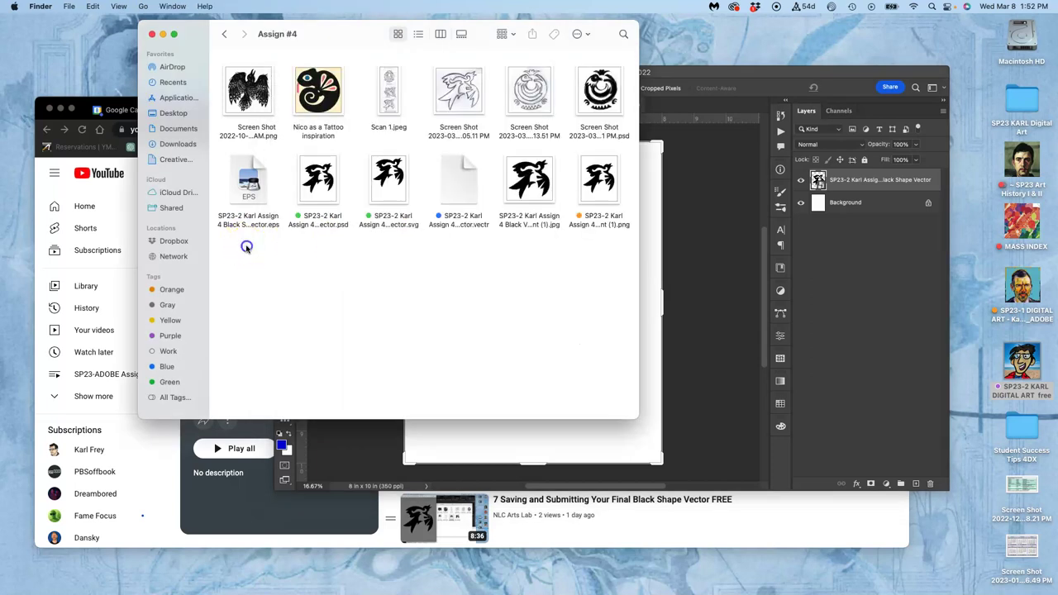
Step: Reopen the bird SVG in Illustrator with Open With, then close that document
{"action": "right_click", "coordinate": [395, 189]}
{"action": "mouse_move", "coordinate": [423, 206]}
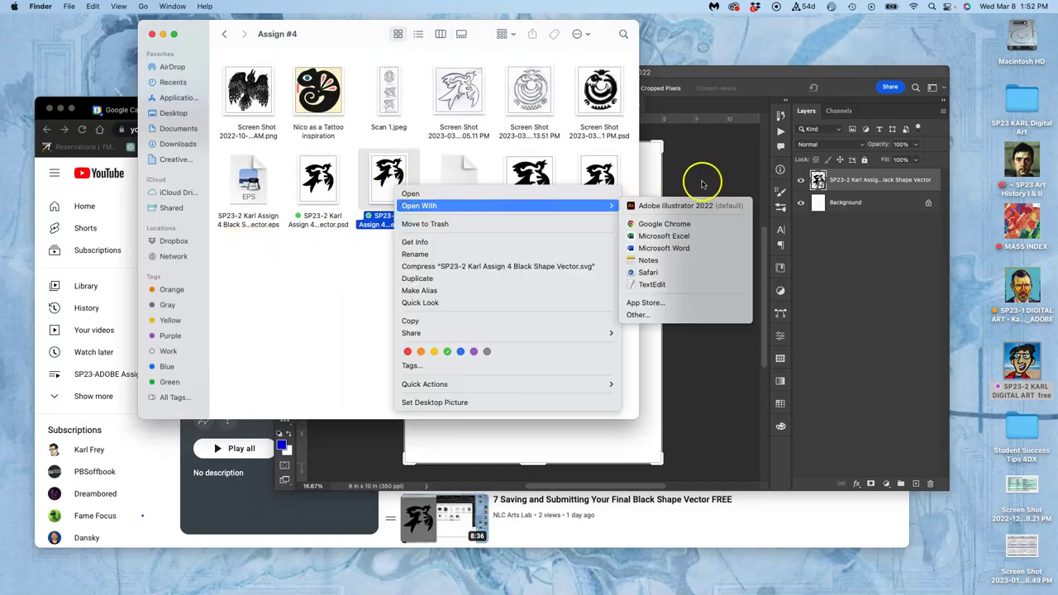
{"action": "left_click", "coordinate": [681, 206]}
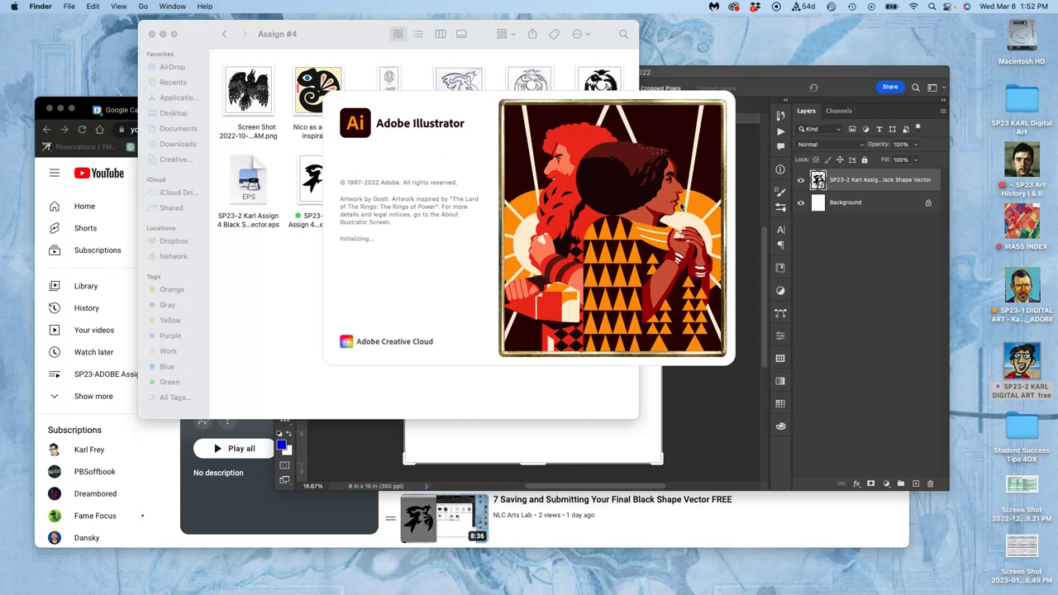
{"action": "left_click", "coordinate": [284, 314]}
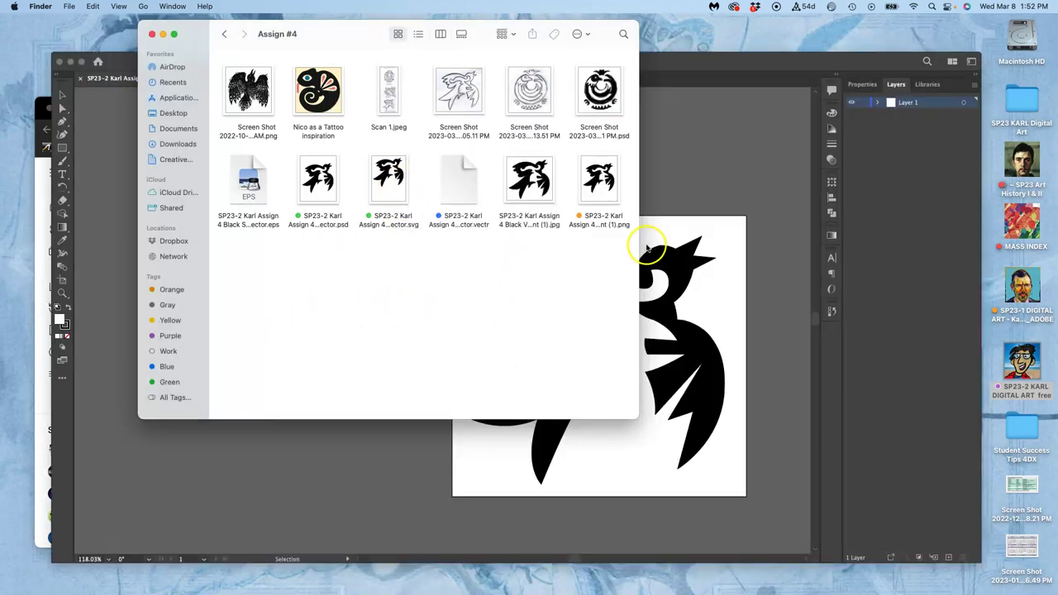
{"action": "left_click", "coordinate": [704, 191]}
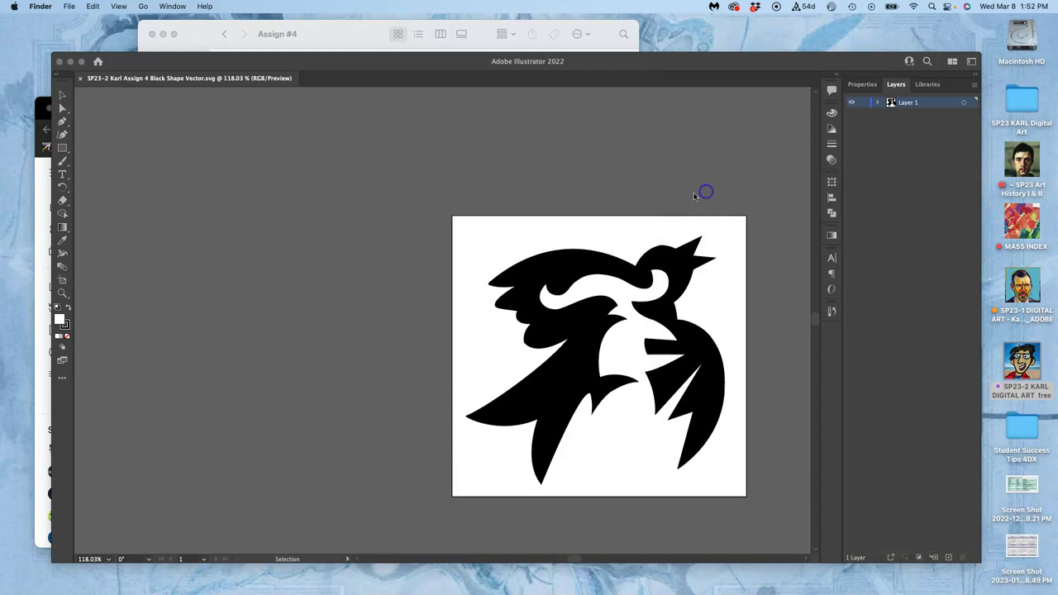
{"action": "left_click", "coordinate": [60, 61]}
Step: Close the bird PSD, quit Photoshop, and bring the YouTube playlist in Chrome forward
{"action": "left_click", "coordinate": [725, 155]}
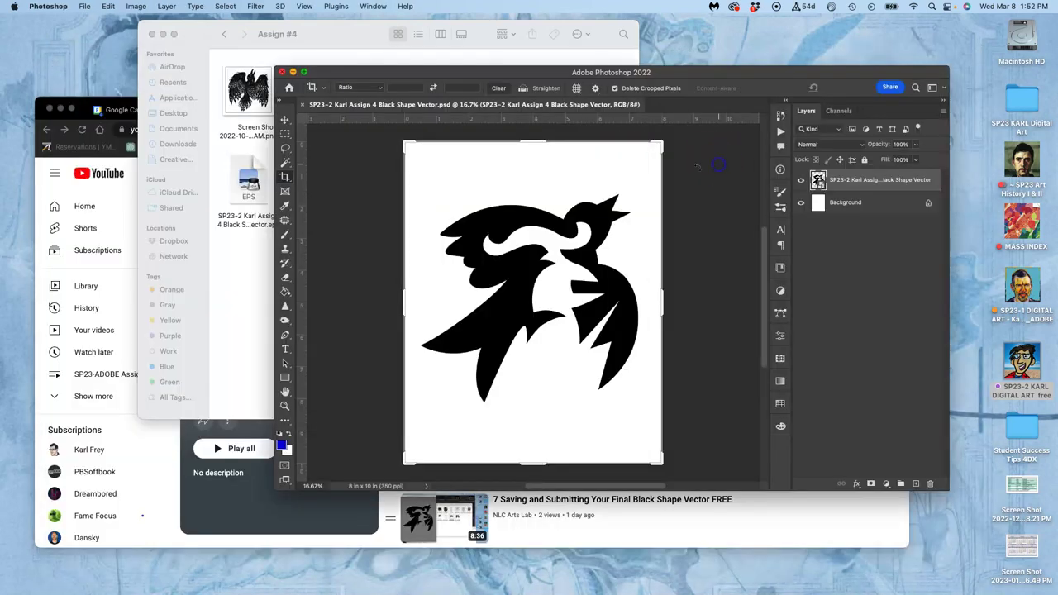
{"action": "left_click", "coordinate": [283, 72]}
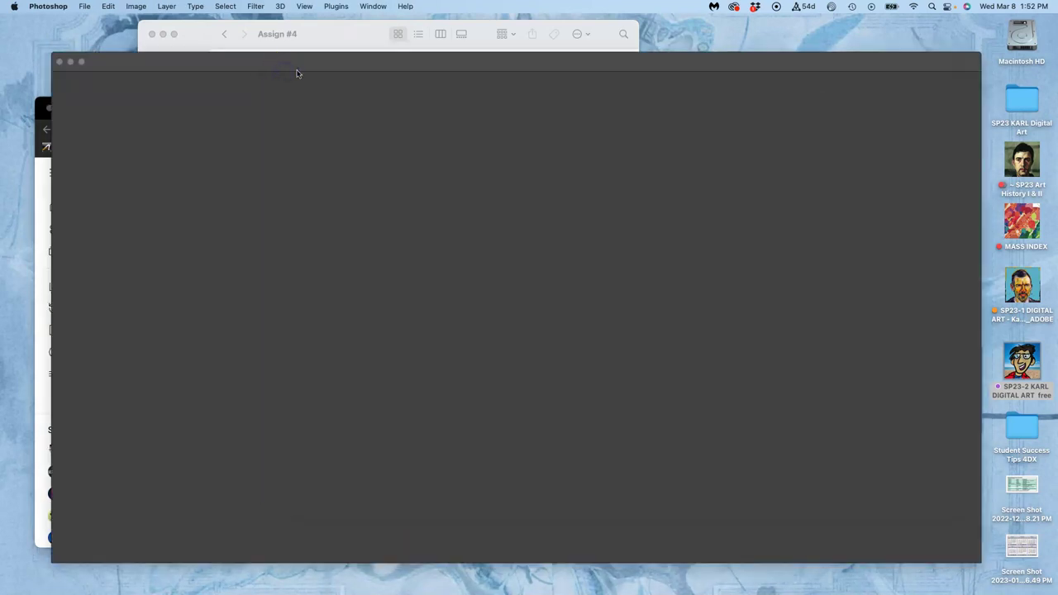
{"action": "left_click", "coordinate": [46, 7]}
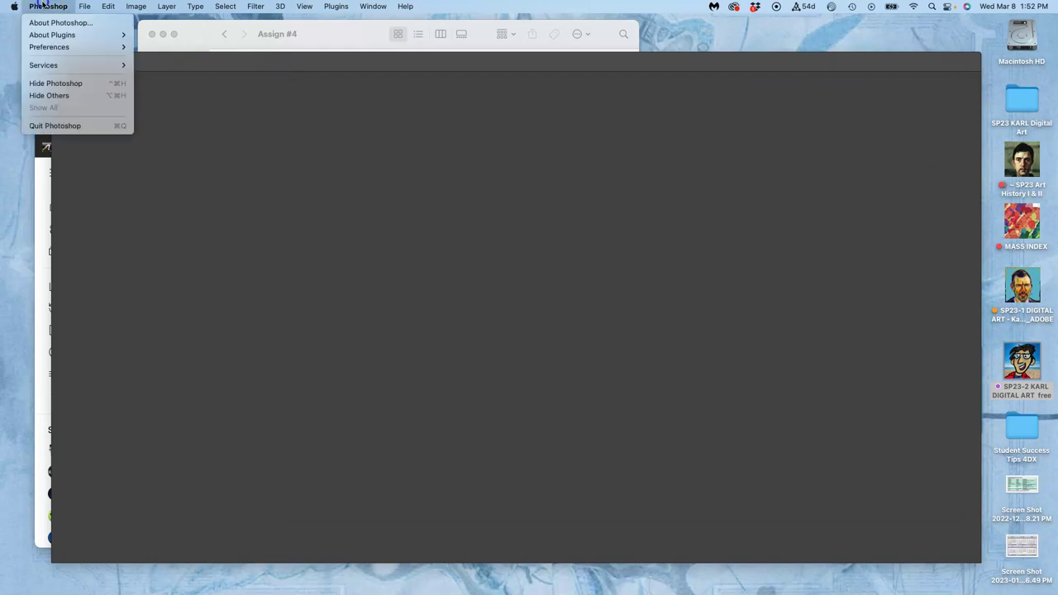
{"action": "left_click", "coordinate": [53, 125]}
{"action": "left_click", "coordinate": [42, 170]}
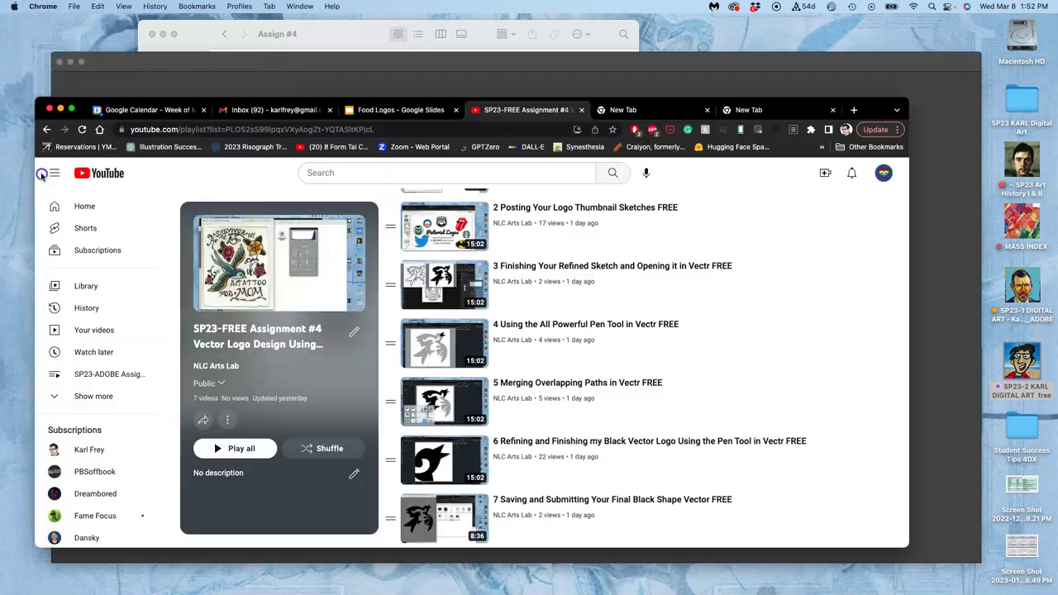
Step: Load photopea.com in the empty new Chrome tab
{"action": "left_click", "coordinate": [753, 110]}
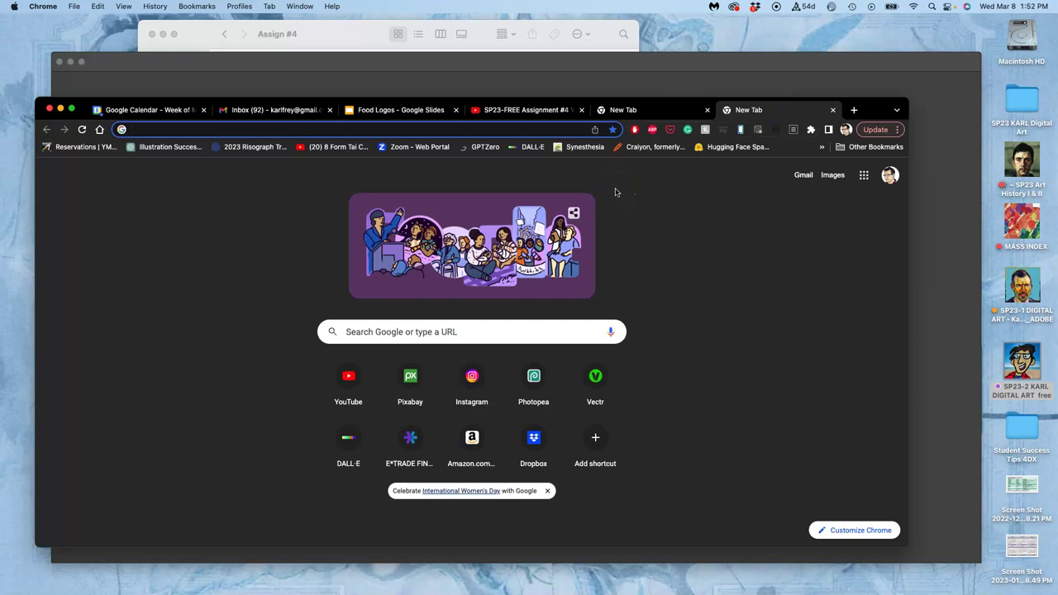
{"action": "type", "text": "photopea"}
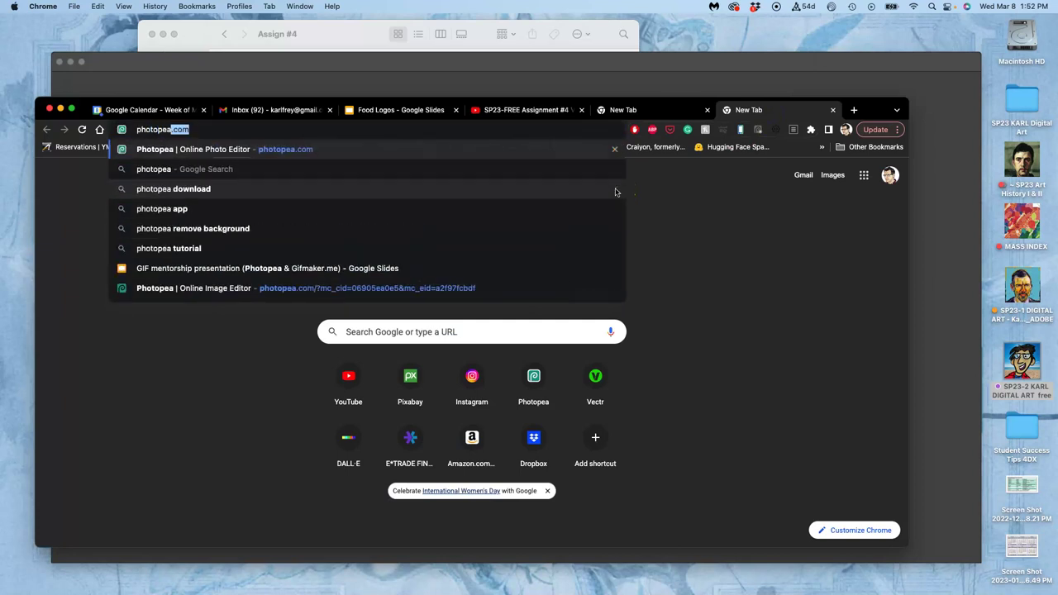
{"action": "type", "text": ".com"}
{"action": "key", "text": "Return"}
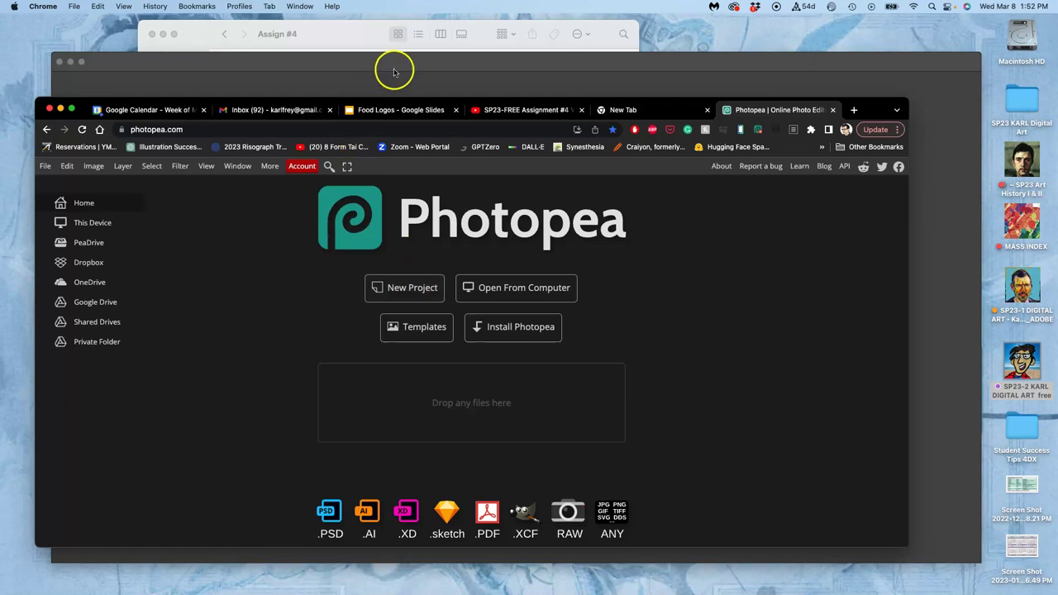
{"action": "left_click", "coordinate": [354, 37]}
{"action": "left_click_drag", "start_coordinate": [346, 32], "coordinate": [831, 26]}
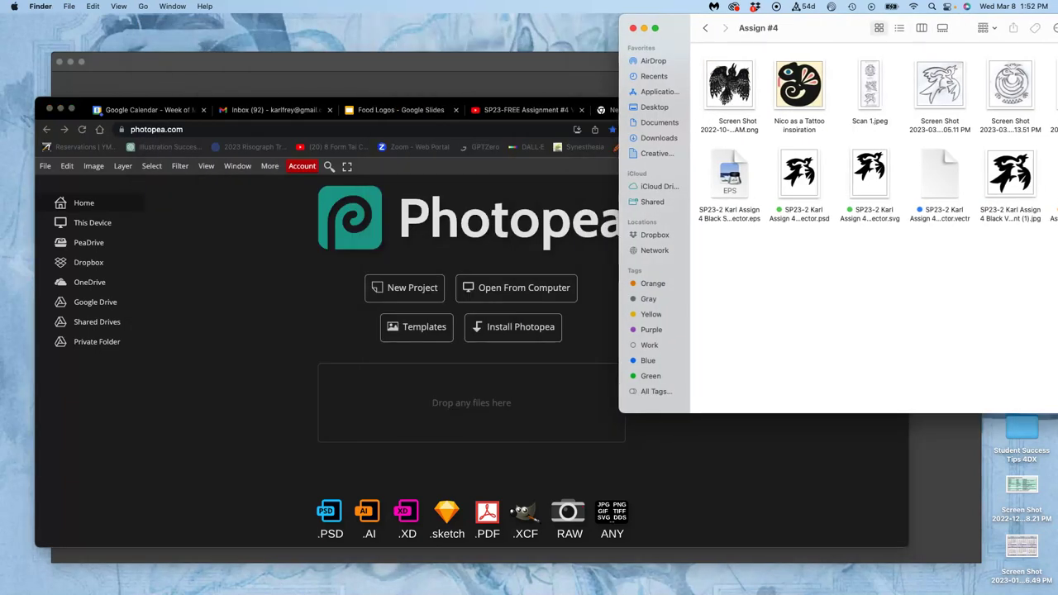
{"action": "left_click", "coordinate": [873, 172]}
{"action": "left_click_drag", "start_coordinate": [873, 174], "coordinate": [441, 430]}
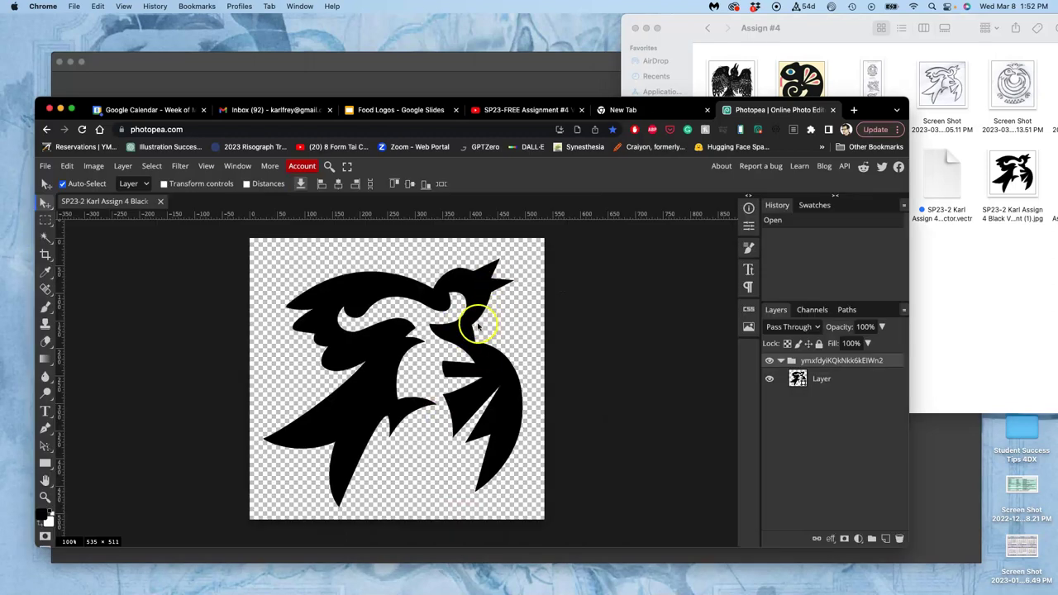
{"action": "left_click", "coordinate": [782, 362]}
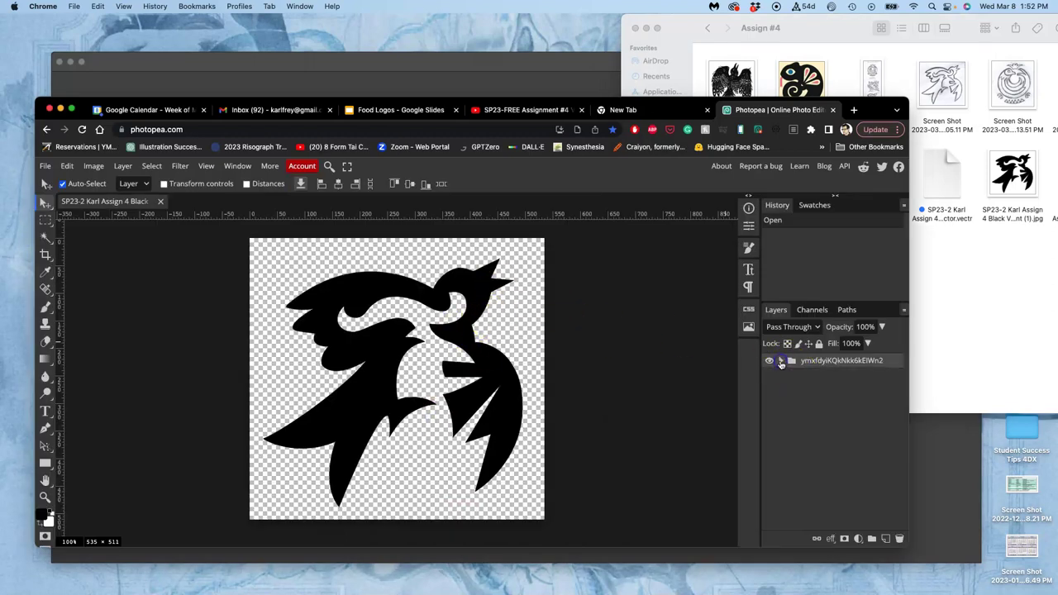
{"action": "left_click", "coordinate": [816, 380]}
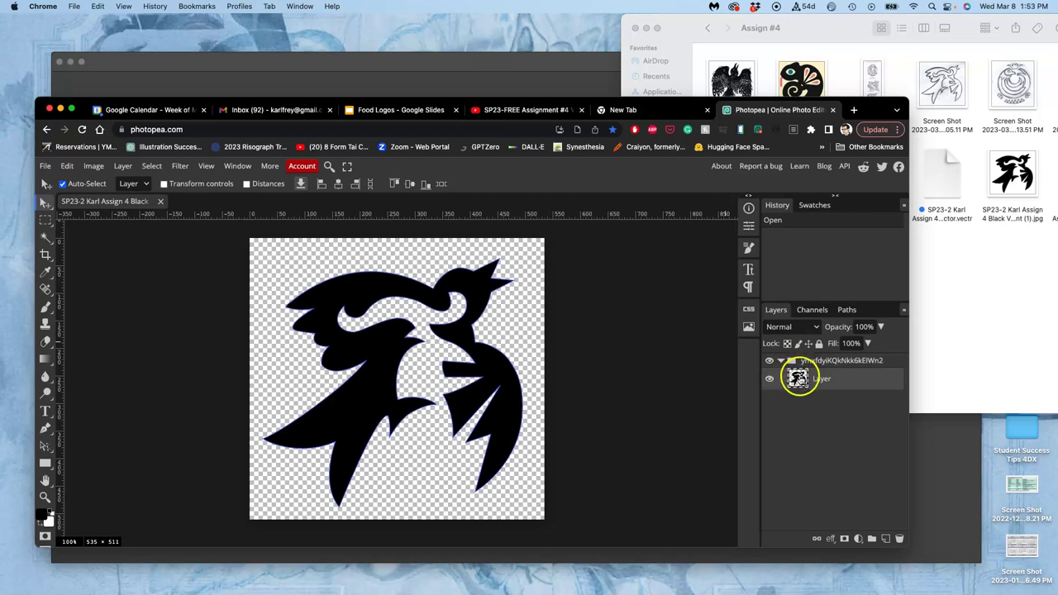
{"action": "left_click", "coordinate": [93, 166]}
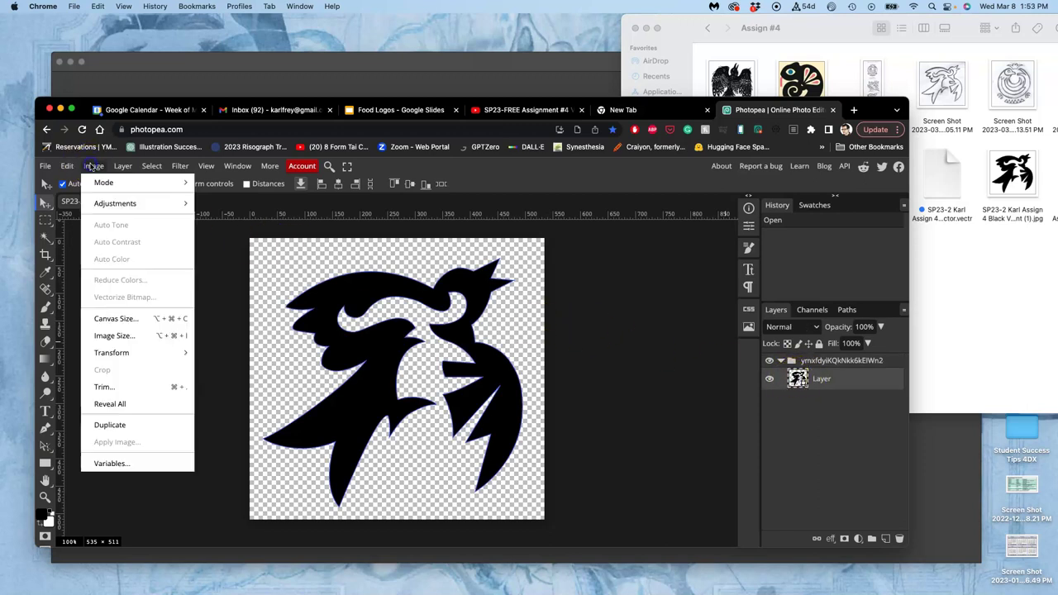
{"action": "left_click", "coordinate": [112, 336]}
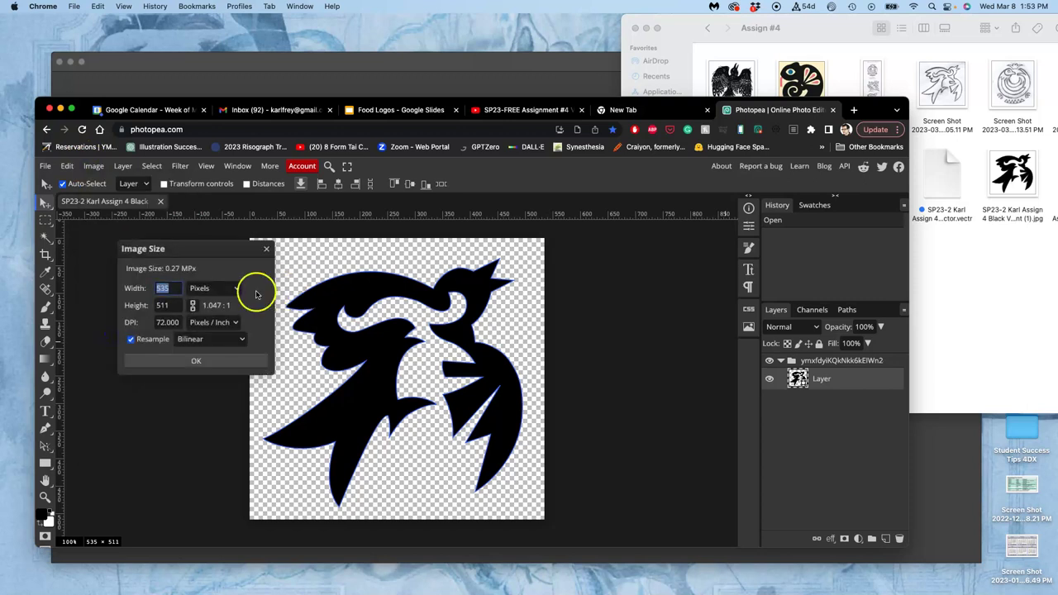
{"action": "left_click", "coordinate": [206, 360]}
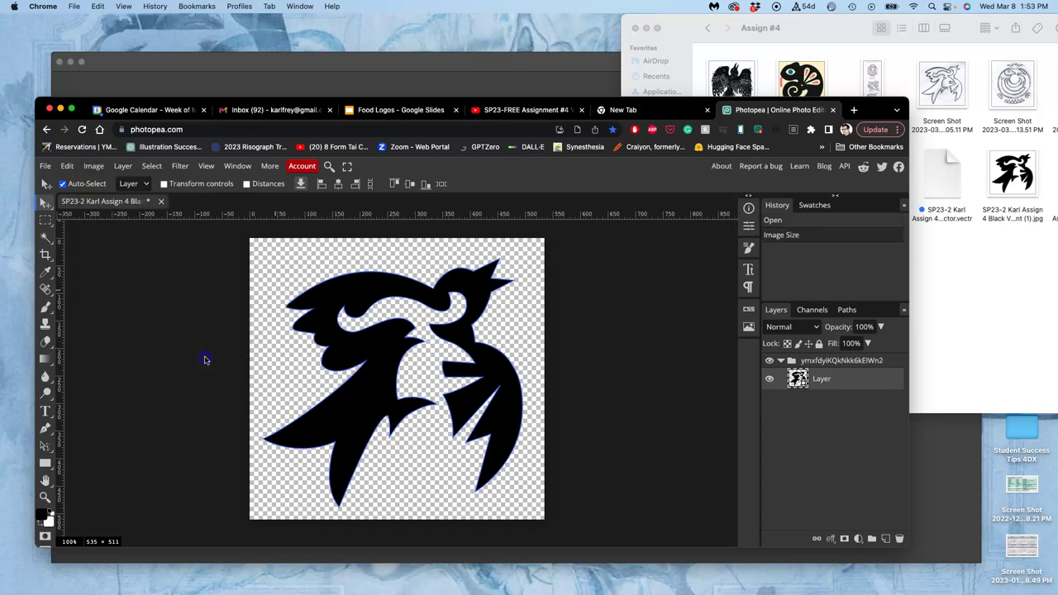
{"action": "left_click", "coordinate": [162, 201]}
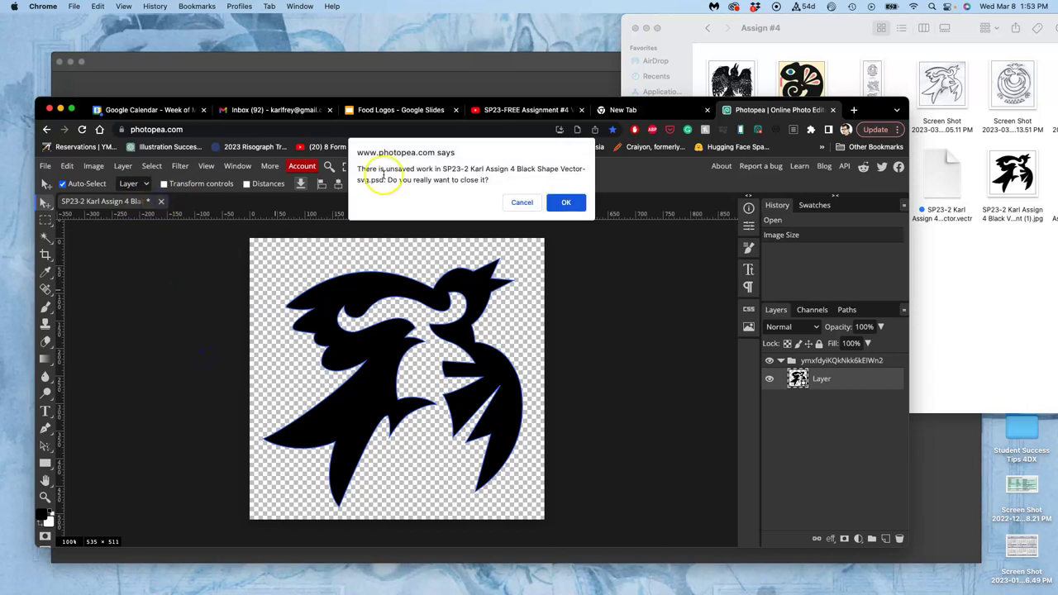
{"action": "left_click", "coordinate": [567, 202]}
Step: Create a new 8 × 10 inch document at 72 DPI (576 × 720 px)
{"action": "left_click", "coordinate": [44, 165]}
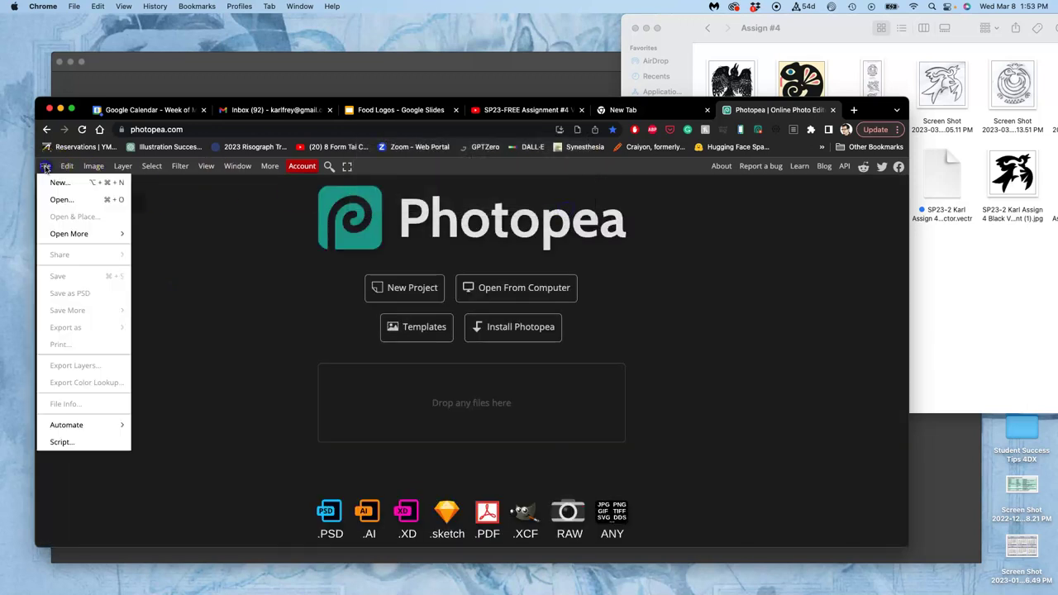
{"action": "left_click", "coordinate": [60, 184]}
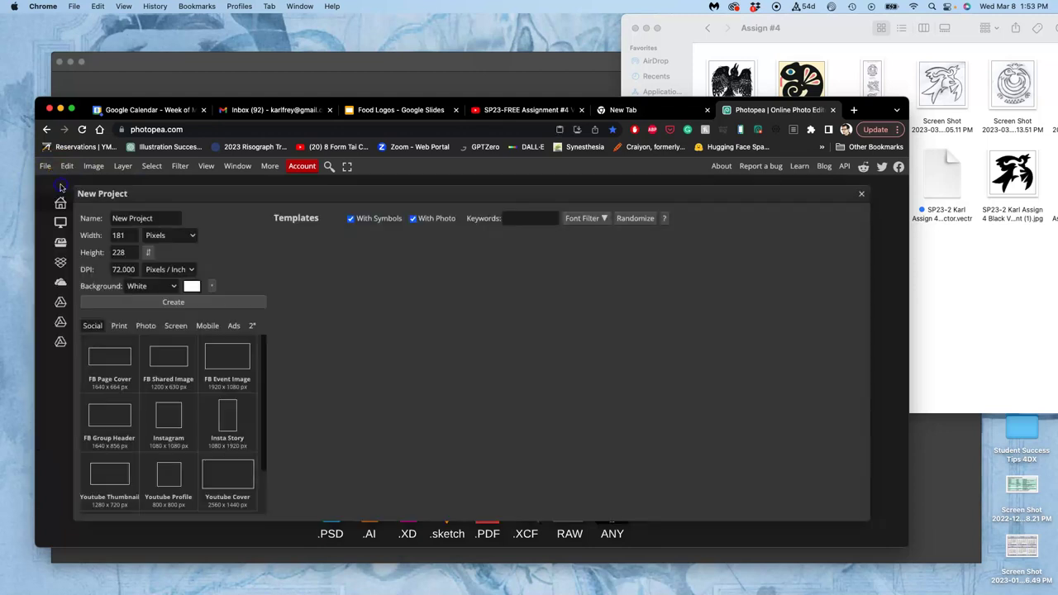
{"action": "left_click", "coordinate": [166, 234]}
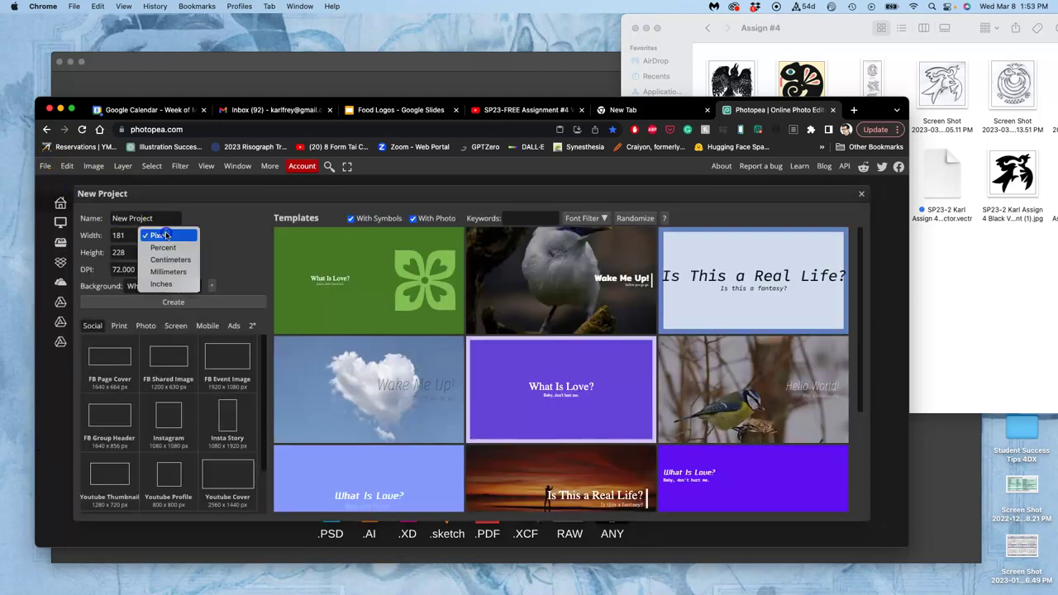
{"action": "left_click", "coordinate": [149, 252]}
{"action": "left_click", "coordinate": [127, 235]}
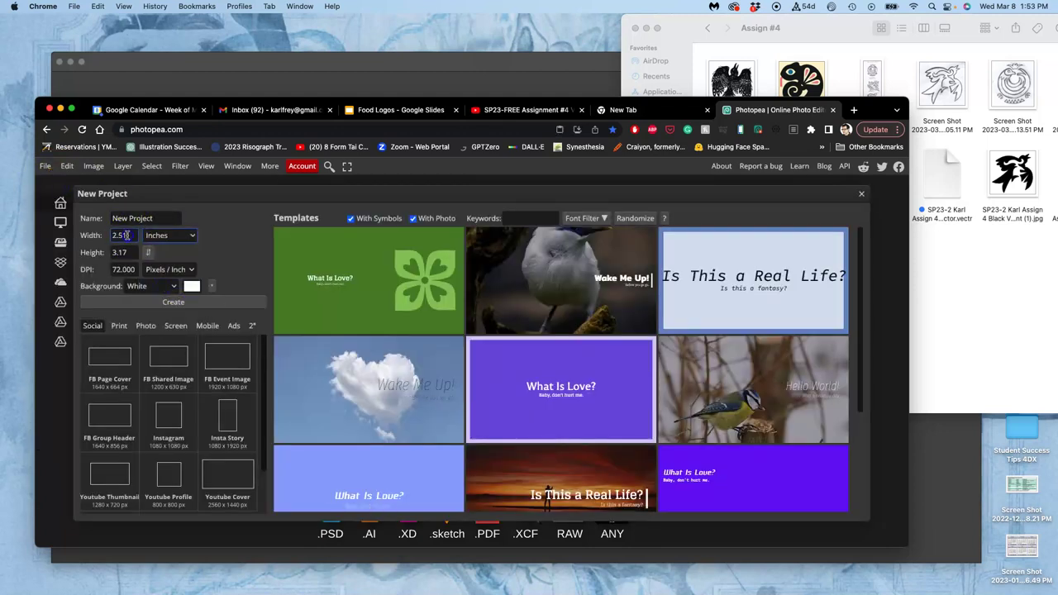
{"action": "type", "text": "8"}
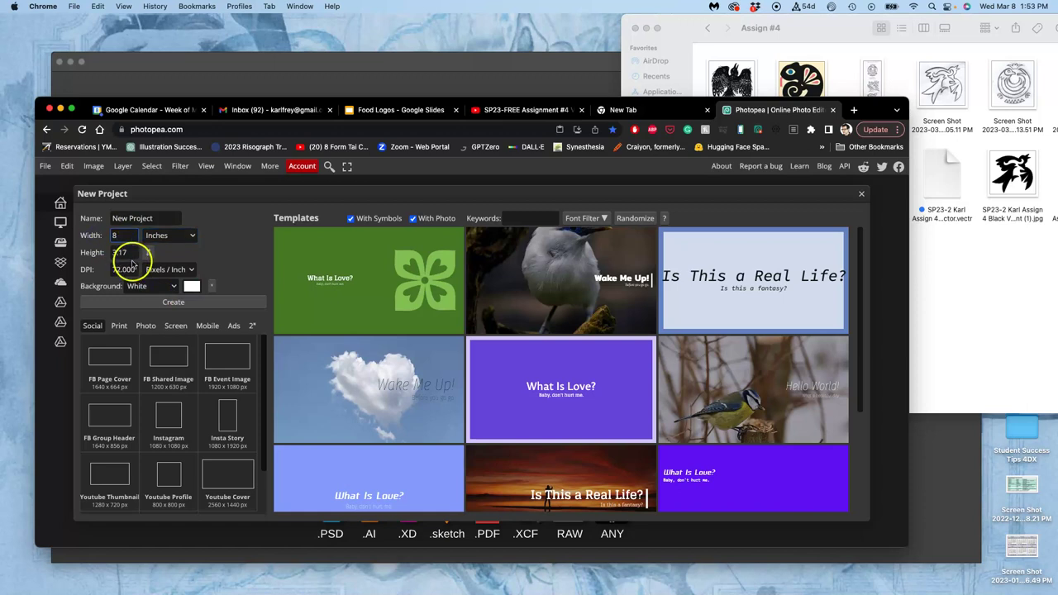
{"action": "key", "text": "Tab"}
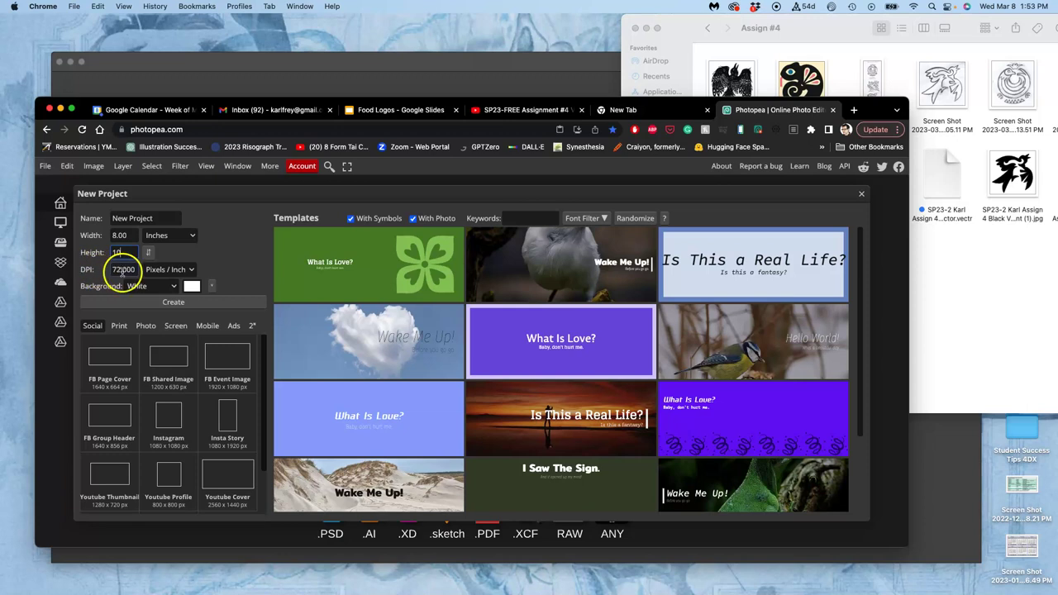
{"action": "left_click", "coordinate": [121, 271]}
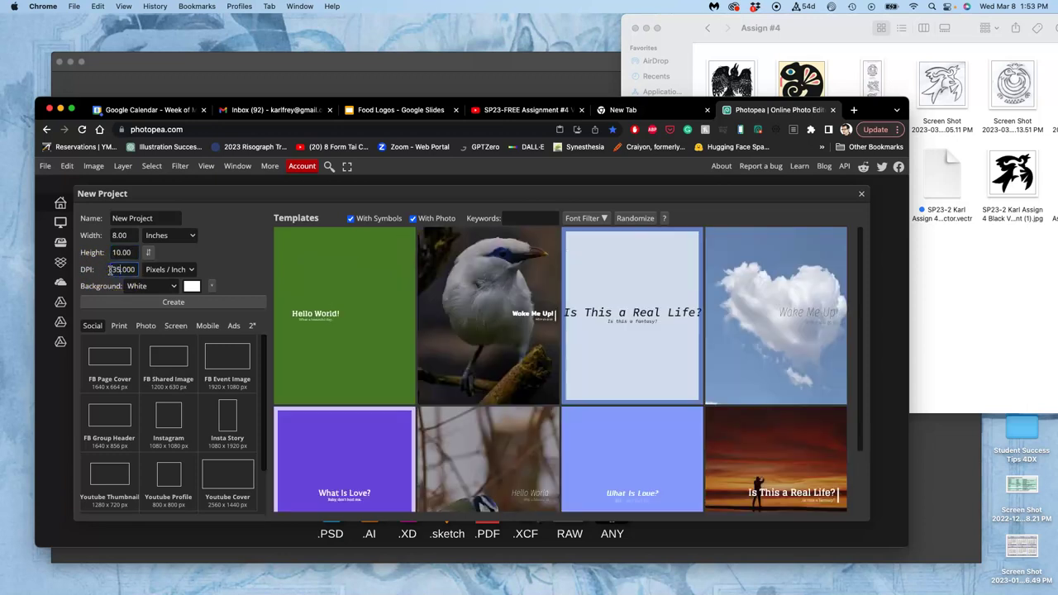
{"action": "left_click", "coordinate": [151, 303]}
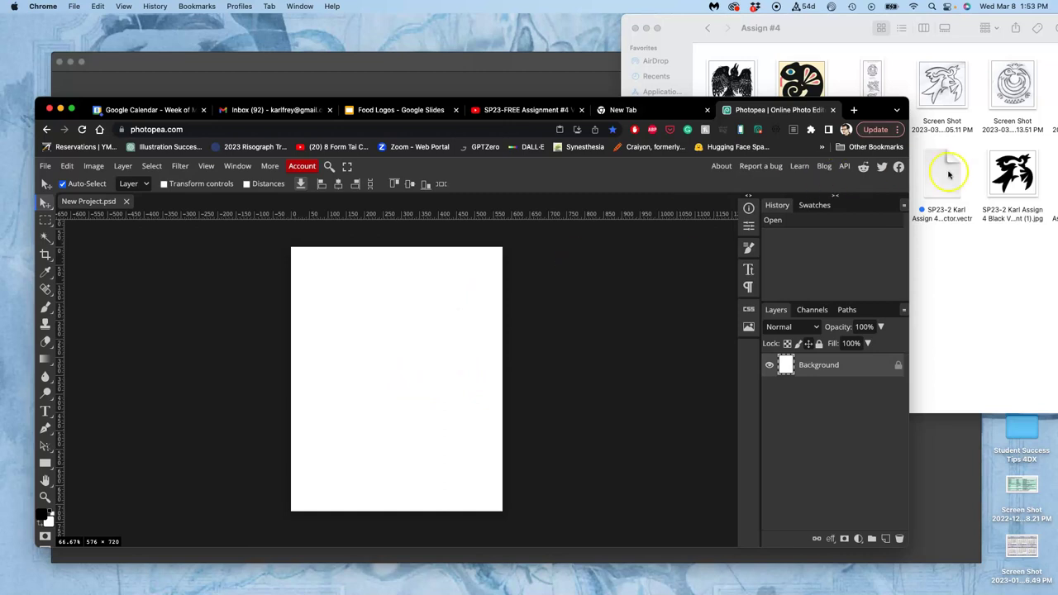
Step: Drag the bird SVG from the Finder folder onto the canvas as a placed layer
{"action": "left_click", "coordinate": [980, 243]}
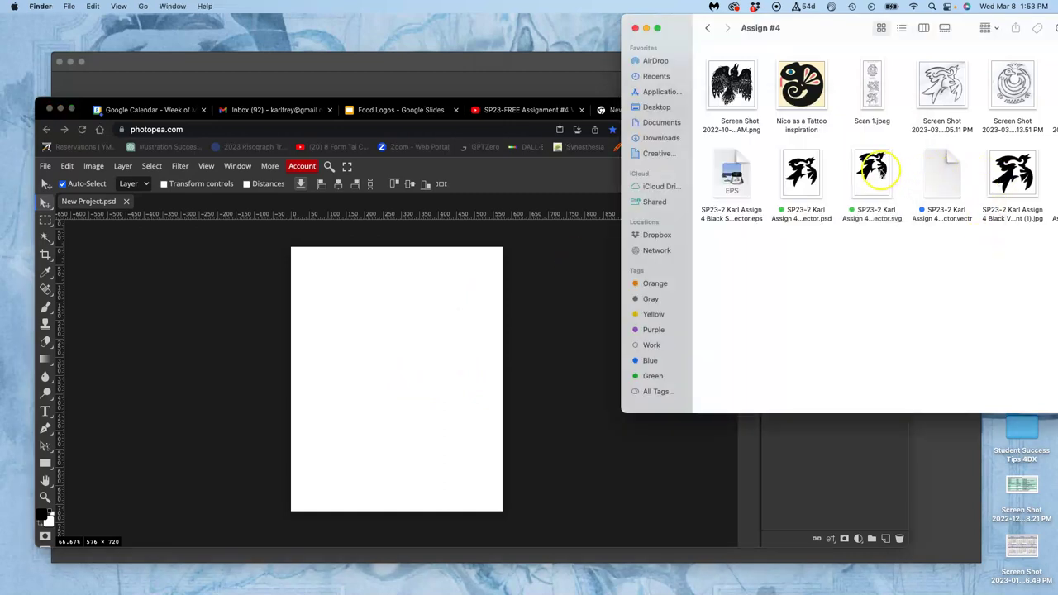
{"action": "left_click", "coordinate": [880, 169]}
{"action": "left_click_drag", "start_coordinate": [880, 170], "coordinate": [447, 356]}
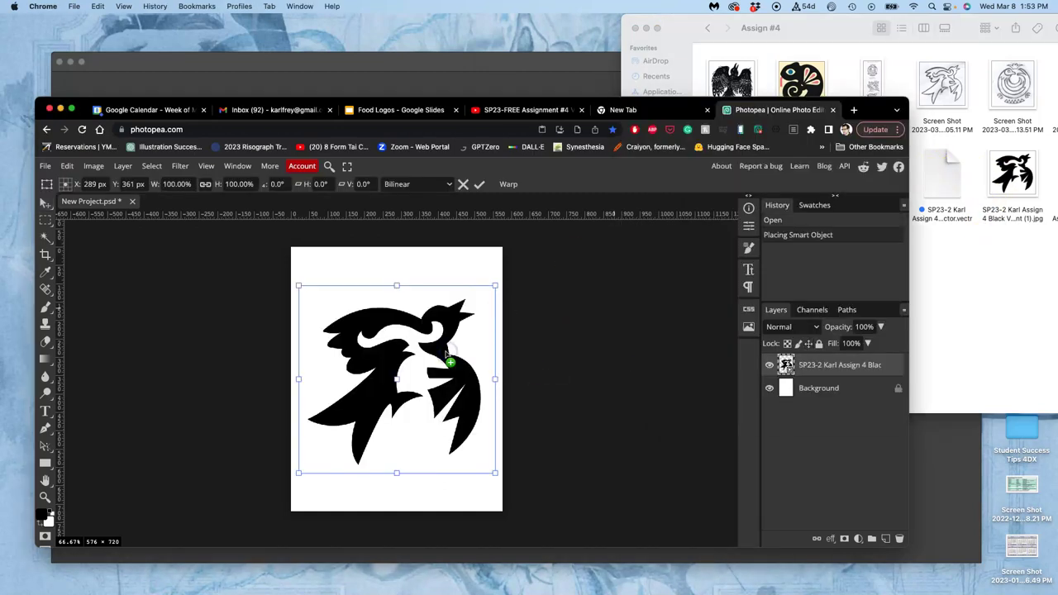
{"action": "left_click", "coordinate": [770, 366]}
{"action": "left_click", "coordinate": [769, 365]}
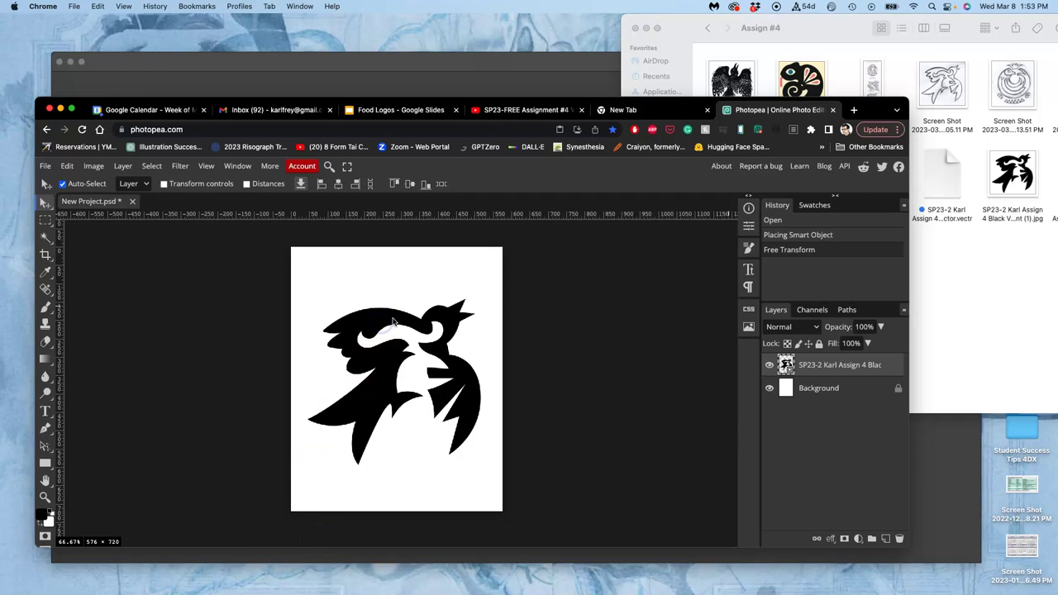
Step: Scale the bird to about 94.67%, nudge it up two steps, and commit the transform
{"action": "key", "text": "ctrl+t"}
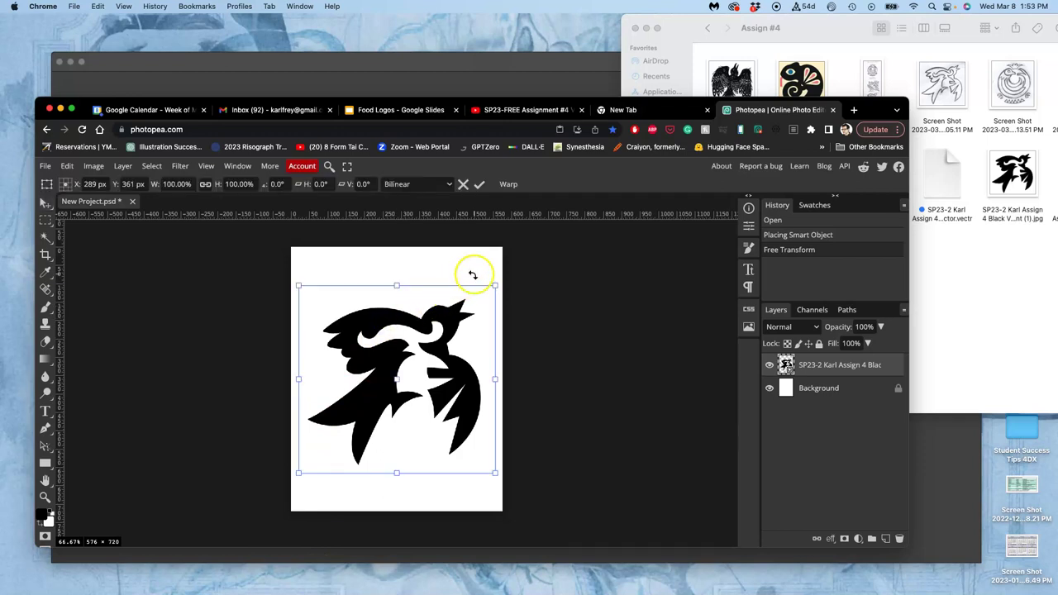
{"action": "left_click_drag", "start_coordinate": [494, 286], "coordinate": [504, 261]}
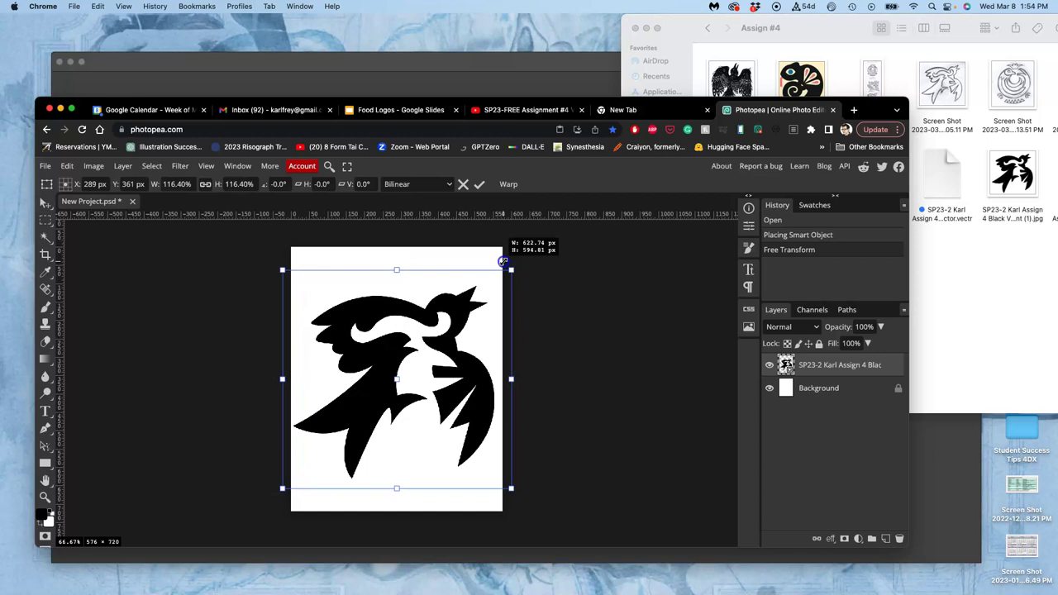
{"action": "left_click_drag", "start_coordinate": [503, 263], "coordinate": [476, 277]}
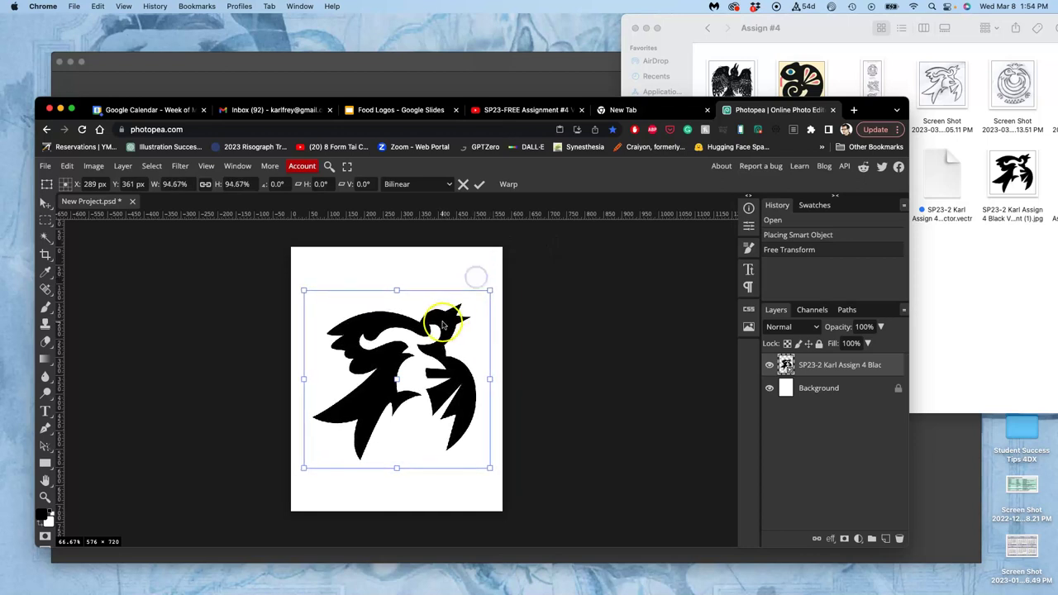
{"action": "key", "text": "Up"}
{"action": "key", "text": "Up"}
{"action": "key", "text": "Up"}
{"action": "key", "text": "Up"}
{"action": "key", "text": "Up"}
{"action": "key", "text": "Up"}
{"action": "key", "text": "Up"}
{"action": "key", "text": "Up"}
{"action": "key", "text": "Up"}
{"action": "key", "text": "Up"}
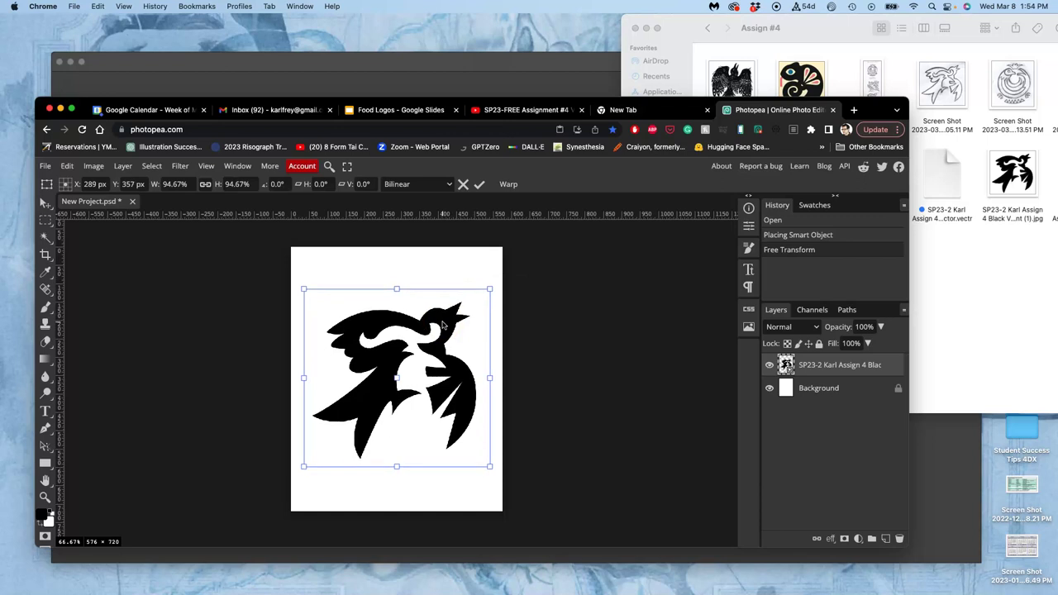
{"action": "key", "text": "Up"}
{"action": "key", "text": "Up"}
{"action": "key", "text": "Up"}
{"action": "key", "text": "Up"}
{"action": "key", "text": "Up"}
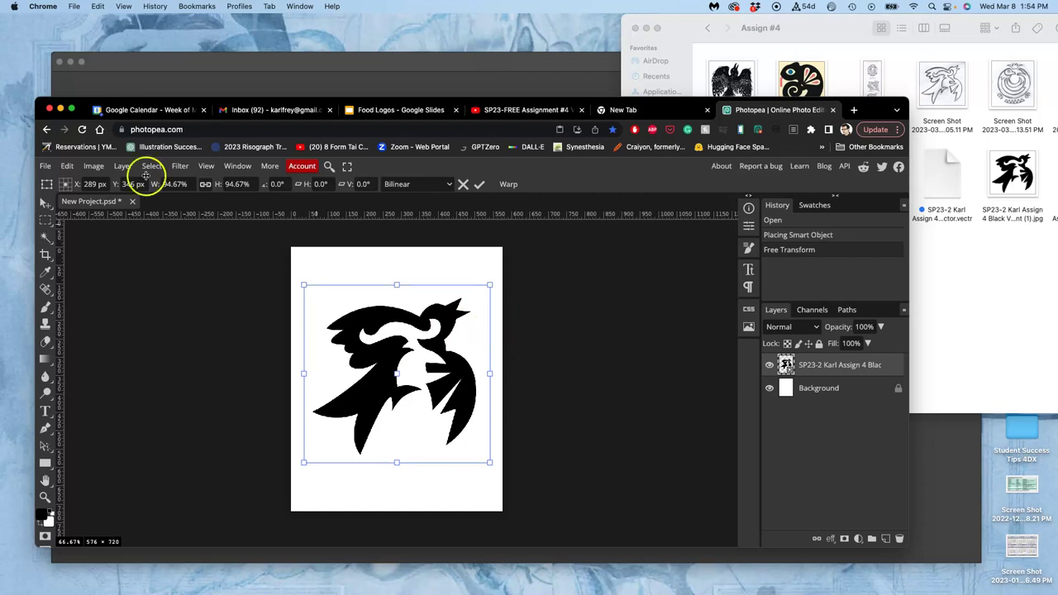
{"action": "left_click", "coordinate": [46, 203]}
{"action": "left_click", "coordinate": [190, 299]}
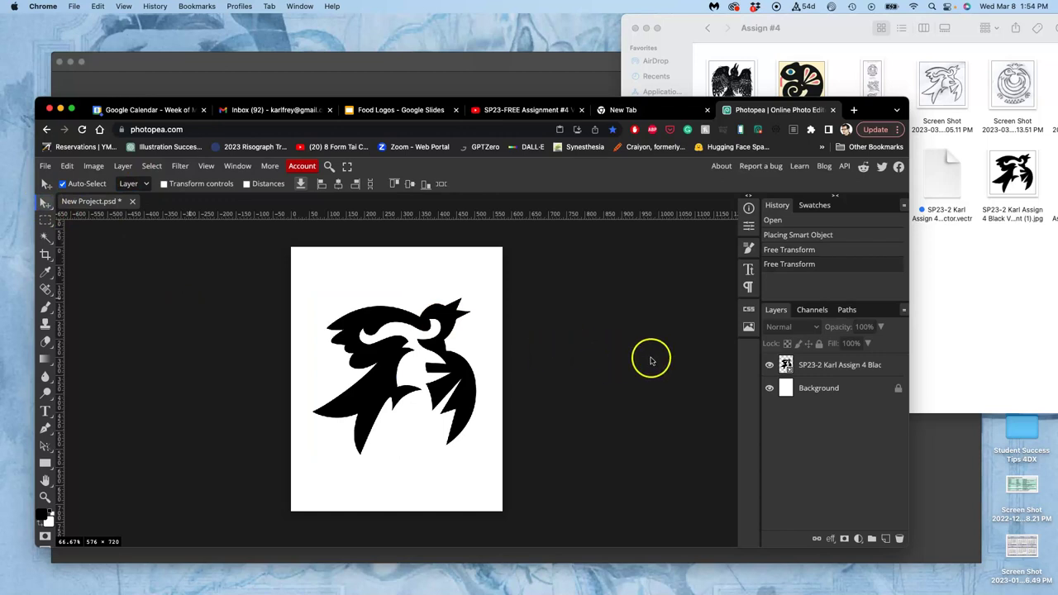
Step: Hide the Background layer, export New Project.png as a transparent PNG, and open Downloads
{"action": "left_click", "coordinate": [770, 390]}
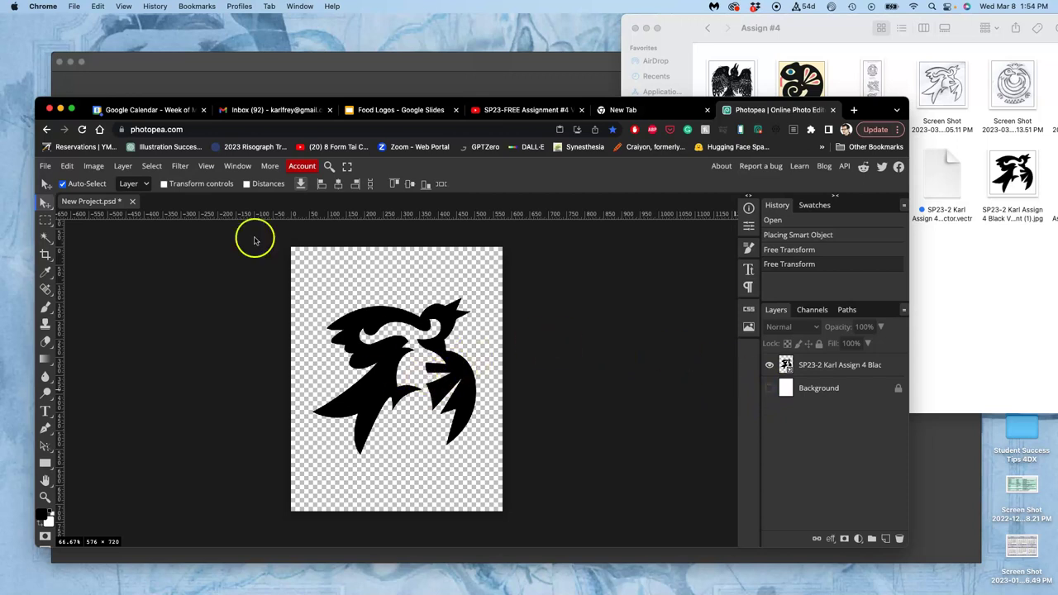
{"action": "left_click", "coordinate": [47, 165]}
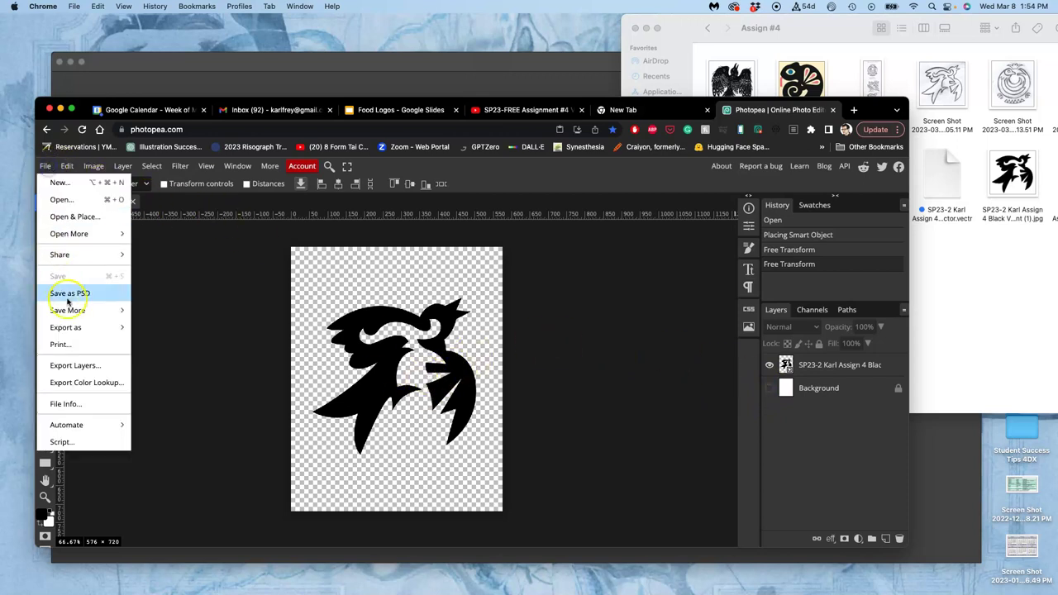
{"action": "mouse_move", "coordinate": [66, 328]}
{"action": "left_click", "coordinate": [157, 329]}
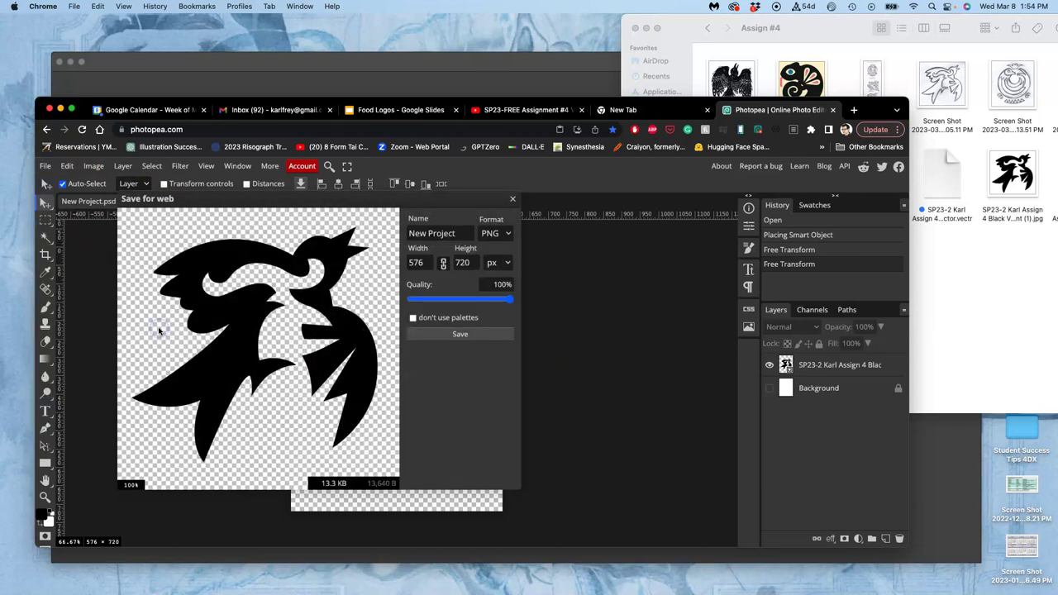
{"action": "left_click", "coordinate": [444, 334]}
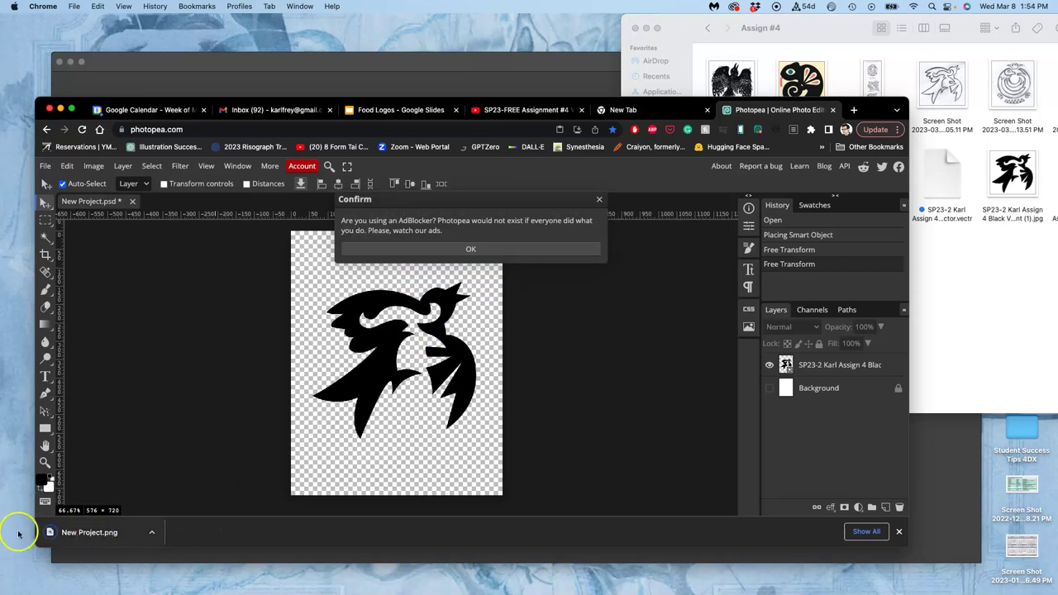
{"action": "mouse_move", "coordinate": [13, 533]}
{"action": "left_click", "coordinate": [13, 465]}
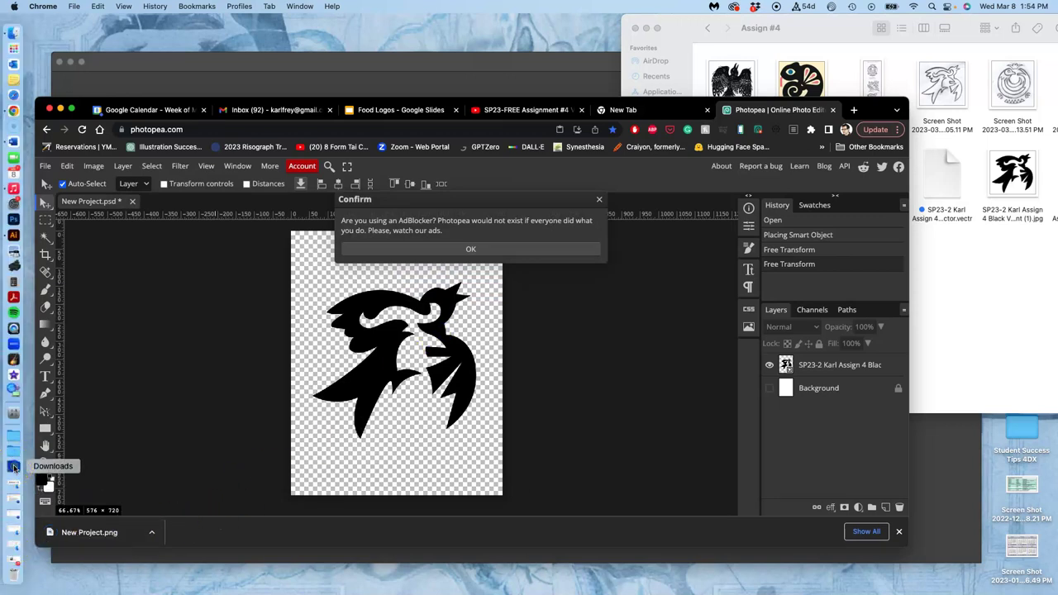
Step: Open New Project.png from Downloads in Preview to check the transparent bird, then close it
{"action": "left_click", "coordinate": [287, 538]}
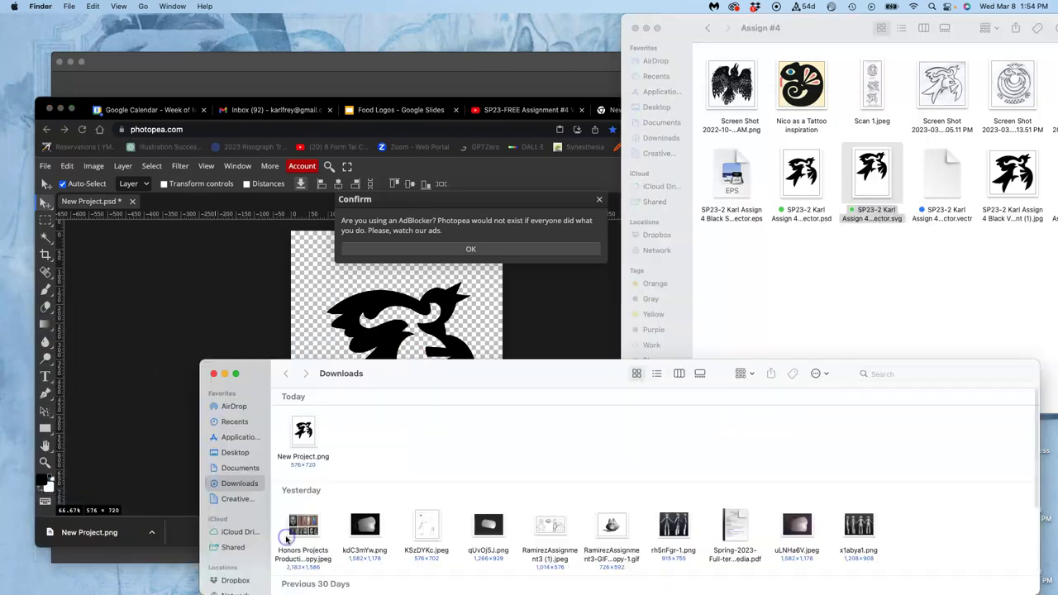
{"action": "double_click", "coordinate": [303, 434]}
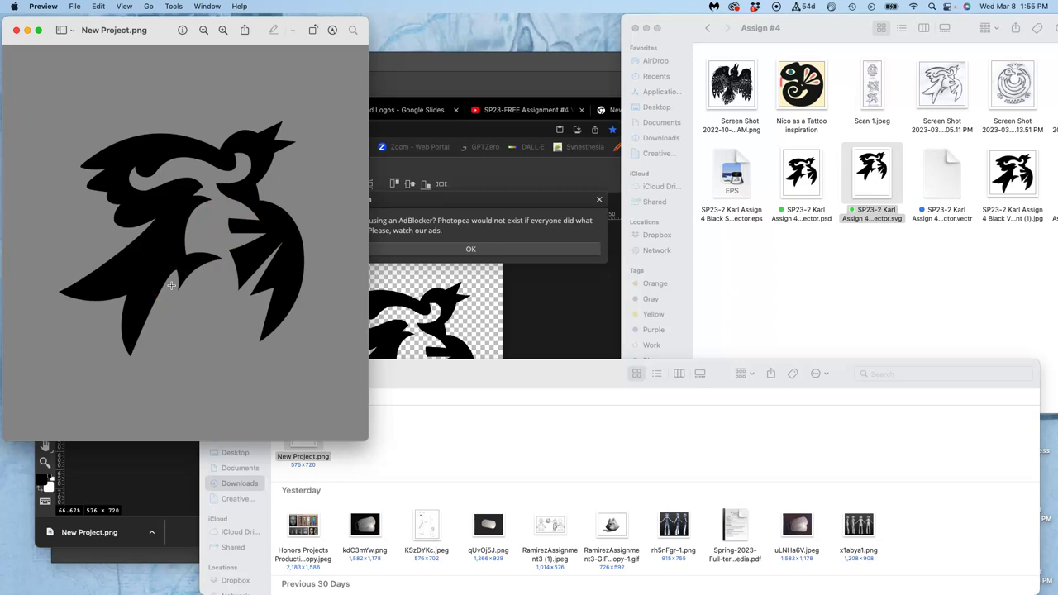
{"action": "left_click", "coordinate": [16, 31]}
Step: Duplicate the bird layer with Cmd+J and hide the original lower copy
{"action": "left_click", "coordinate": [295, 271]}
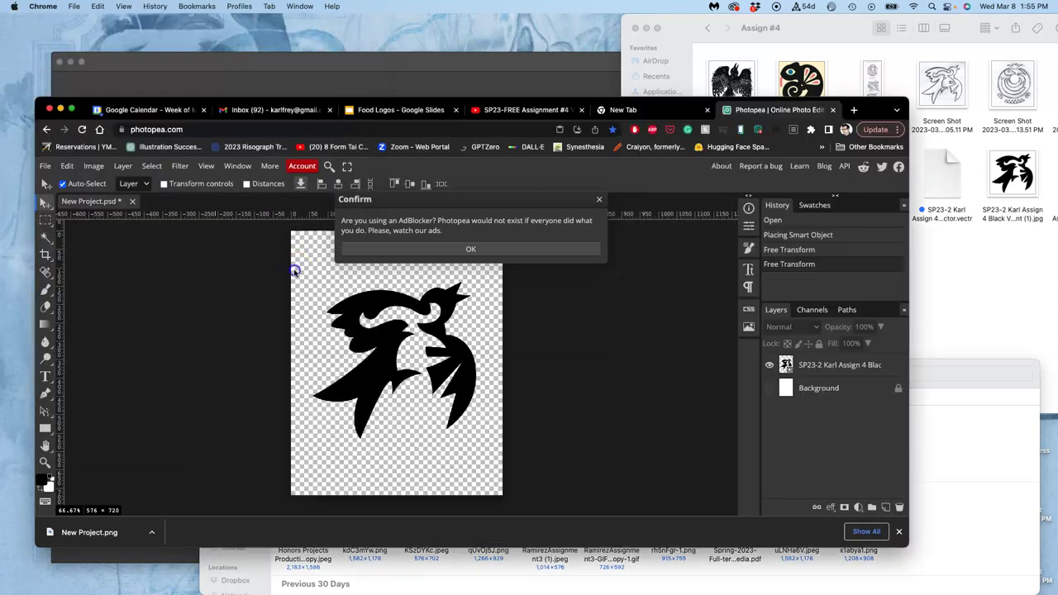
{"action": "left_click", "coordinate": [484, 252]}
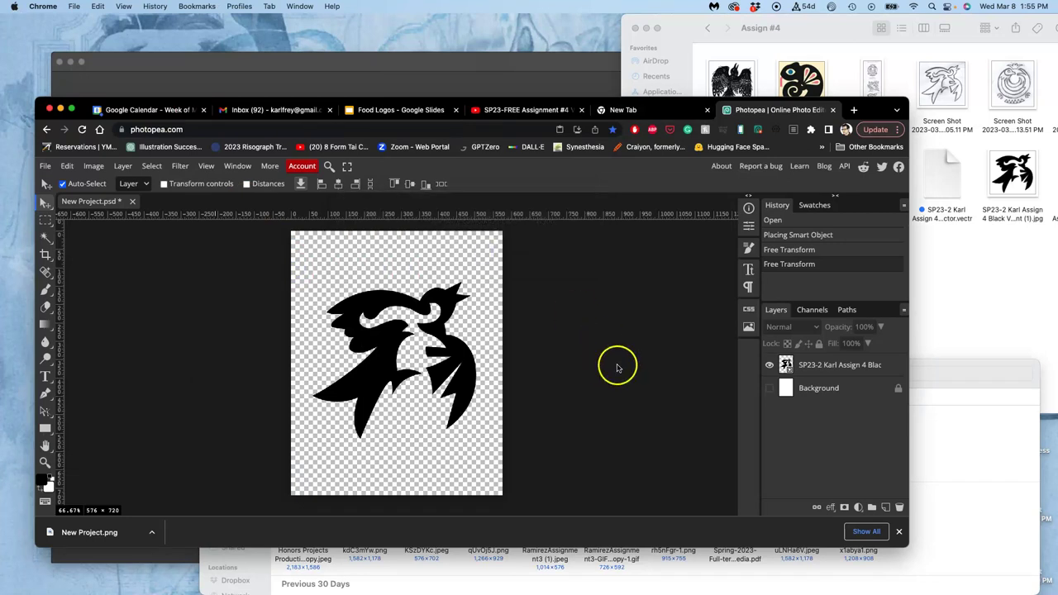
{"action": "left_click", "coordinate": [827, 371]}
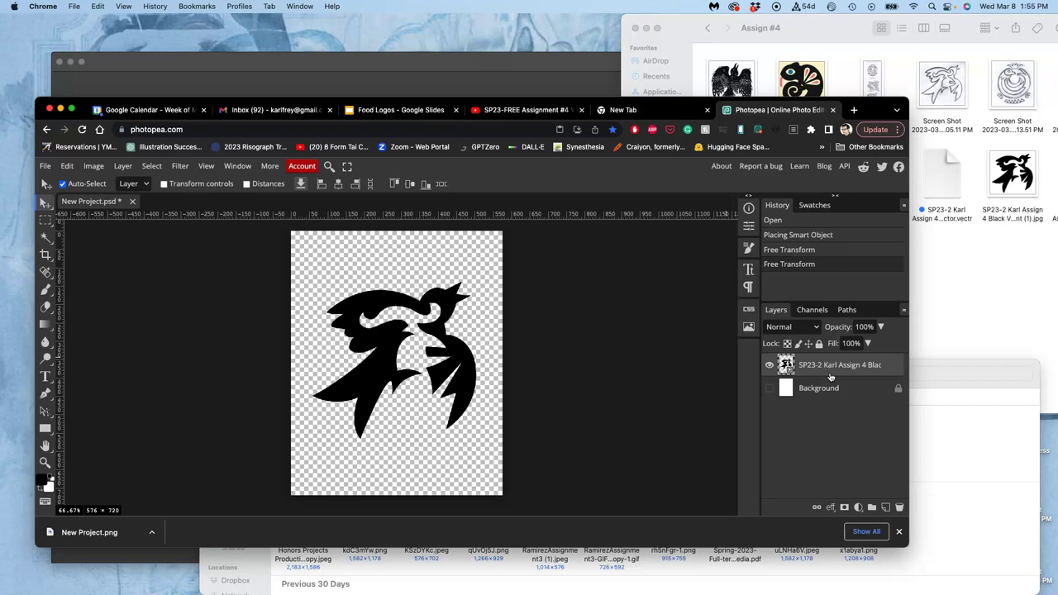
{"action": "key", "text": "super+j"}
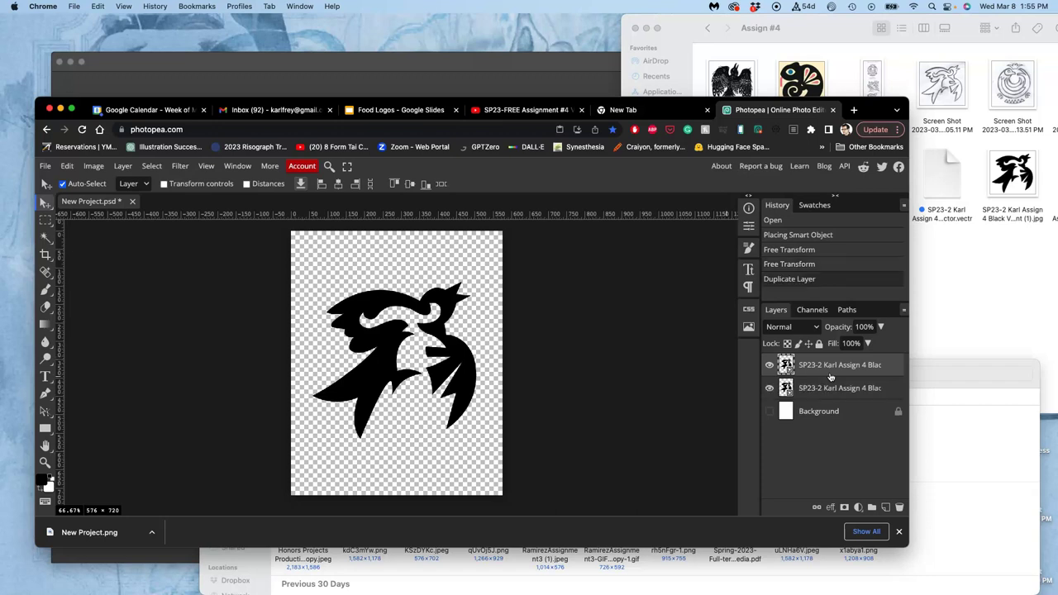
{"action": "left_click", "coordinate": [771, 390]}
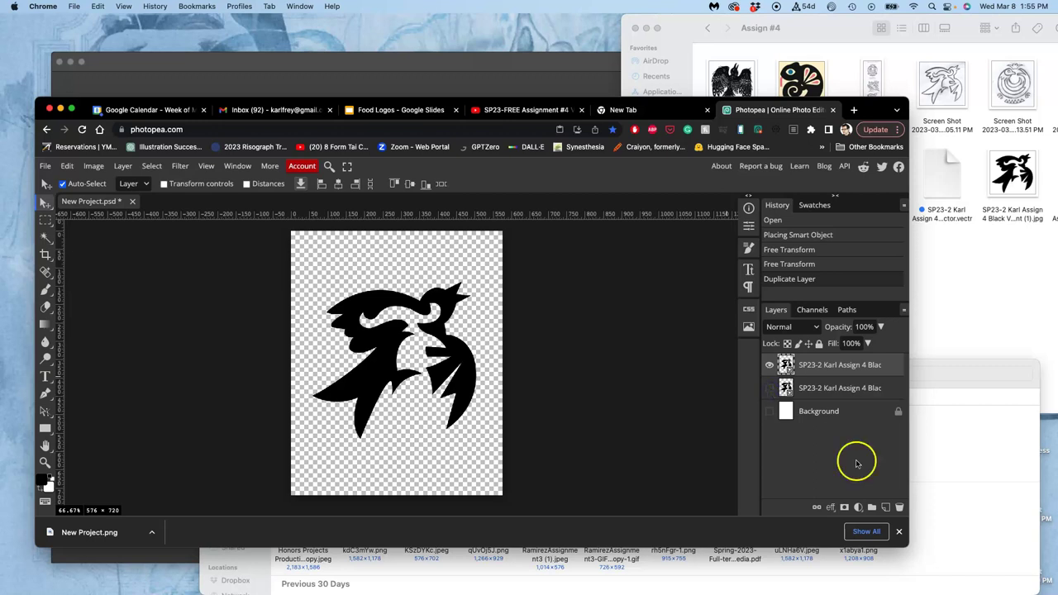
{"action": "left_click", "coordinate": [898, 532]}
Step: Open the top bird's Layer Style, confirm with OK, and show the white Background again
{"action": "double_click", "coordinate": [895, 364]}
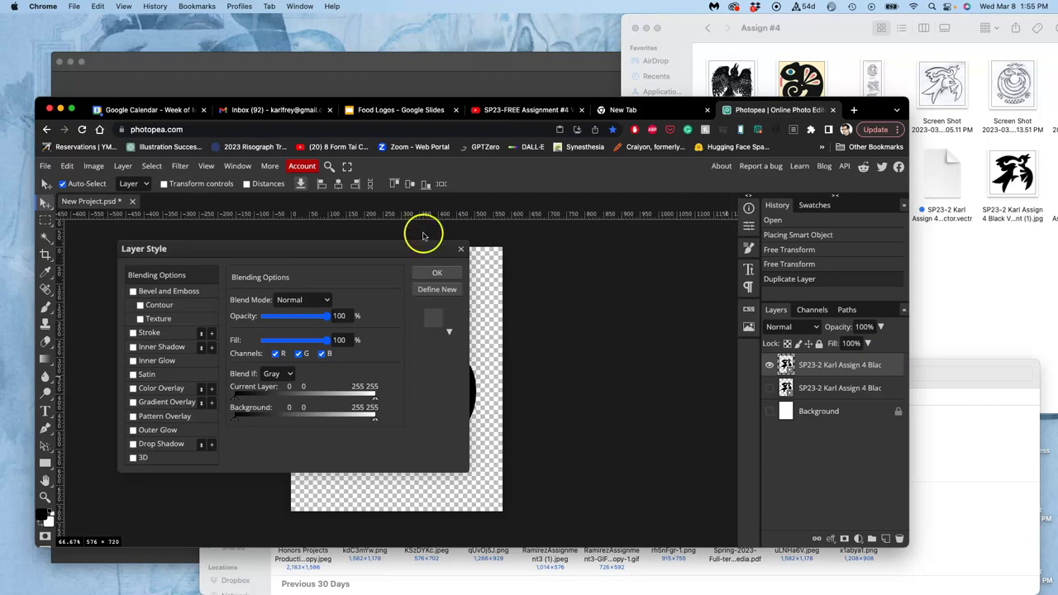
{"action": "left_click_drag", "start_coordinate": [397, 248], "coordinate": [845, 166]}
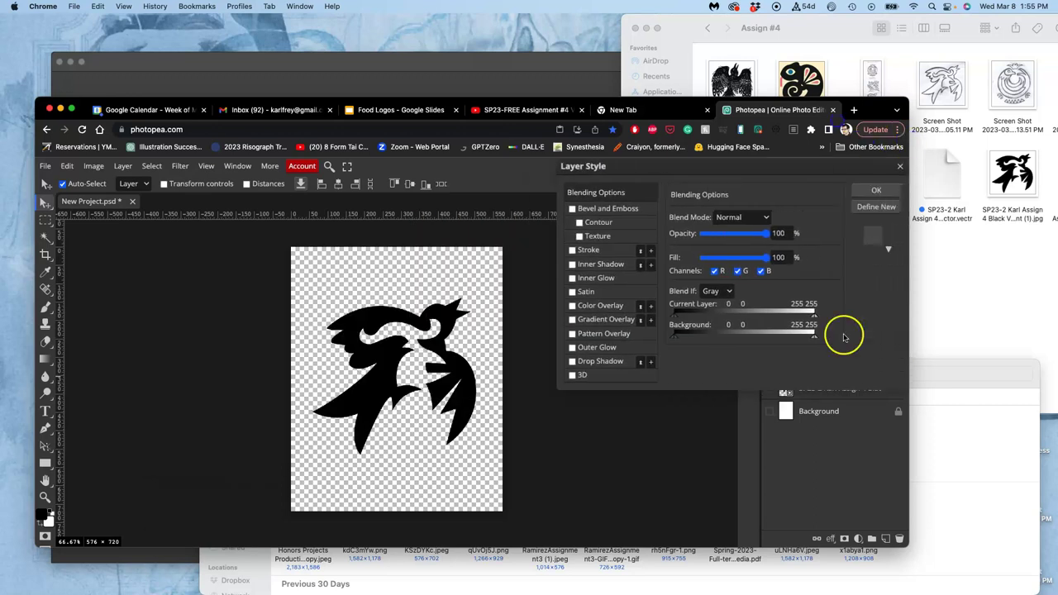
{"action": "left_click", "coordinate": [771, 411]}
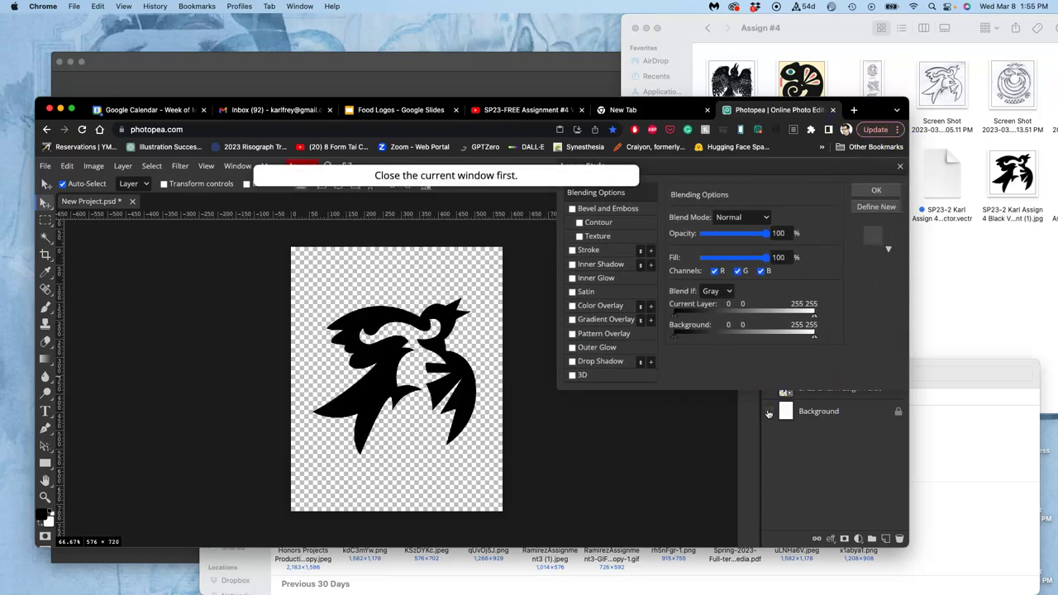
{"action": "left_click", "coordinate": [876, 191]}
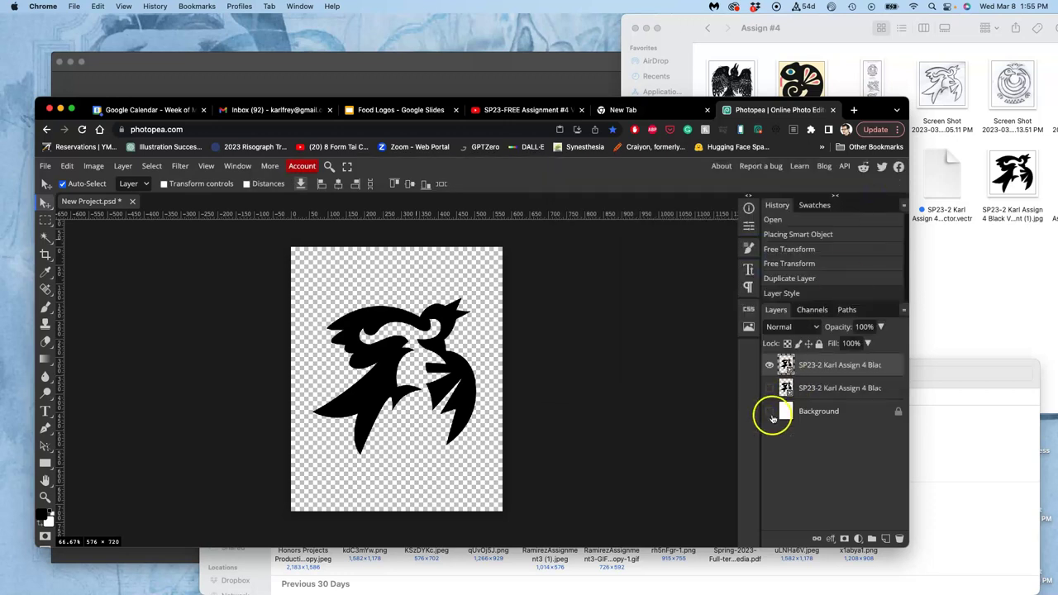
{"action": "left_click", "coordinate": [770, 412]}
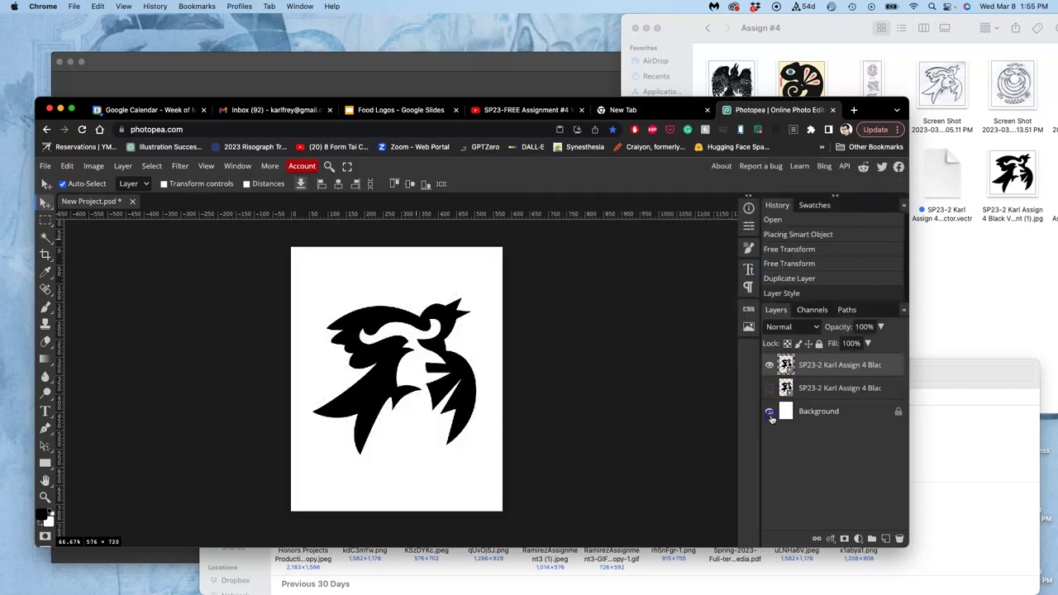
Step: Add a bright green Color Overlay at 100% opacity, Normal mode, to the top bird layer
{"action": "double_click", "coordinate": [886, 371]}
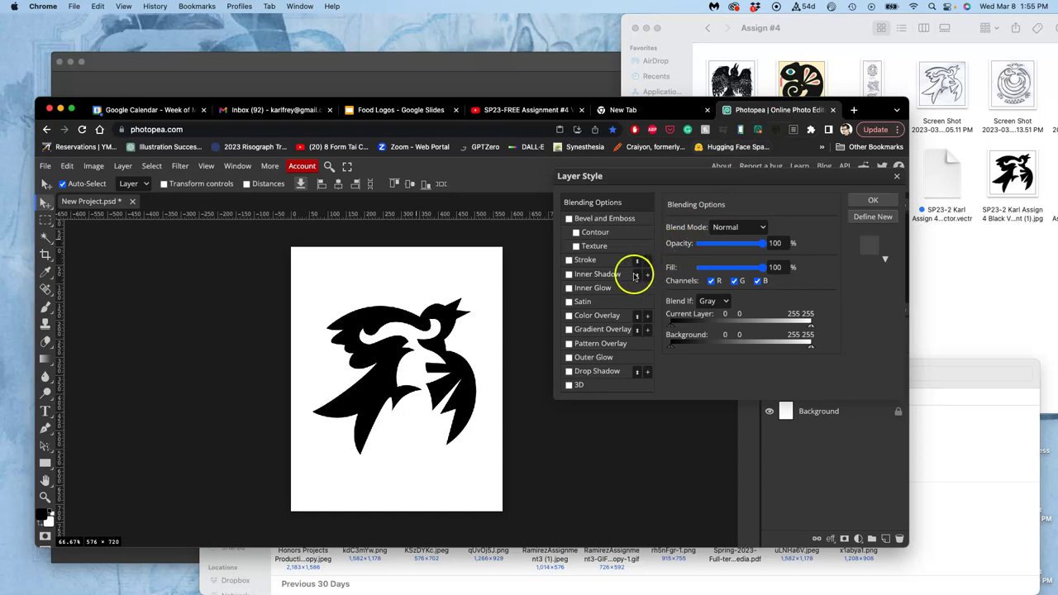
{"action": "left_click", "coordinate": [590, 316]}
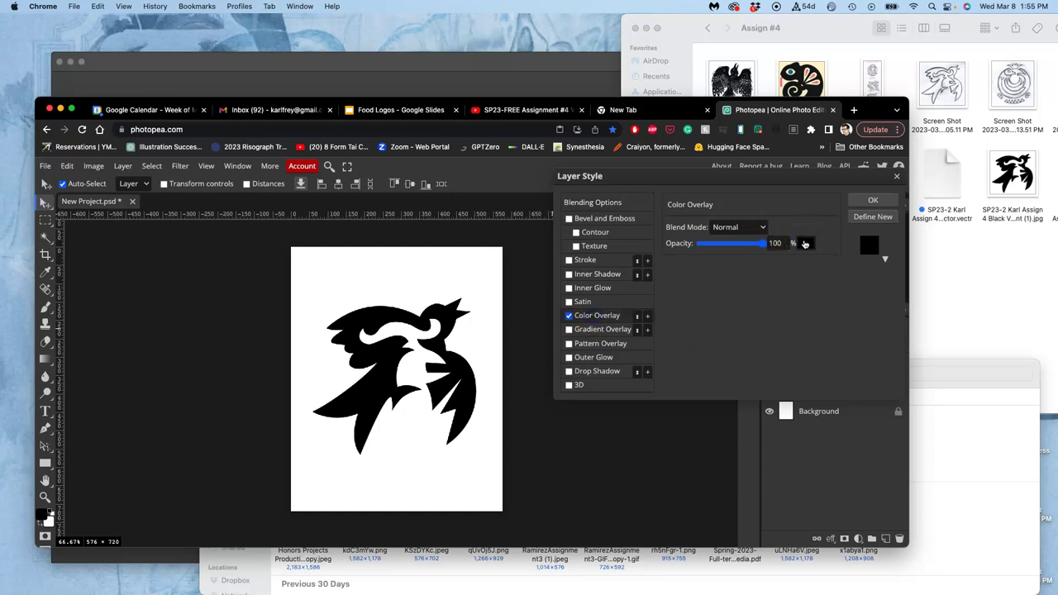
{"action": "left_click", "coordinate": [804, 244]}
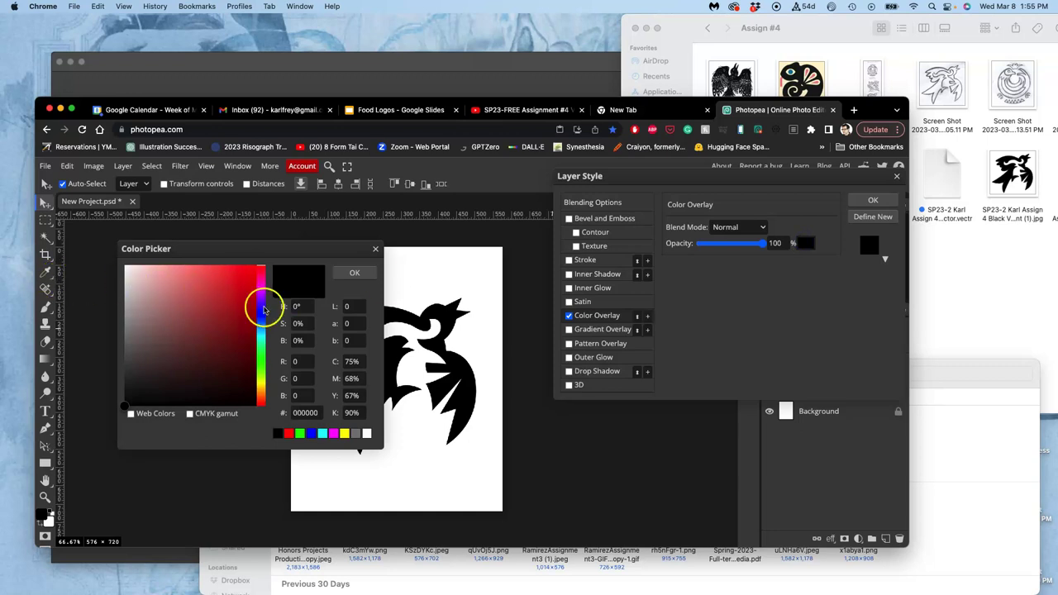
{"action": "left_click", "coordinate": [262, 319]}
{"action": "left_click_drag", "start_coordinate": [260, 326], "coordinate": [262, 358]}
{"action": "left_click", "coordinate": [242, 280]}
{"action": "mouse_move", "coordinate": [242, 279]}
{"action": "left_mouse_down"}
{"action": "mouse_move", "coordinate": [255, 265]}
{"action": "mouse_move", "coordinate": [236, 279]}
{"action": "mouse_move", "coordinate": [246, 287]}
{"action": "left_mouse_up"}
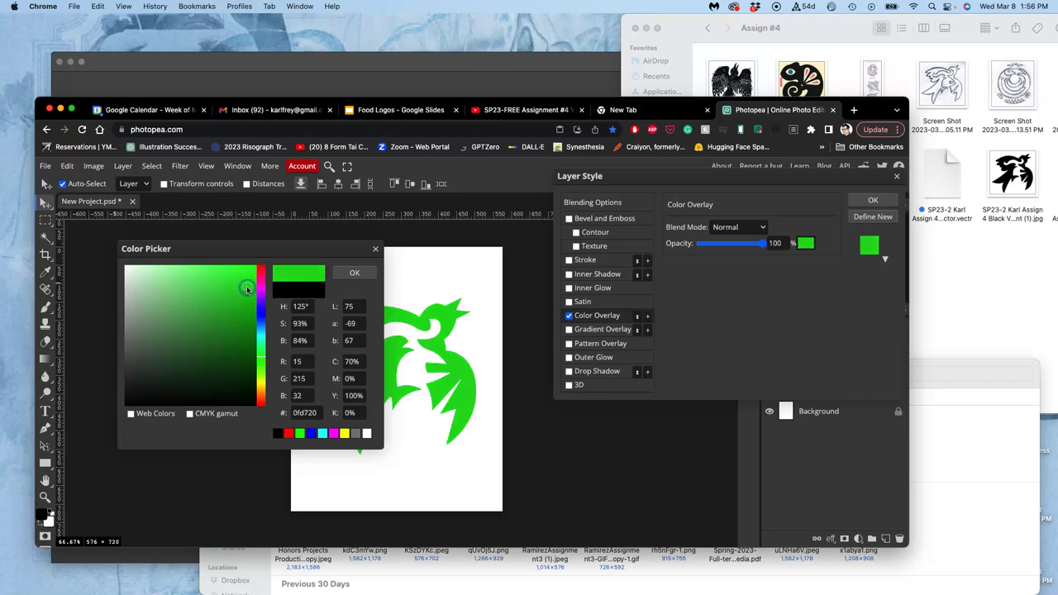
{"action": "left_click", "coordinate": [350, 270]}
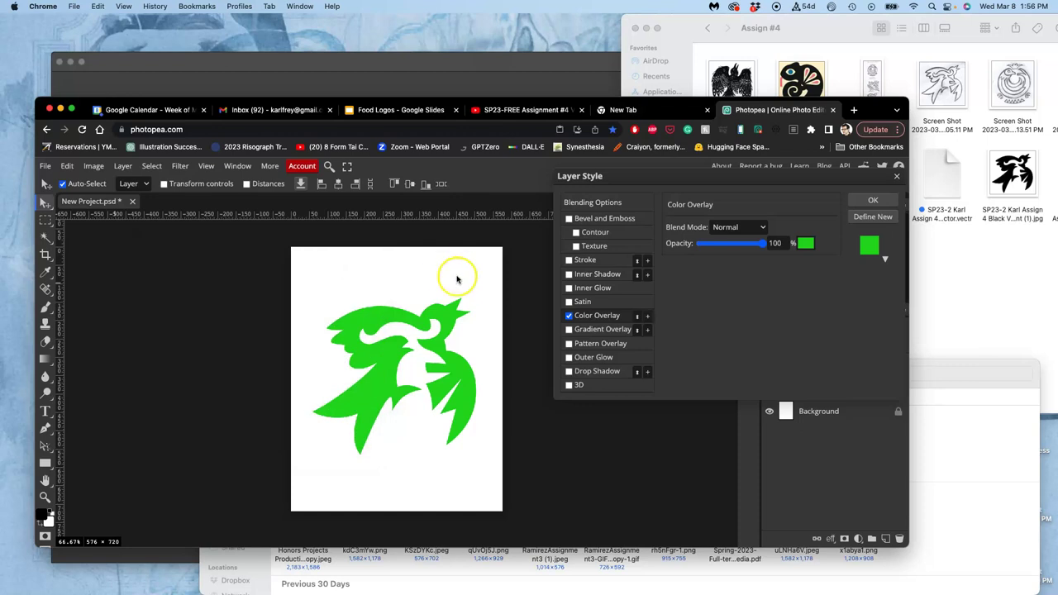
{"action": "scroll", "coordinate": [461, 294], "scroll_direction": "right", "scroll_amount": 3}
{"action": "scroll", "coordinate": [460, 293], "scroll_direction": "down", "scroll_amount": 1}
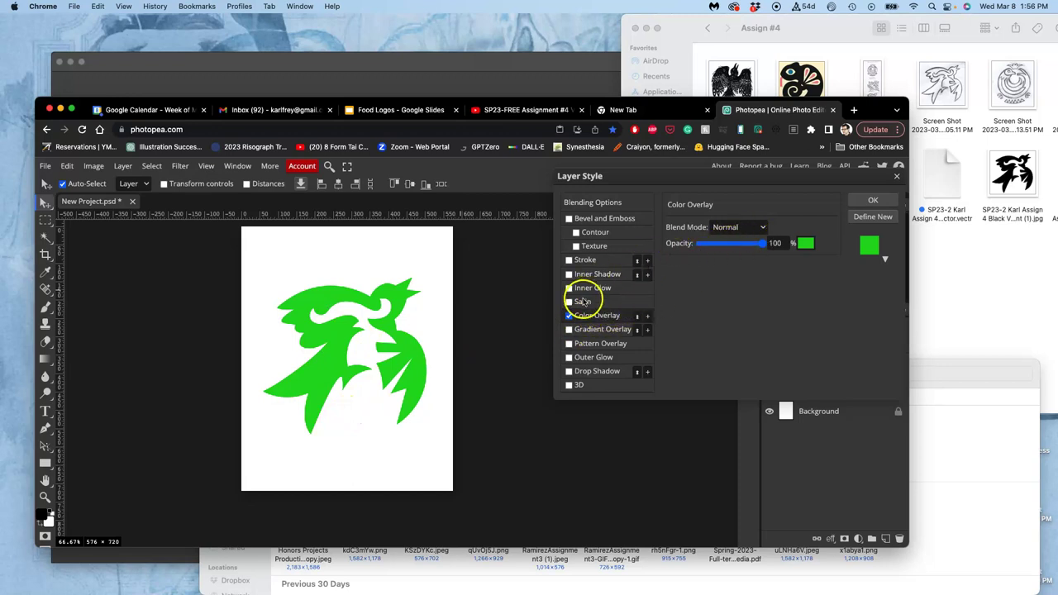
Step: Swap the green Color Overlay for a Gradient Overlay using the purple-to-orange preset
{"action": "left_click", "coordinate": [569, 316]}
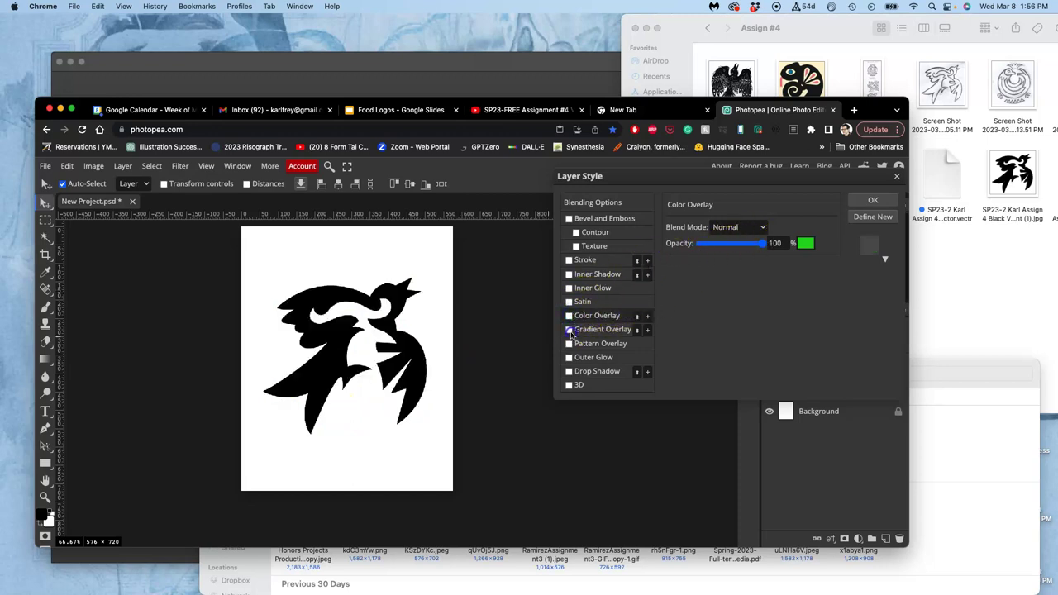
{"action": "left_click", "coordinate": [569, 330]}
{"action": "left_click", "coordinate": [590, 330]}
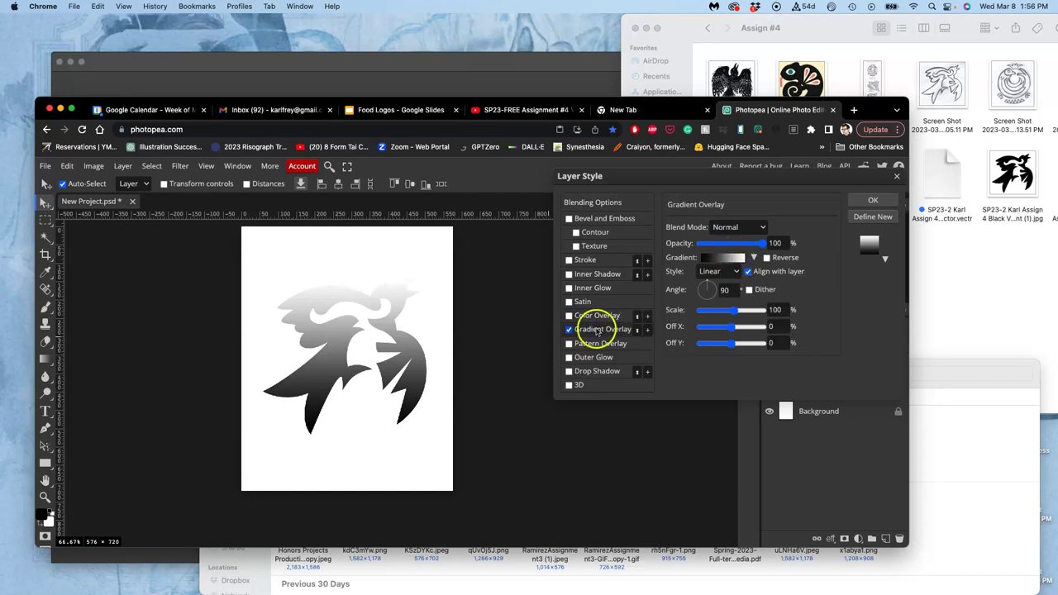
{"action": "left_click", "coordinate": [753, 258]}
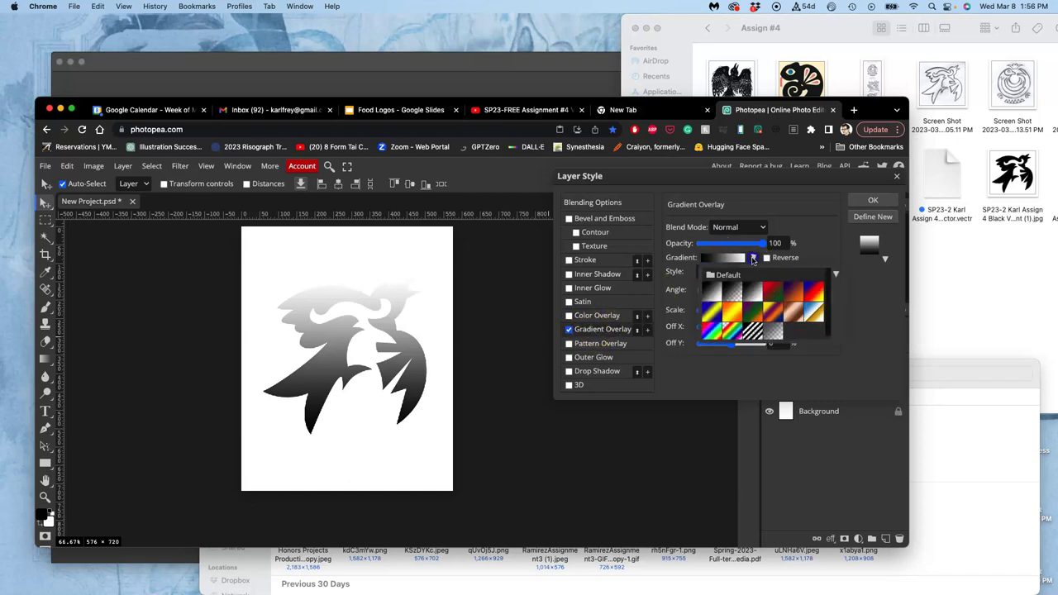
{"action": "left_click", "coordinate": [796, 295]}
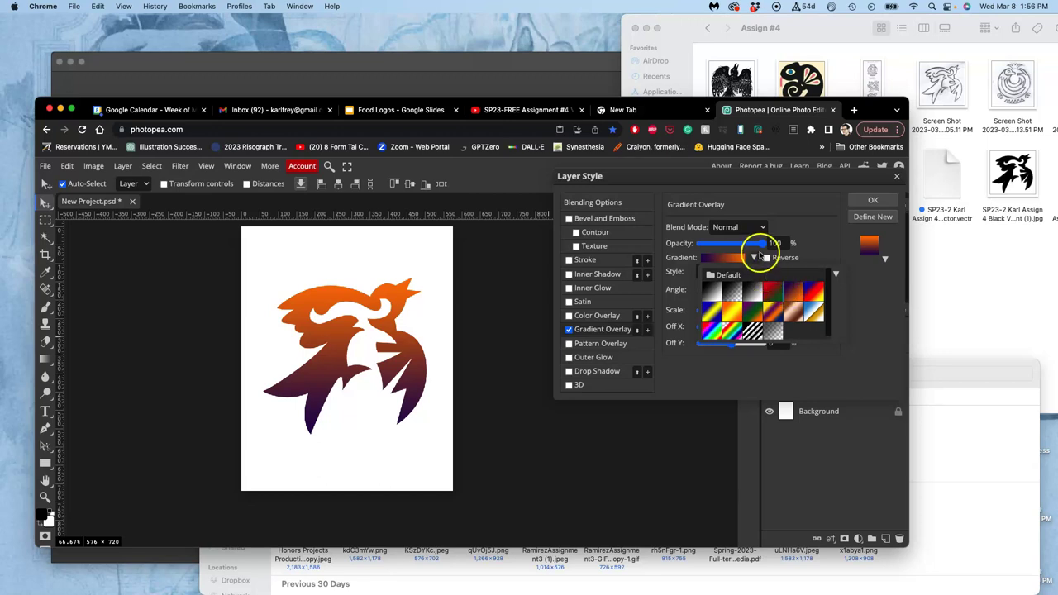
Step: Set the gradient overlay angle to 126° and scale to 90%
{"action": "left_click", "coordinate": [765, 245]}
{"action": "left_click_drag", "start_coordinate": [765, 244], "coordinate": [786, 242]}
{"action": "left_click_drag", "start_coordinate": [735, 310], "coordinate": [705, 289]}
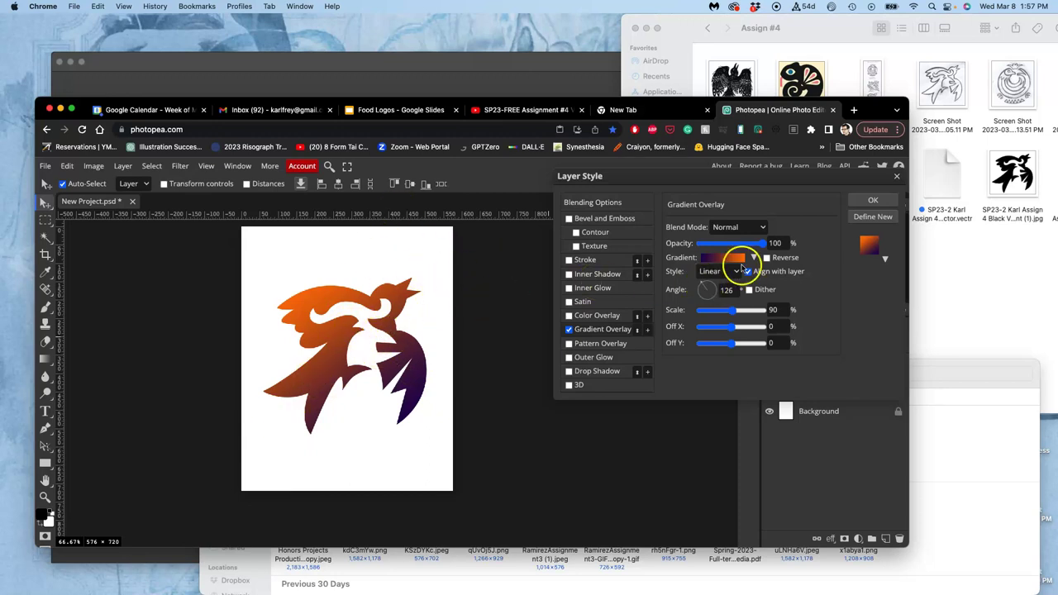
Step: Add a teal colour stop to the gradient at about 26%
{"action": "left_click", "coordinate": [738, 262]}
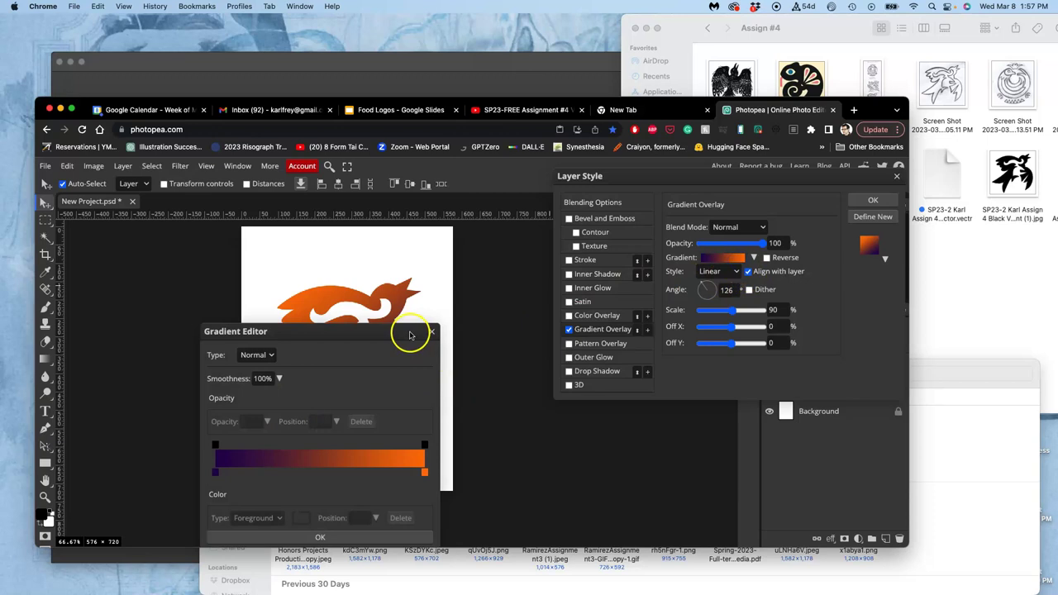
{"action": "left_click_drag", "start_coordinate": [413, 331], "coordinate": [697, 257]}
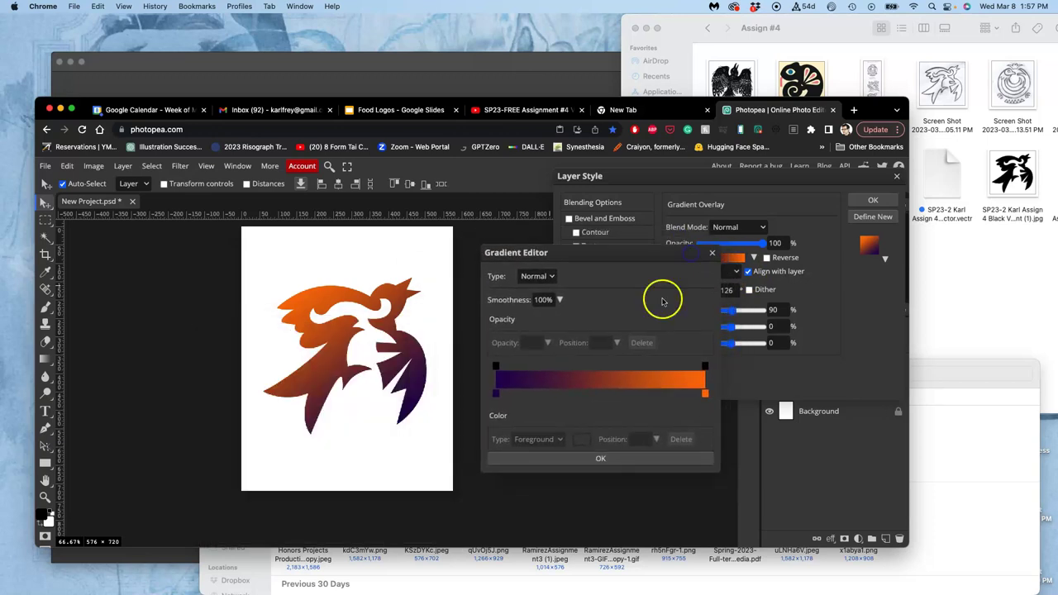
{"action": "left_click_drag", "start_coordinate": [539, 393], "coordinate": [591, 392]}
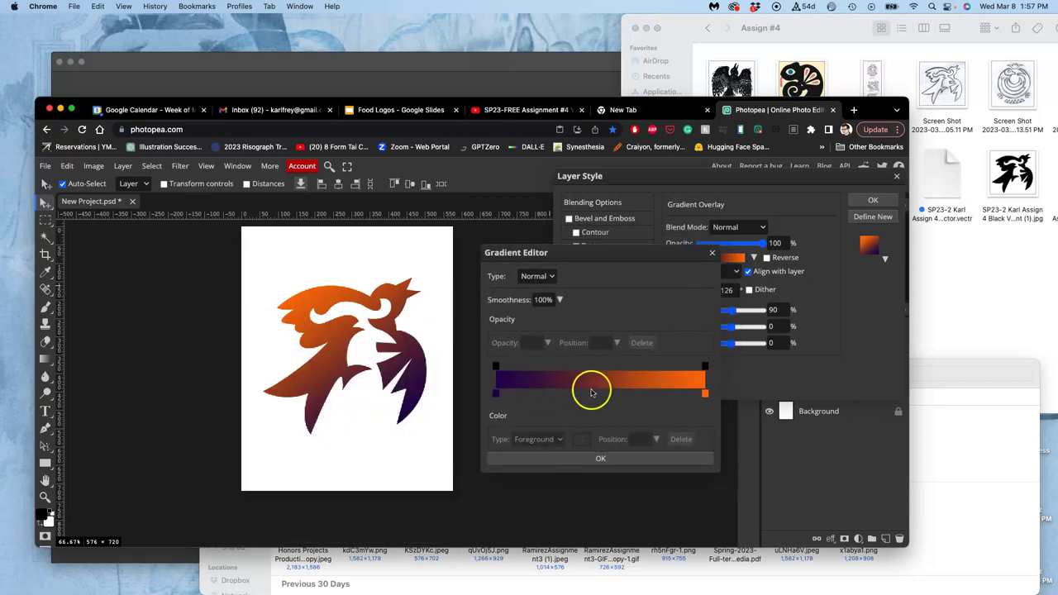
{"action": "double_click", "coordinate": [592, 393]}
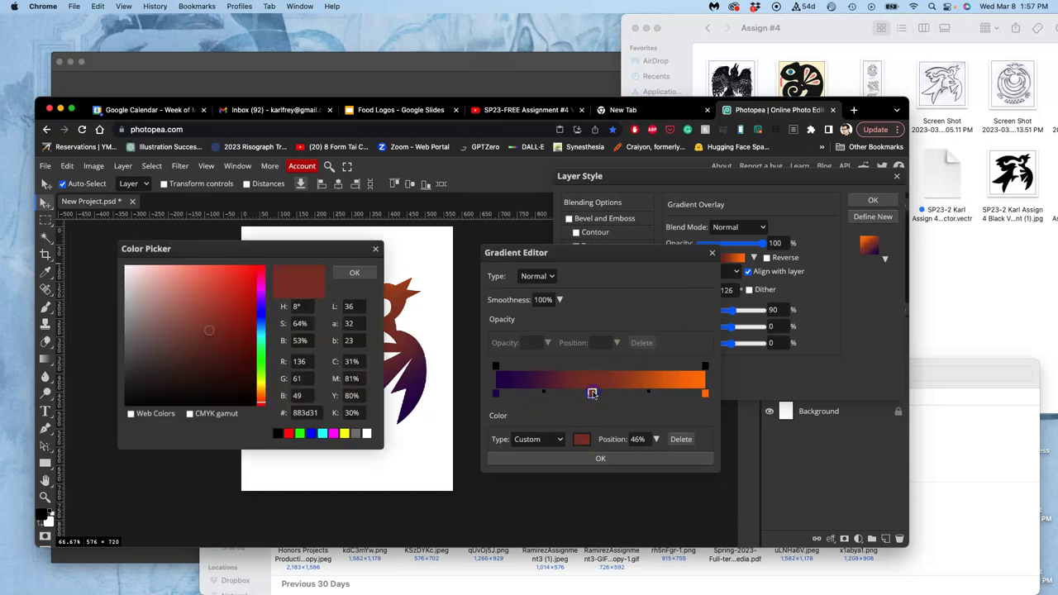
{"action": "left_click", "coordinate": [260, 339]}
{"action": "left_click_drag", "start_coordinate": [220, 305], "coordinate": [211, 316]}
{"action": "left_click", "coordinate": [351, 272]}
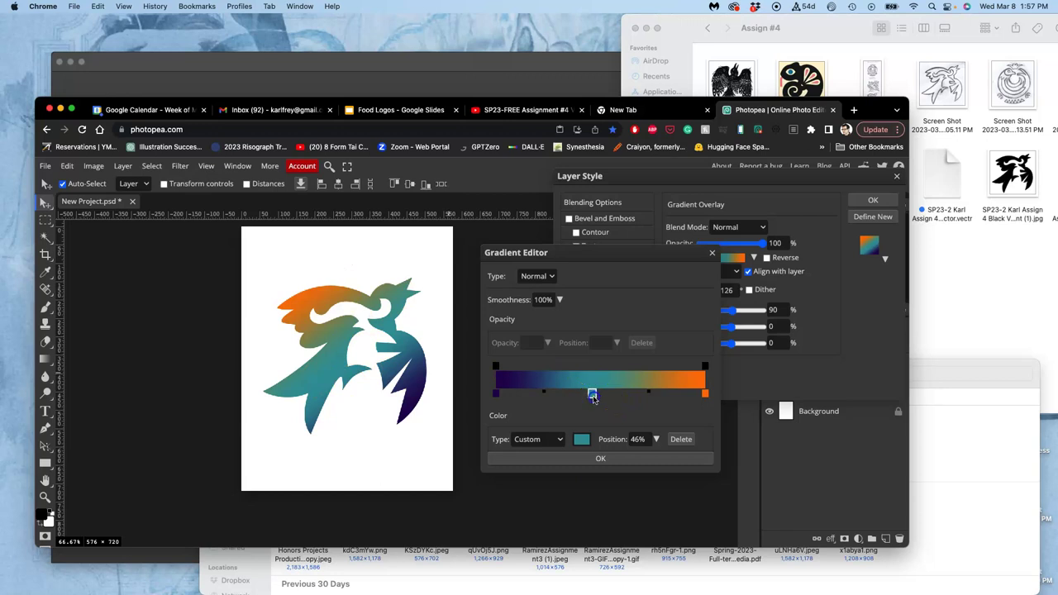
{"action": "left_click_drag", "start_coordinate": [593, 398], "coordinate": [526, 398]}
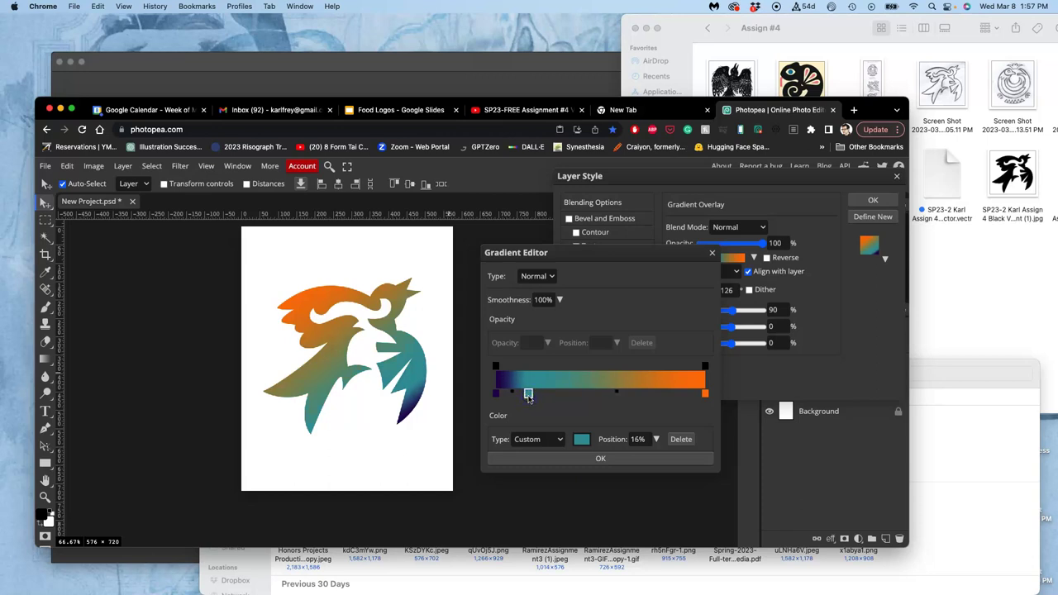
{"action": "left_click_drag", "start_coordinate": [529, 396], "coordinate": [550, 396]}
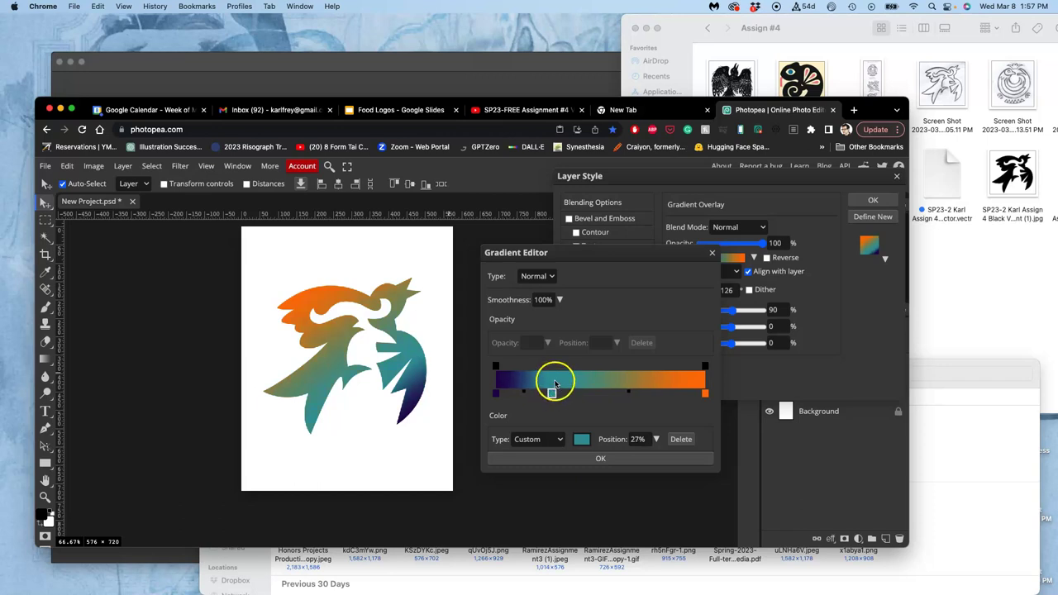
Step: Add a red colour stop near the orange end of the gradient
{"action": "left_click", "coordinate": [679, 395]}
{"action": "double_click", "coordinate": [680, 394]}
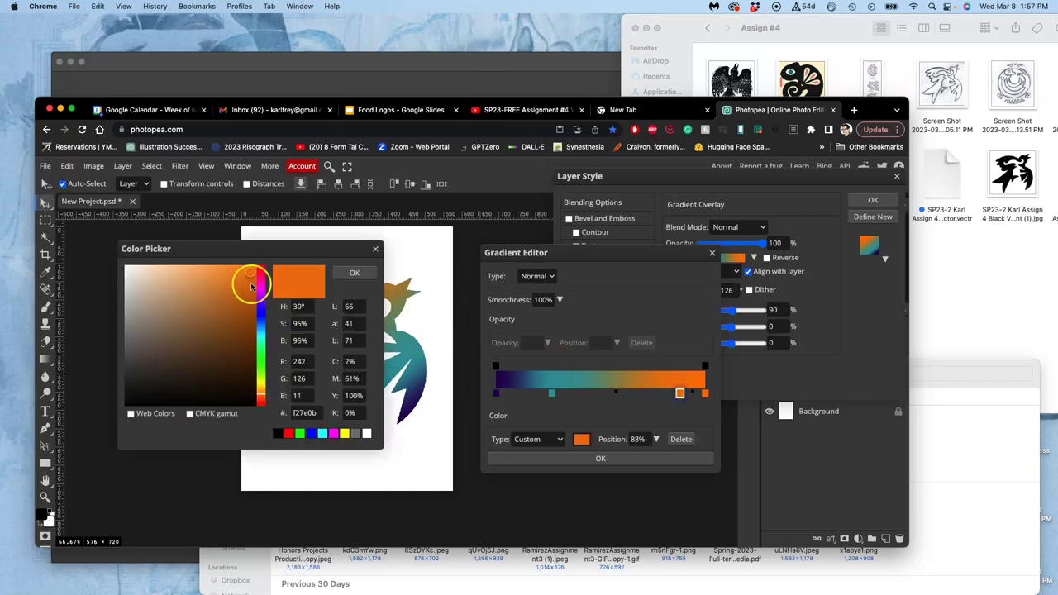
{"action": "left_click", "coordinate": [261, 404]}
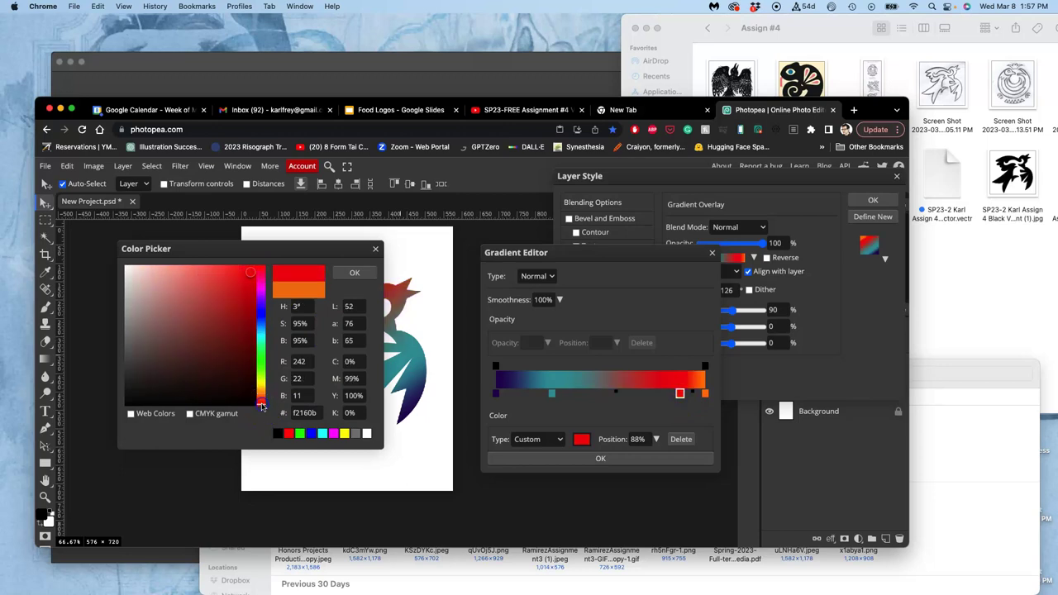
{"action": "left_click", "coordinate": [354, 273]}
{"action": "left_click_drag", "start_coordinate": [680, 393], "coordinate": [645, 396]}
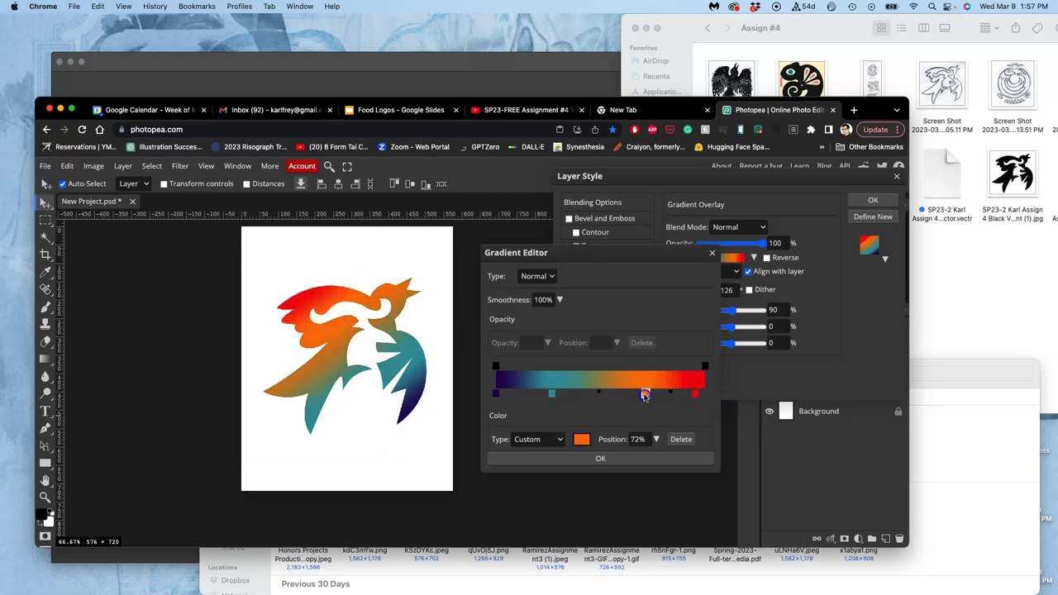
Step: Recolour the orange stop pale yellow and shift it to about 49%
{"action": "left_click", "coordinate": [695, 394]}
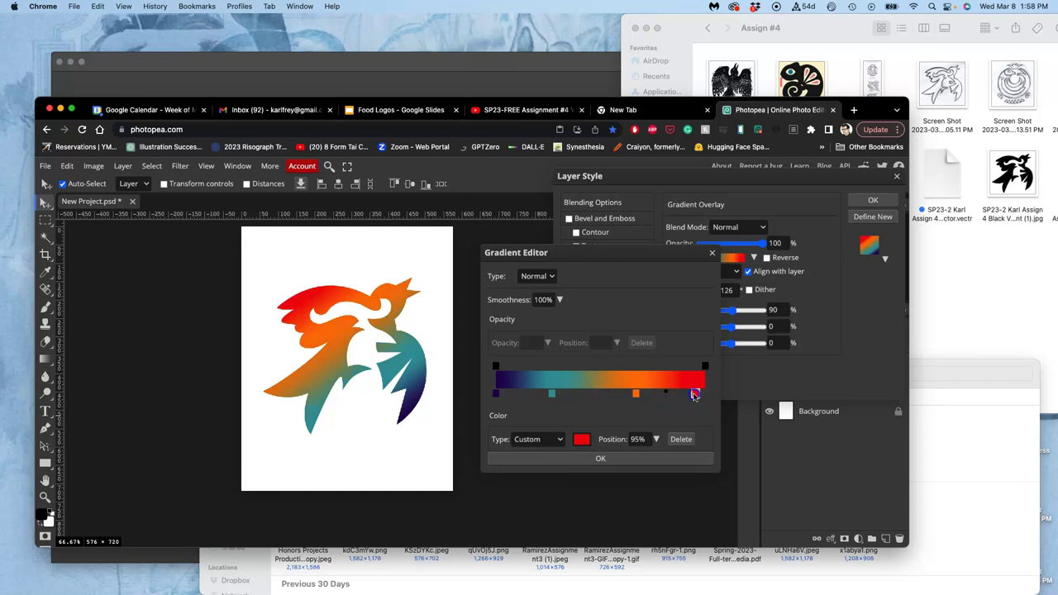
{"action": "left_click", "coordinate": [636, 394]}
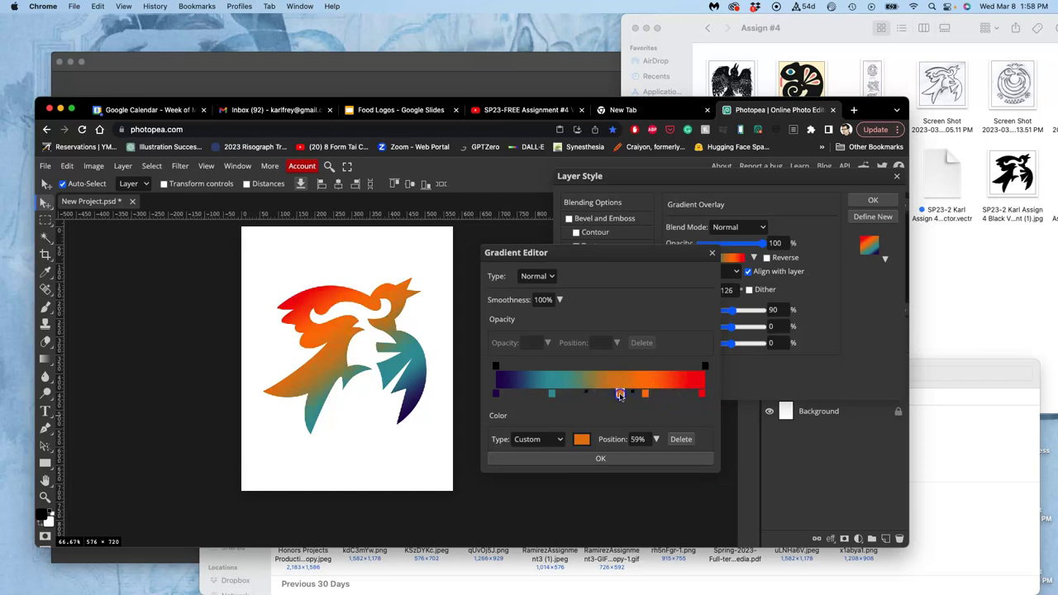
{"action": "double_click", "coordinate": [620, 395]}
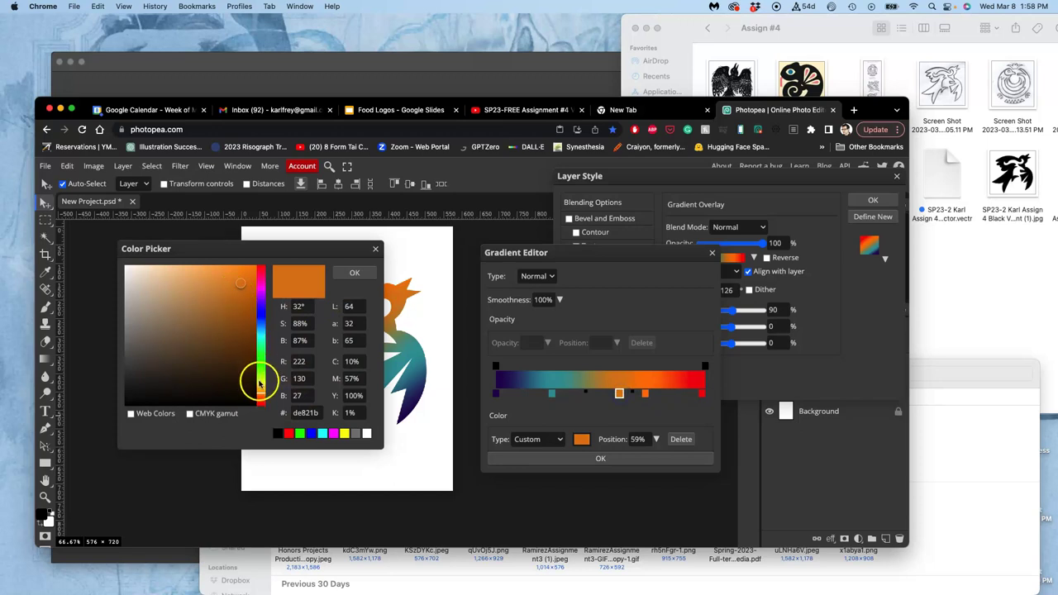
{"action": "left_click_drag", "start_coordinate": [258, 383], "coordinate": [259, 376]}
{"action": "mouse_move", "coordinate": [225, 289]}
{"action": "left_mouse_down"}
{"action": "mouse_move", "coordinate": [182, 267]}
{"action": "mouse_move", "coordinate": [194, 266]}
{"action": "left_mouse_up"}
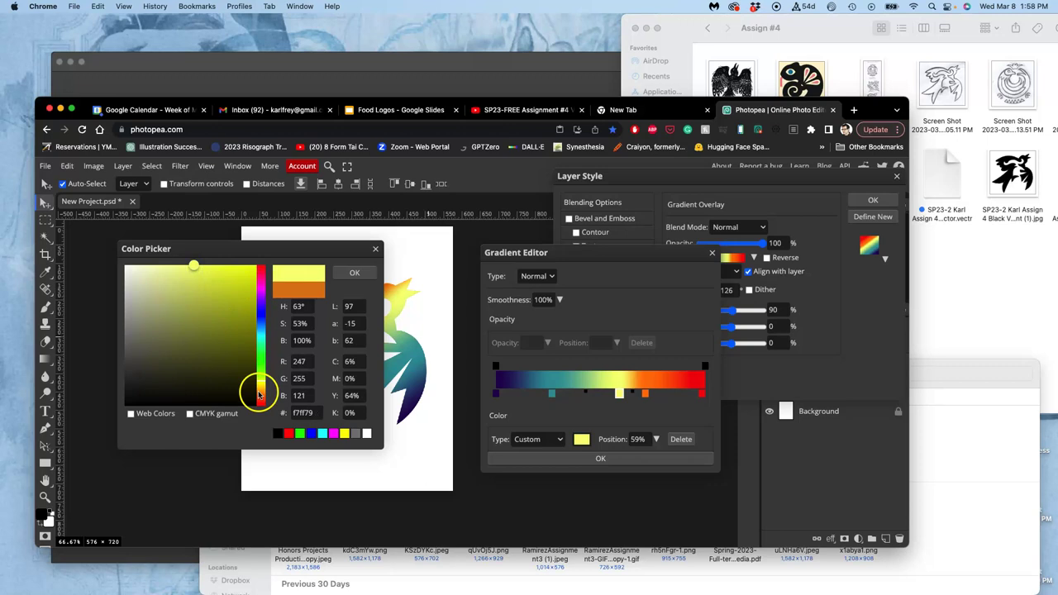
{"action": "mouse_move", "coordinate": [259, 395]}
{"action": "left_mouse_down"}
{"action": "mouse_move", "coordinate": [260, 378]}
{"action": "mouse_move", "coordinate": [261, 389]}
{"action": "left_mouse_up"}
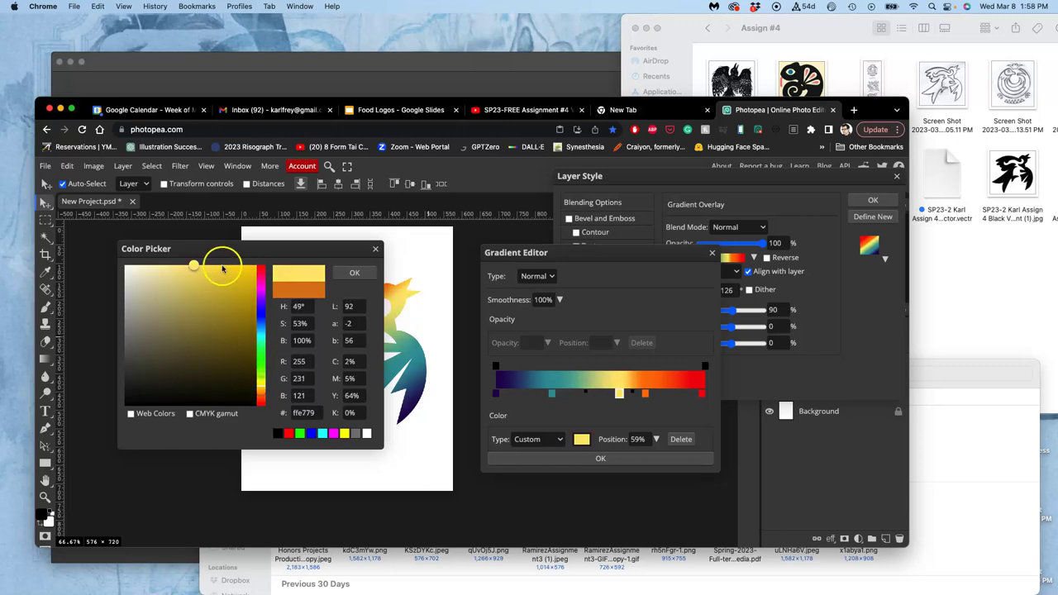
{"action": "left_click", "coordinate": [355, 273]}
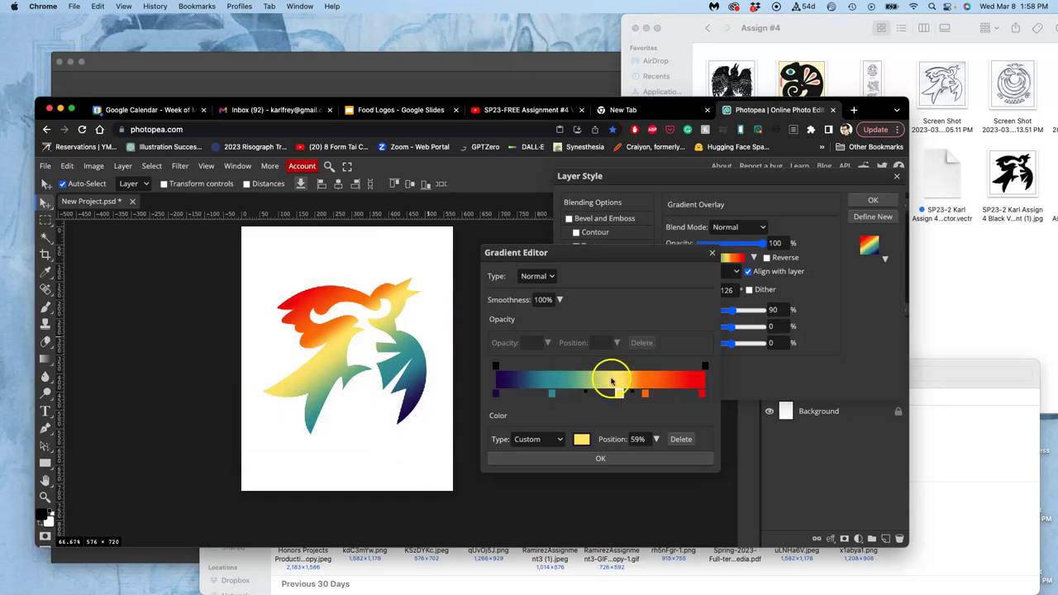
{"action": "left_click_drag", "start_coordinate": [618, 393], "coordinate": [609, 395]}
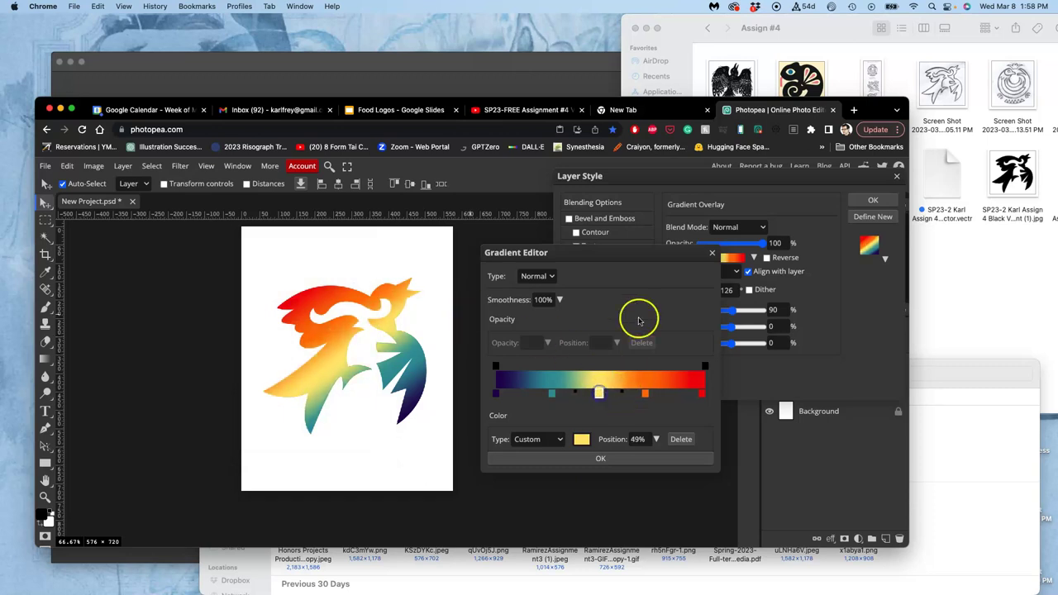
Step: Reverse the gradient overlay and set its scale to about 101%
{"action": "left_click", "coordinate": [600, 459]}
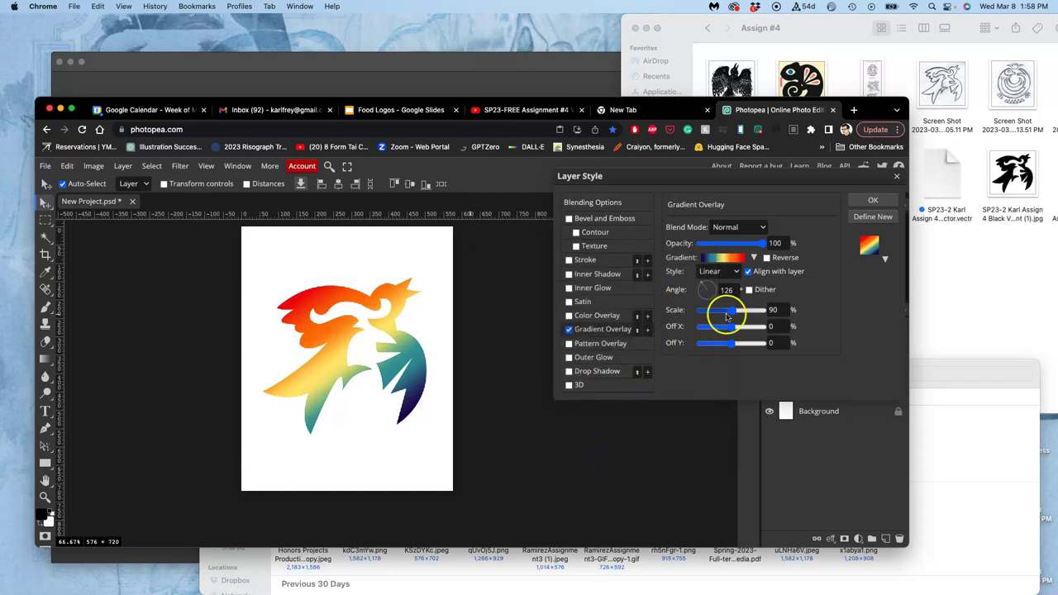
{"action": "left_click_drag", "start_coordinate": [734, 310], "coordinate": [706, 313]}
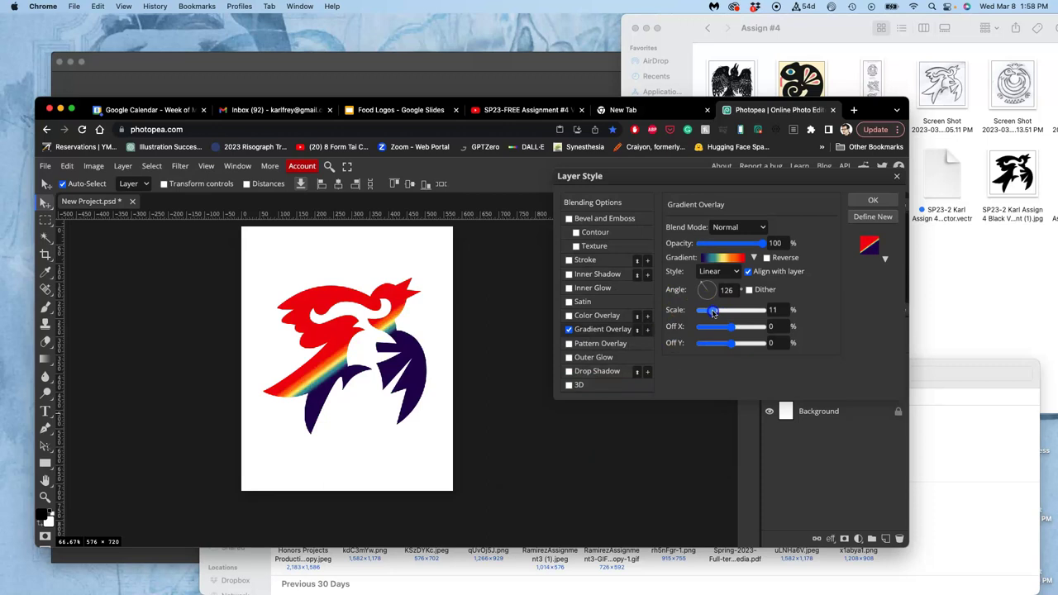
{"action": "left_click_drag", "start_coordinate": [714, 311], "coordinate": [703, 287]}
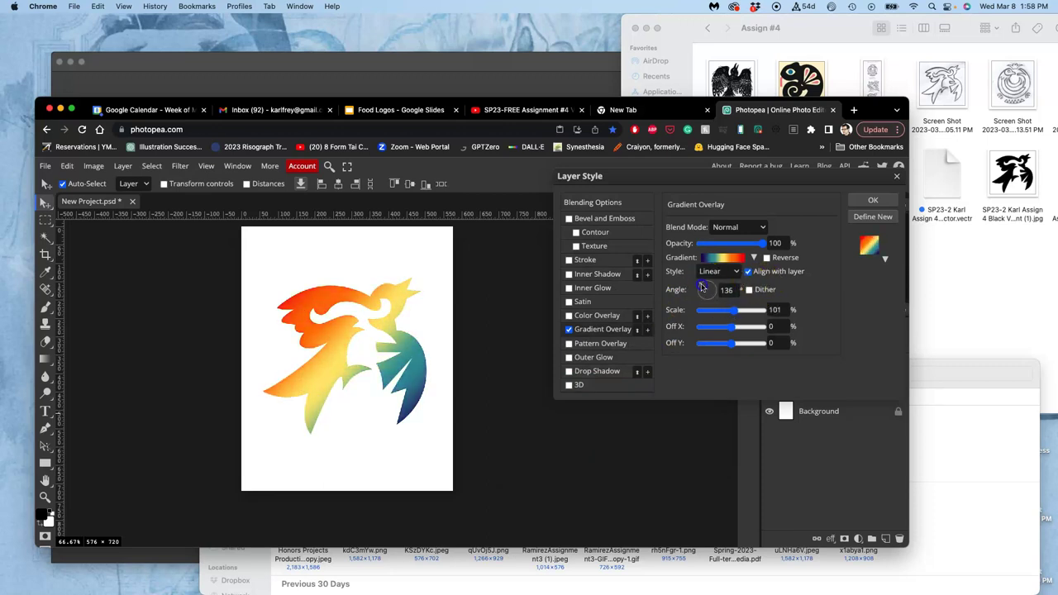
{"action": "left_click", "coordinate": [766, 258]}
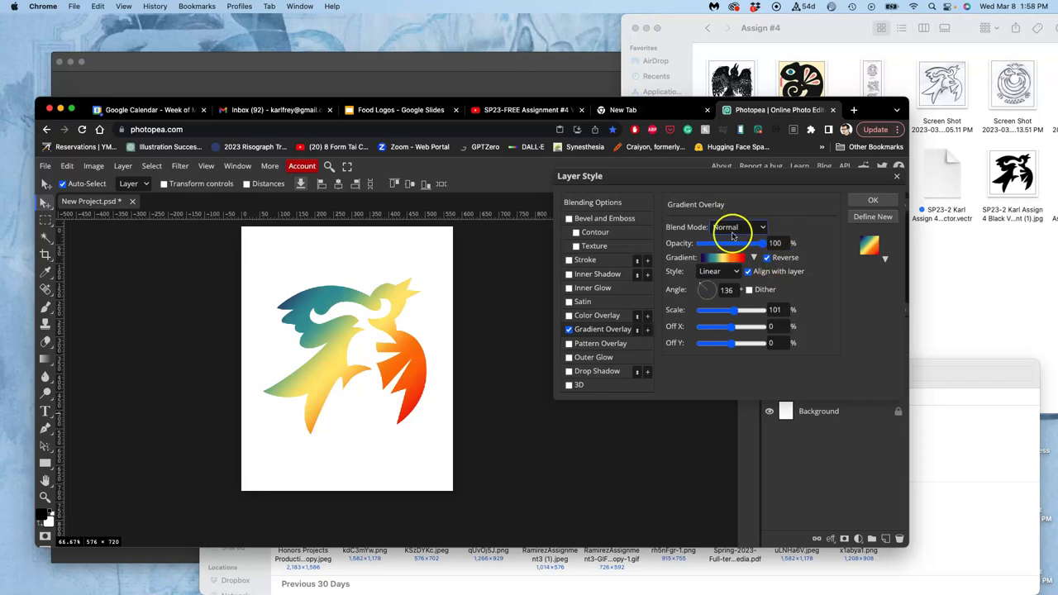
Step: Apply the gradient overlay, then toggle the green Color Overlay off and back on
{"action": "left_click", "coordinate": [873, 201]}
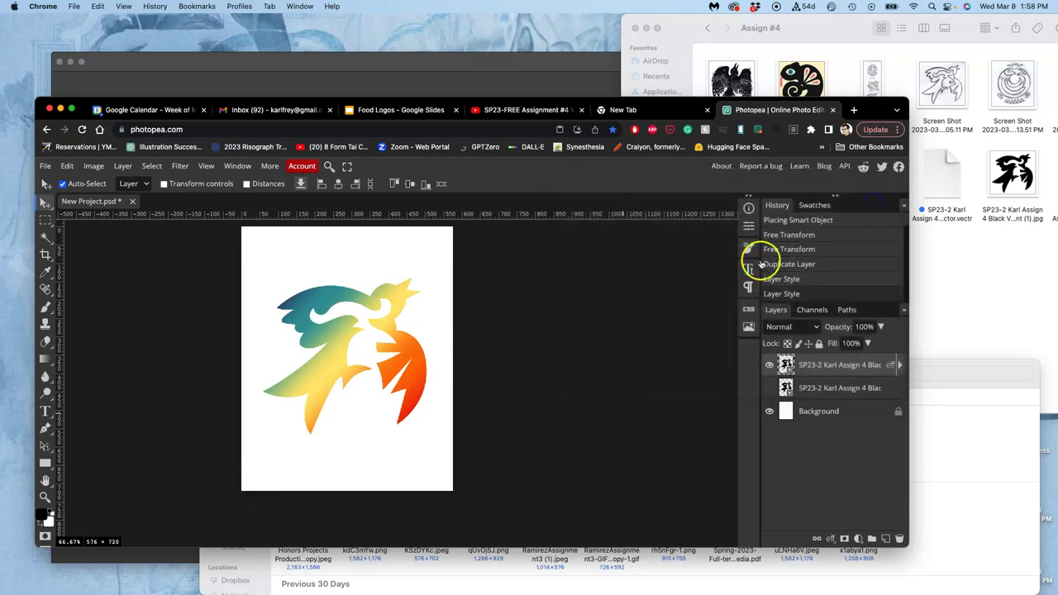
{"action": "left_click", "coordinate": [900, 365]}
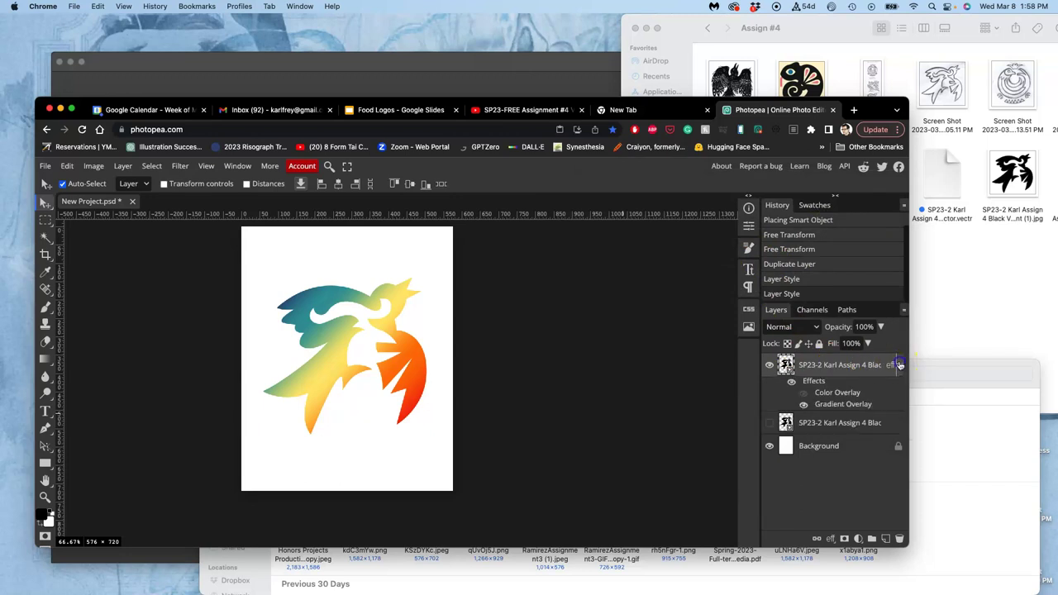
{"action": "left_click", "coordinate": [804, 394]}
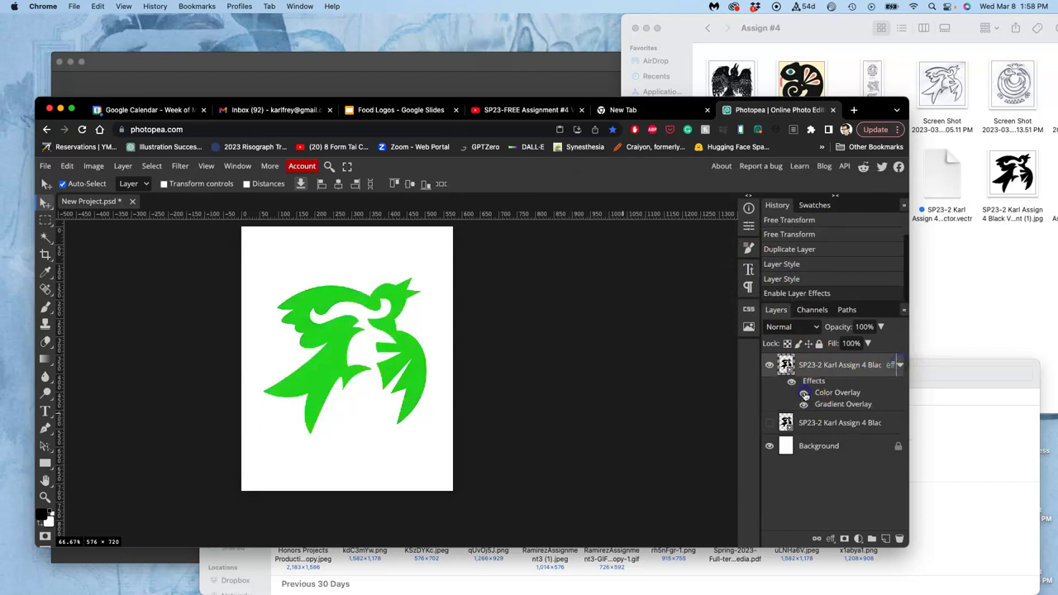
{"action": "left_click", "coordinate": [804, 395]}
{"action": "left_click", "coordinate": [805, 395]}
{"action": "left_click", "coordinate": [805, 395]}
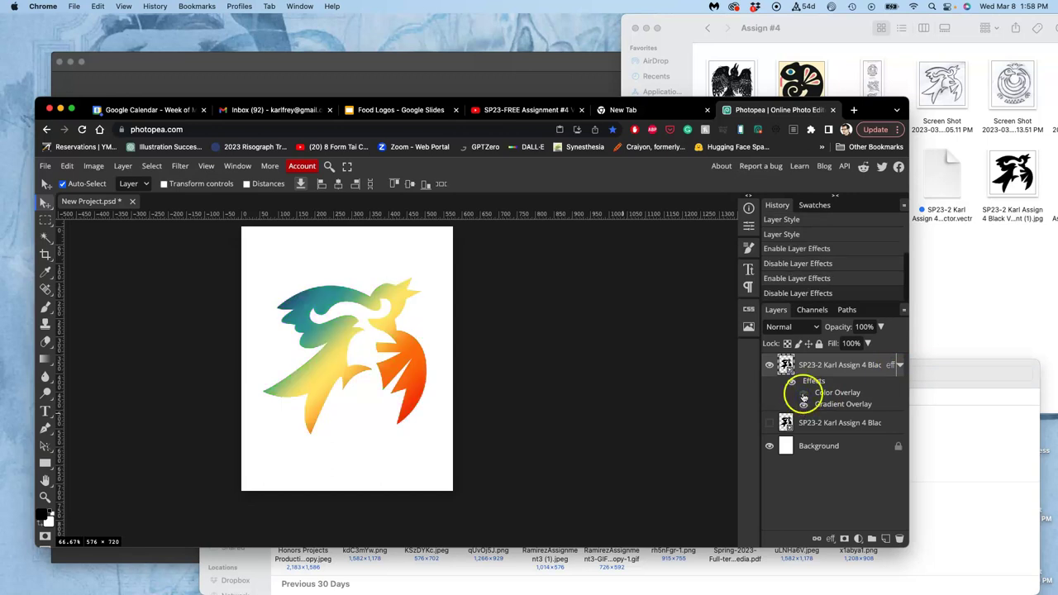
{"action": "left_click", "coordinate": [804, 395]}
Step: Lower the green Color Overlay's opacity to 27%, keeping Normal blend mode
{"action": "double_click", "coordinate": [831, 394]}
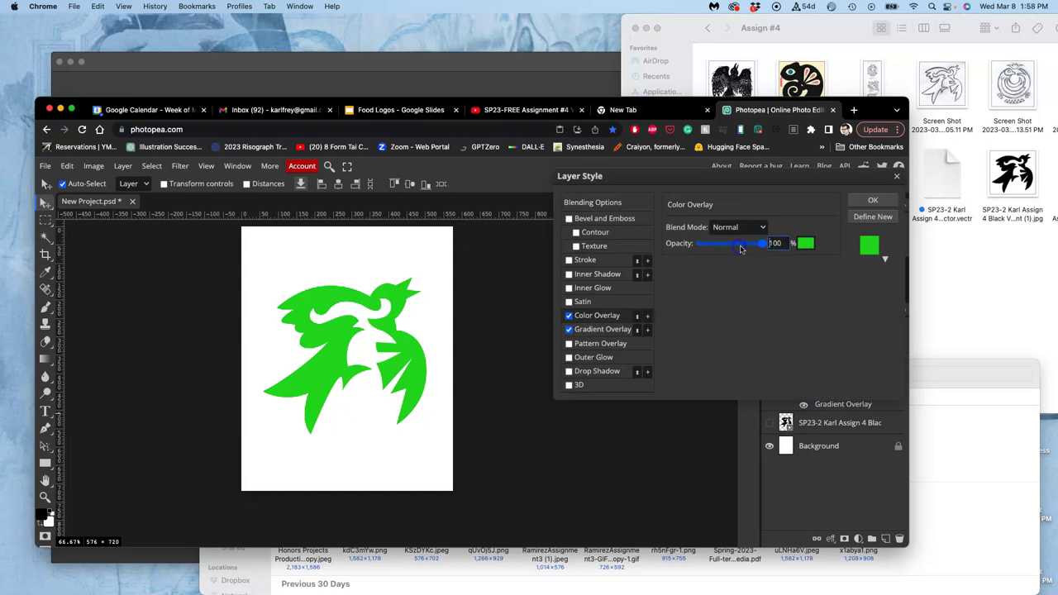
{"action": "left_click_drag", "start_coordinate": [761, 247], "coordinate": [729, 250]}
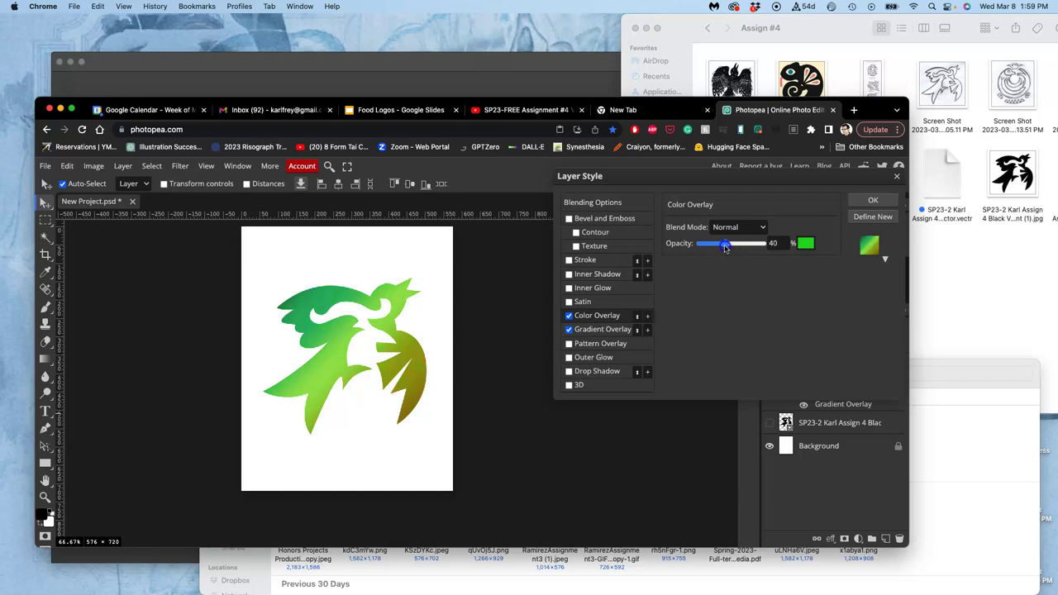
{"action": "mouse_move", "coordinate": [720, 249]}
{"action": "left_mouse_down"}
{"action": "mouse_move", "coordinate": [710, 247]}
{"action": "mouse_move", "coordinate": [729, 247]}
{"action": "left_mouse_up"}
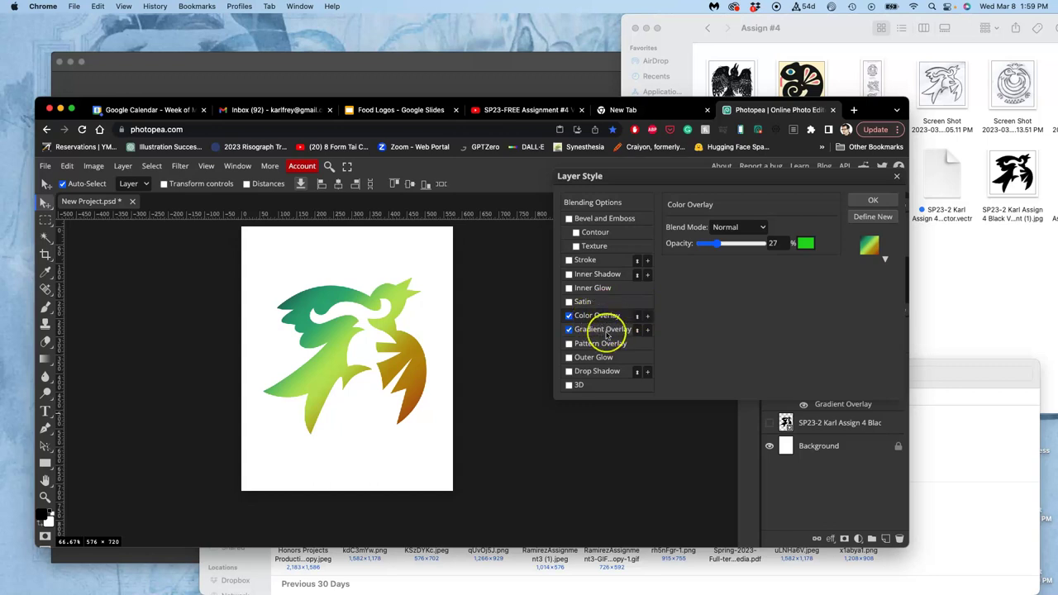
{"action": "left_click", "coordinate": [762, 228]}
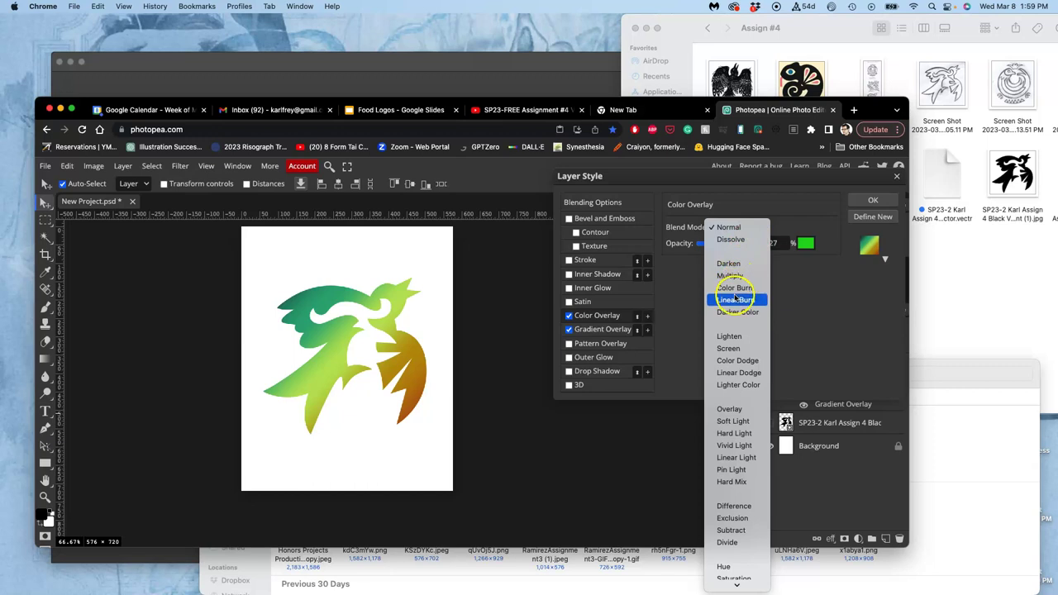
{"action": "left_click", "coordinate": [491, 291]}
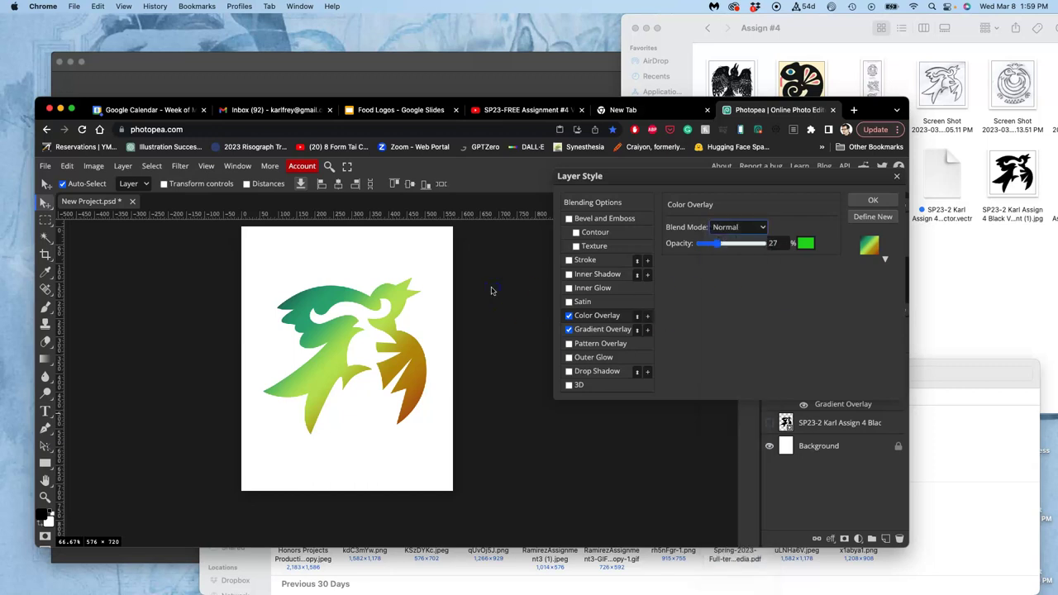
Step: Adjust the browser zoom, commit the layer style, and zoom the canvas in on the bird
{"action": "key", "text": "super+equal"}
{"action": "key", "text": "super+equal"}
{"action": "key", "text": "super+equal"}
{"action": "key", "text": "super+equal"}
{"action": "key", "text": "super+equal"}
{"action": "key", "text": "super+equal"}
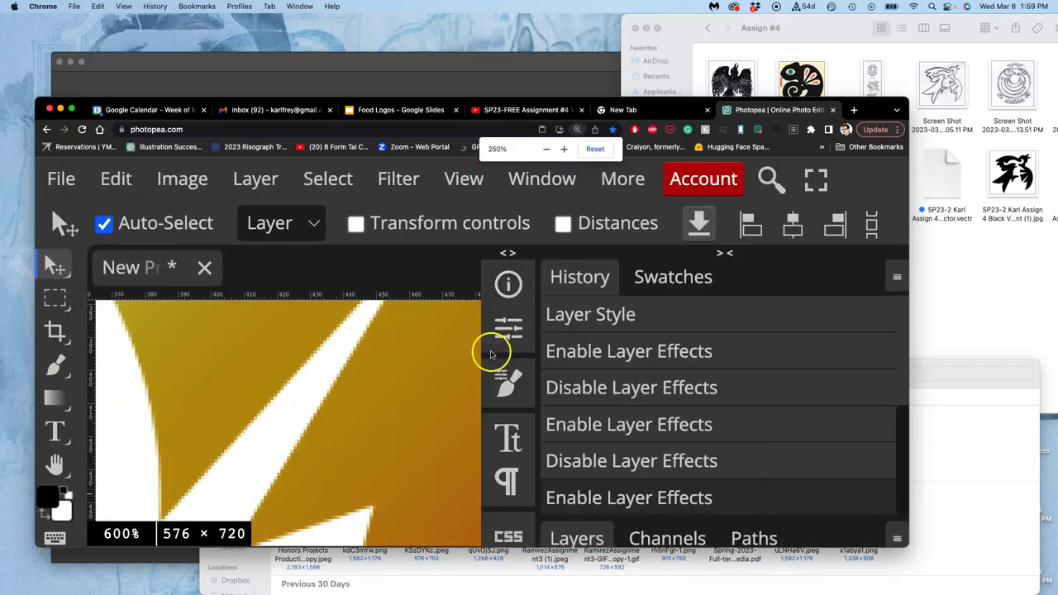
{"action": "key", "text": "super+minus"}
{"action": "key", "text": "super+minus"}
{"action": "key", "text": "super+minus"}
{"action": "key", "text": "super+minus"}
{"action": "key", "text": "super+minus"}
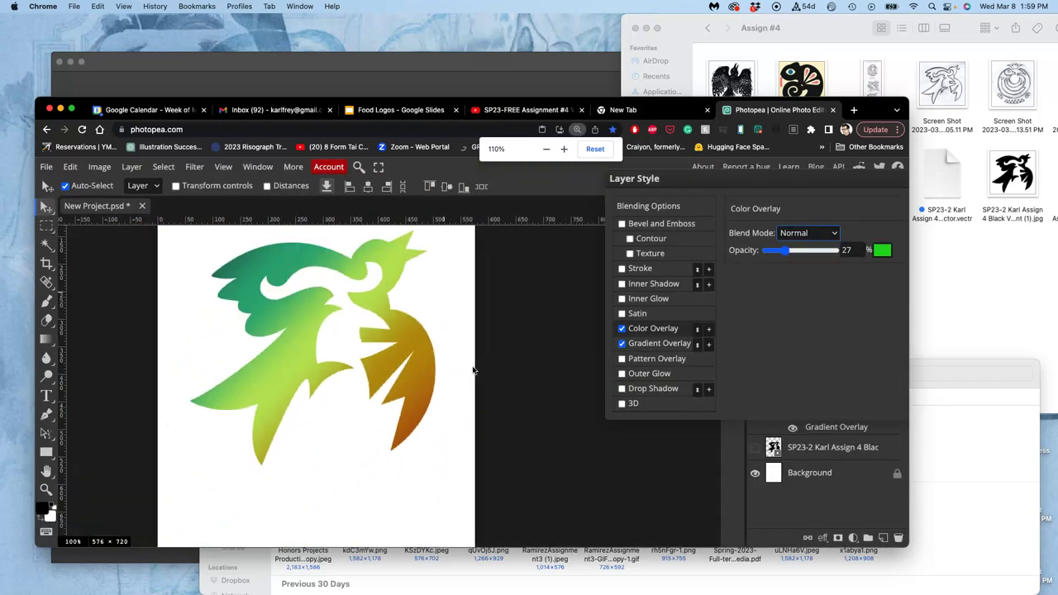
{"action": "key", "text": "super+minus"}
{"action": "key", "text": "super+minus"}
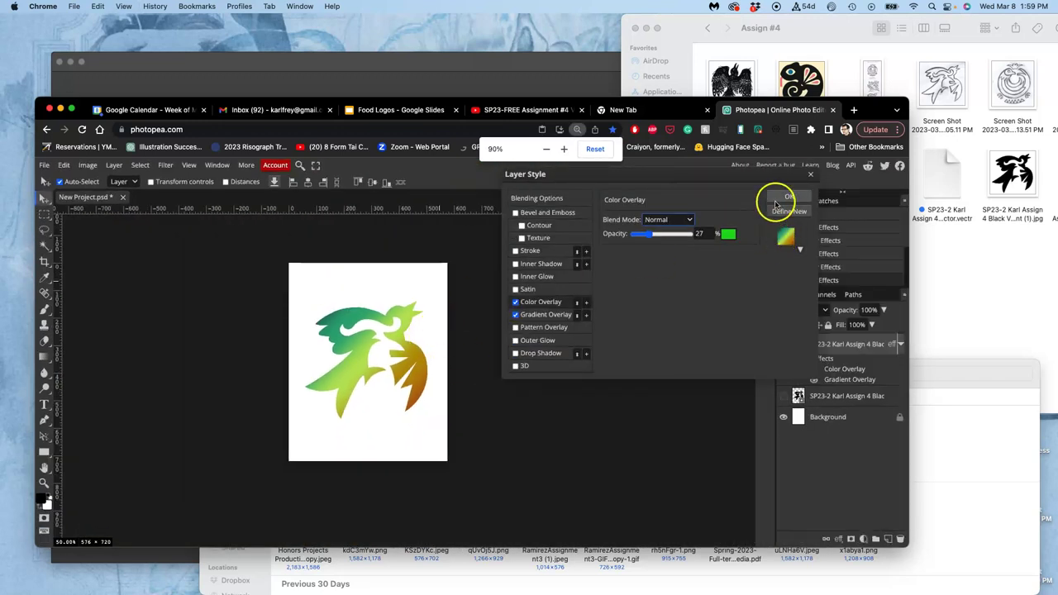
{"action": "left_click", "coordinate": [781, 199]}
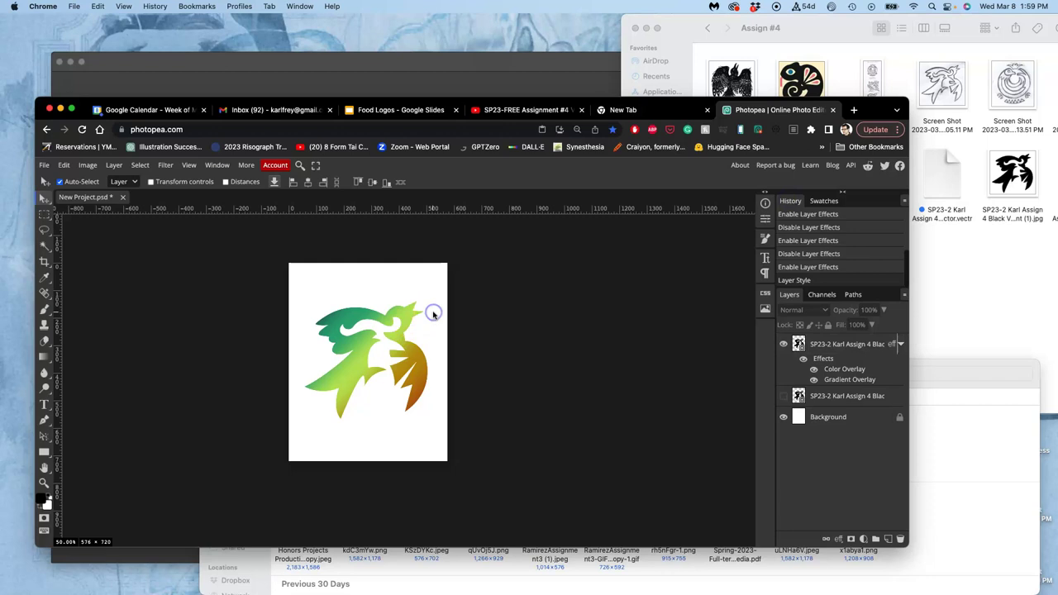
{"action": "scroll", "coordinate": [432, 314], "scroll_direction": "up", "scroll_amount": 6}
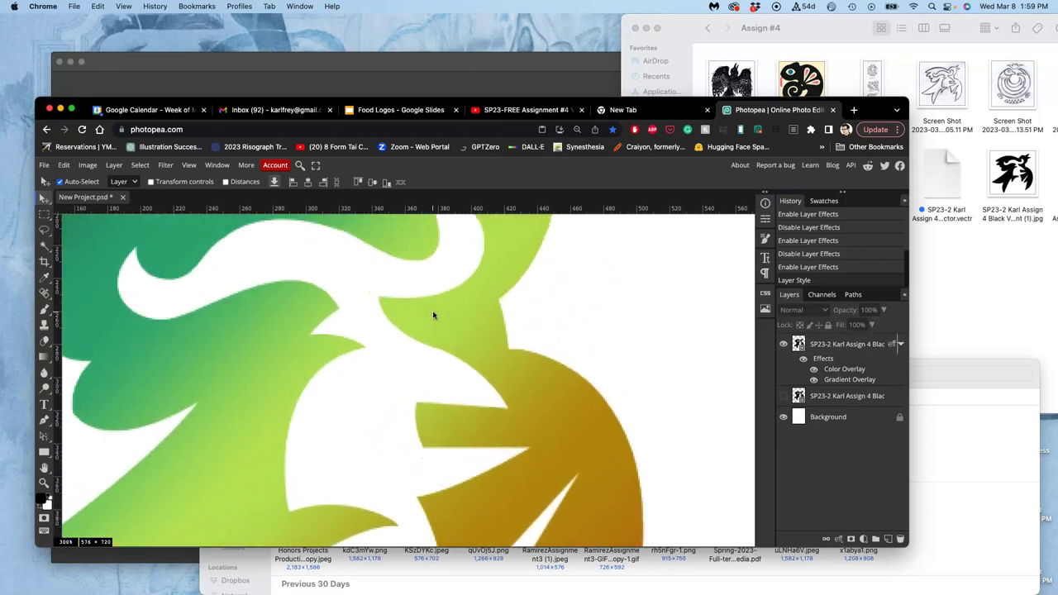
{"action": "scroll", "coordinate": [433, 314], "scroll_direction": "up", "scroll_amount": 5}
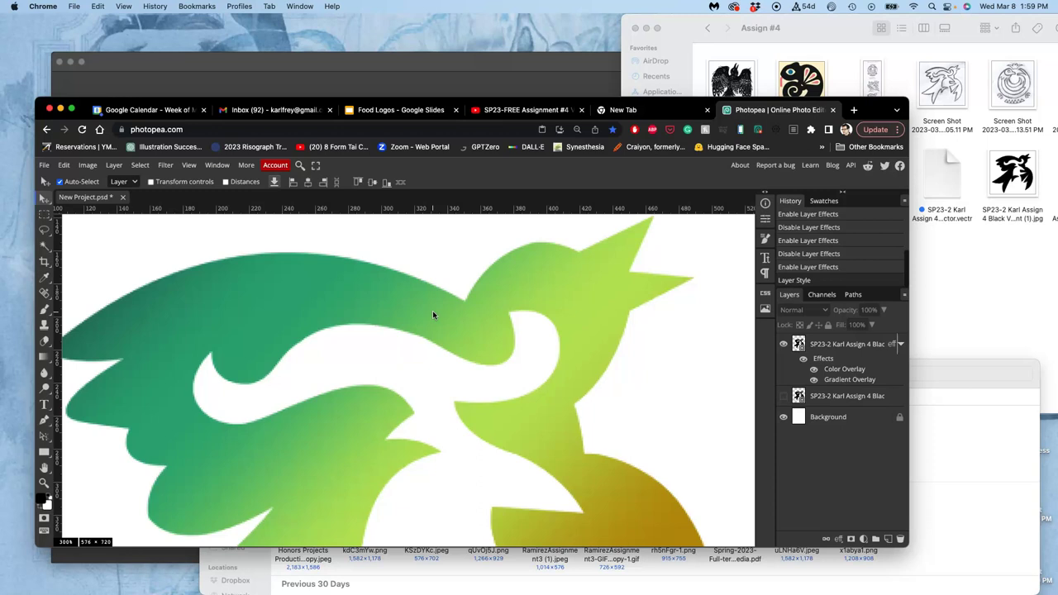
Step: Set the green Color Overlay to Dissolve blend mode at 42% opacity
{"action": "double_click", "coordinate": [821, 364]}
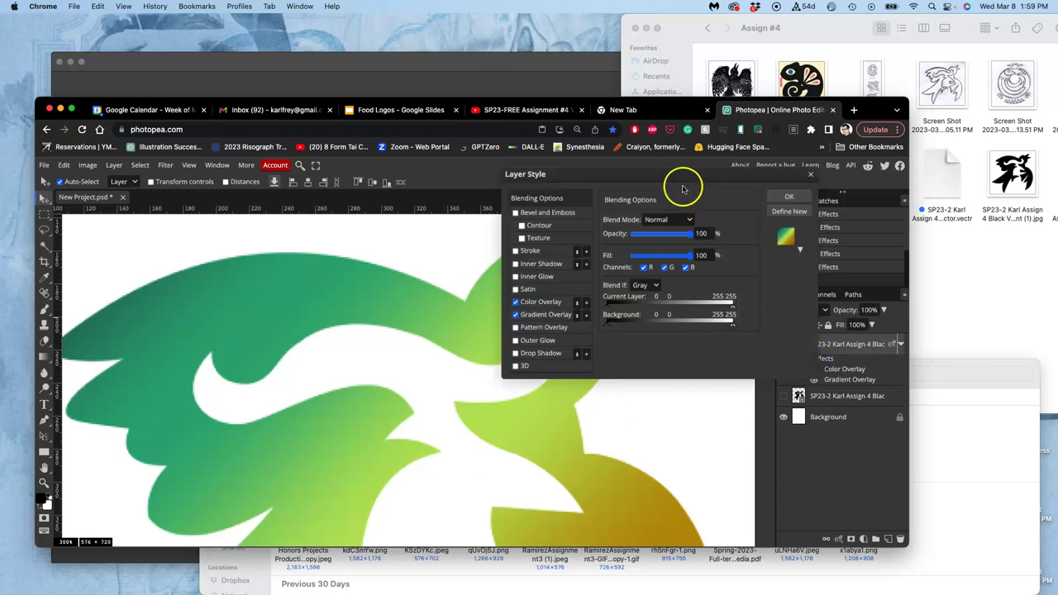
{"action": "left_click_drag", "start_coordinate": [683, 177], "coordinate": [801, 160]}
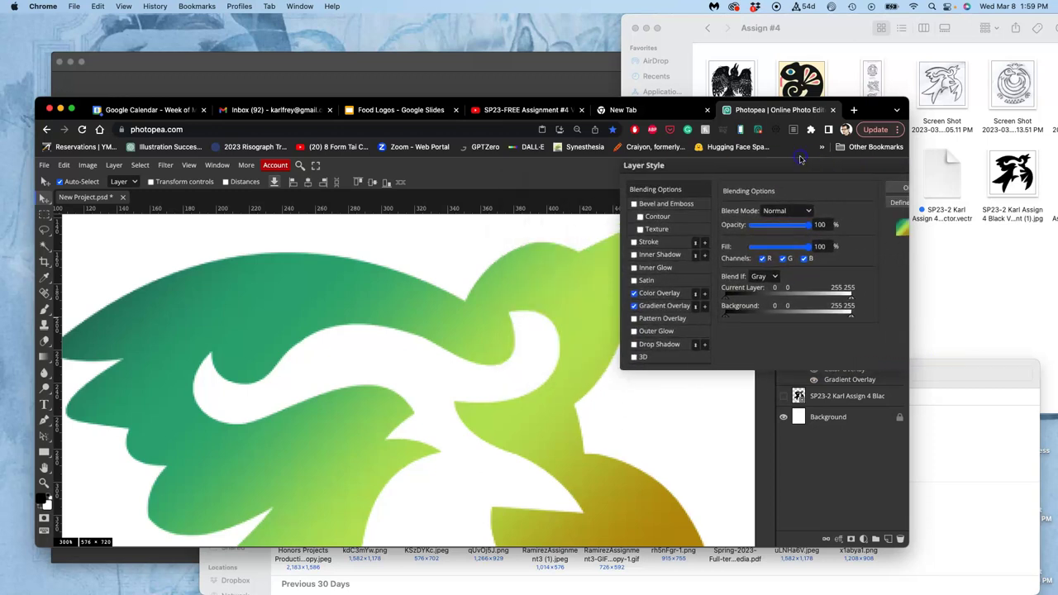
{"action": "left_click", "coordinate": [679, 293]}
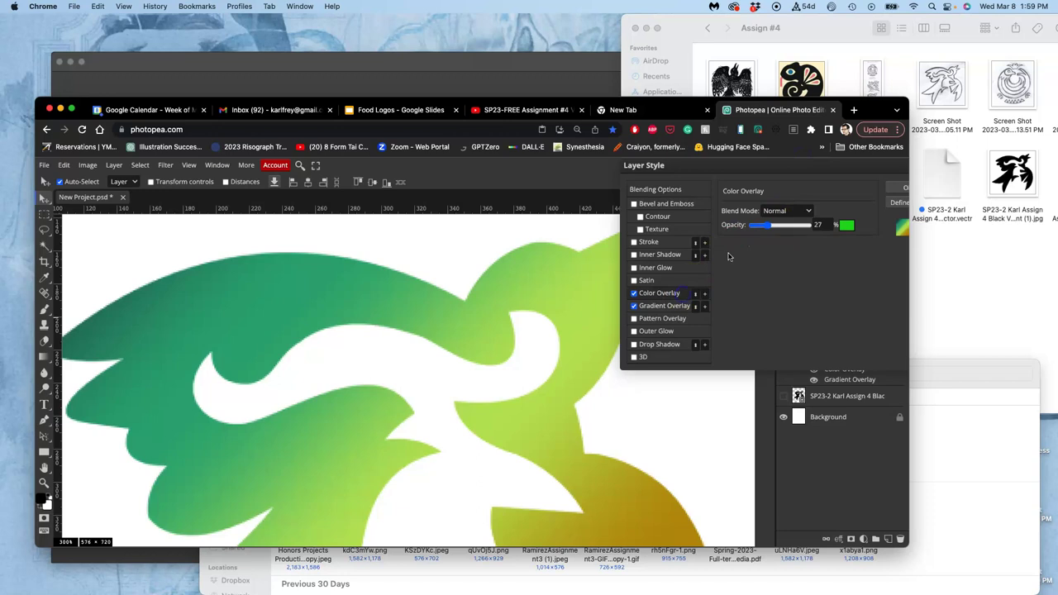
{"action": "left_click", "coordinate": [802, 211]}
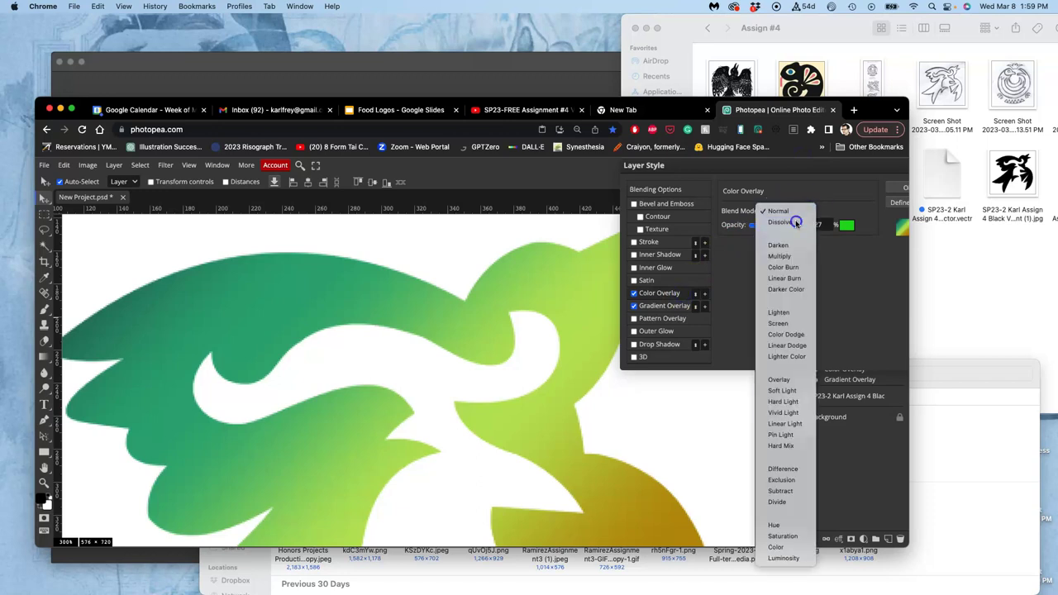
{"action": "left_click", "coordinate": [796, 222]}
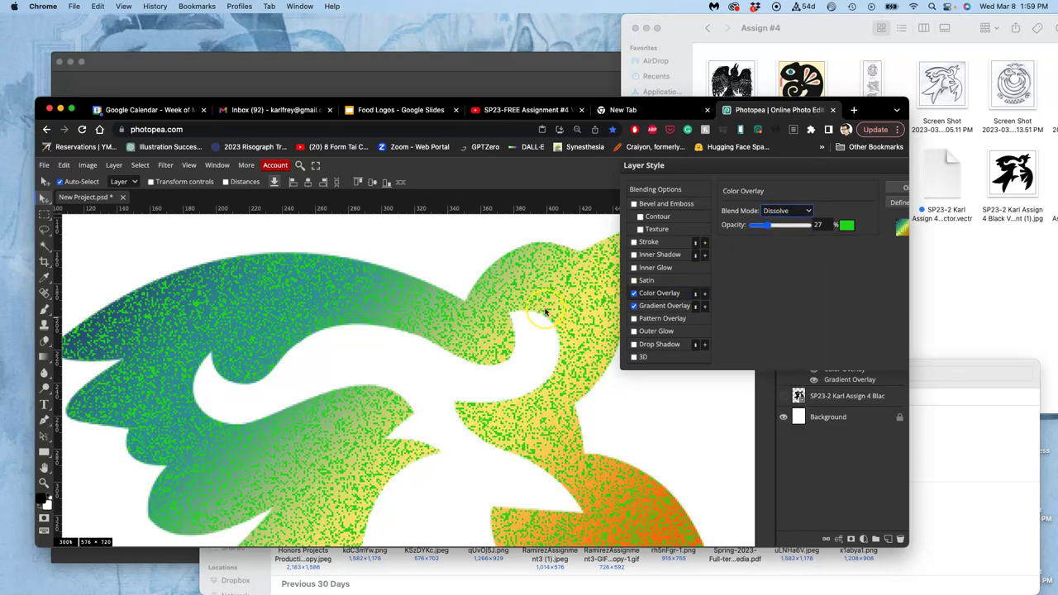
{"action": "mouse_move", "coordinate": [761, 227]}
{"action": "left_mouse_down"}
{"action": "mouse_move", "coordinate": [788, 229]}
{"action": "mouse_move", "coordinate": [775, 232]}
{"action": "left_mouse_up"}
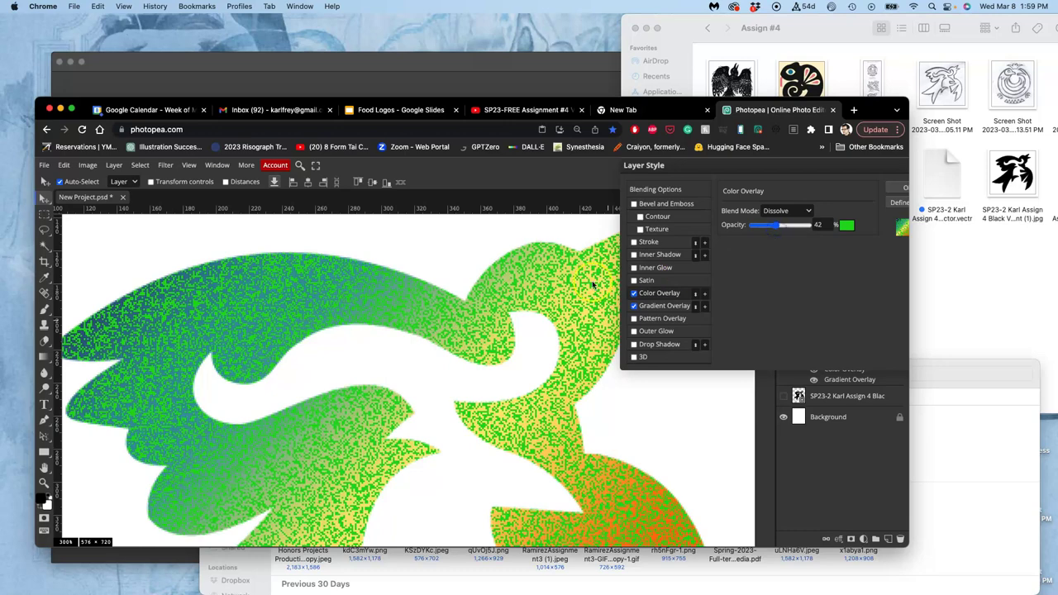
{"action": "scroll", "coordinate": [592, 285], "scroll_direction": "down", "scroll_amount": 6}
{"action": "scroll", "coordinate": [592, 285], "scroll_direction": "down", "scroll_amount": 2}
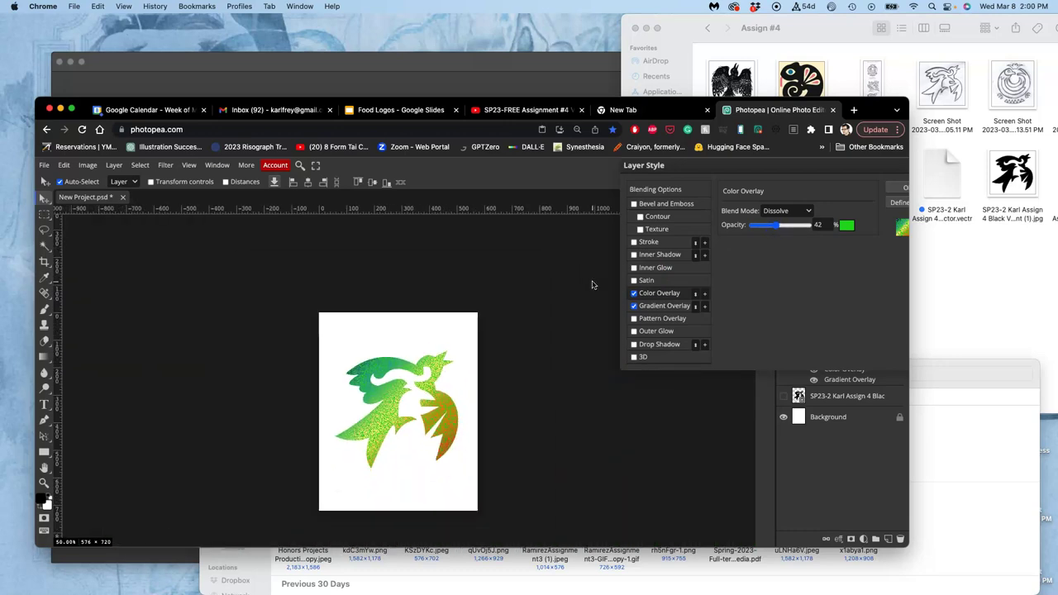
{"action": "scroll", "coordinate": [592, 285], "scroll_direction": "up", "scroll_amount": 8}
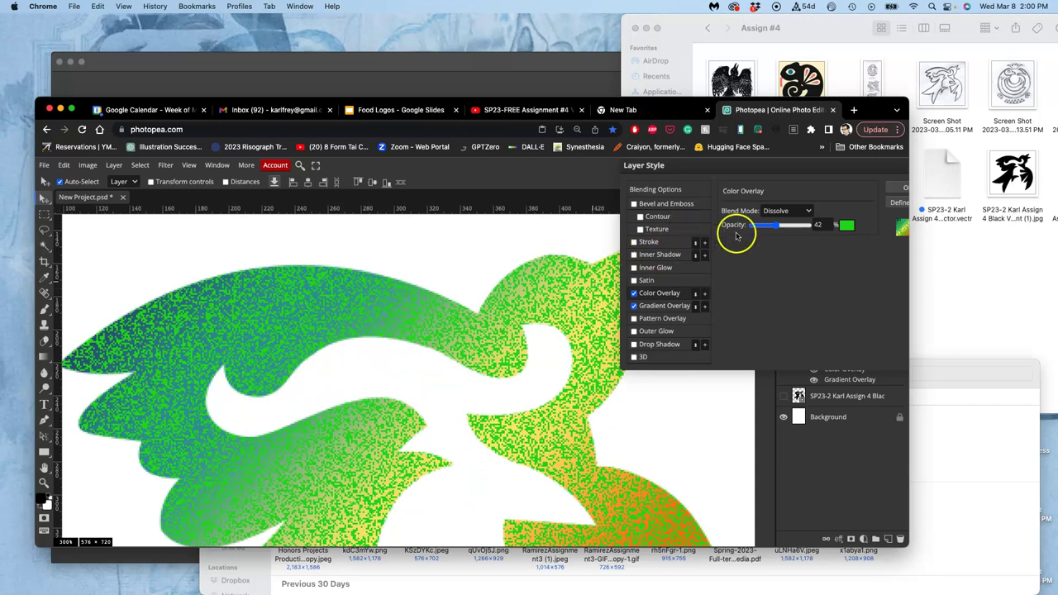
Step: Change the Dissolve overlay colour to a muted sage green (#6e9571)
{"action": "left_click", "coordinate": [850, 225]}
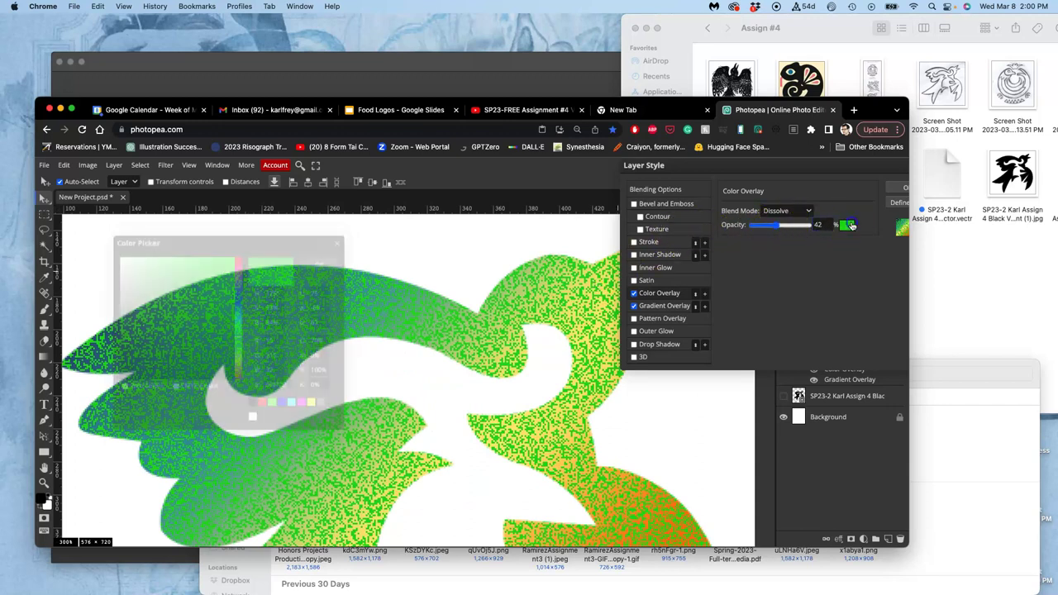
{"action": "left_click_drag", "start_coordinate": [178, 296], "coordinate": [146, 306]}
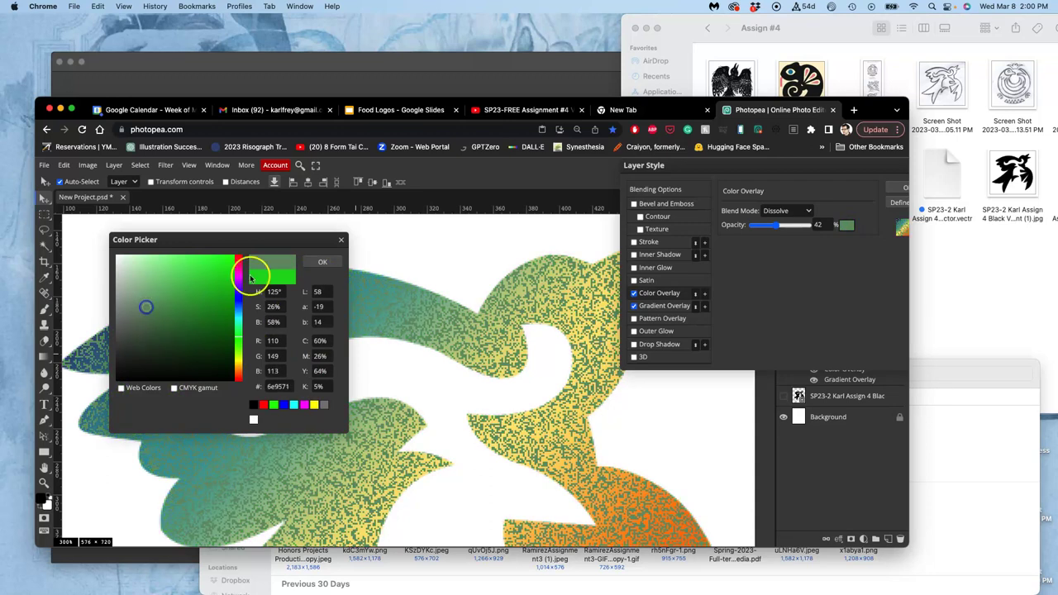
{"action": "left_click", "coordinate": [321, 263]}
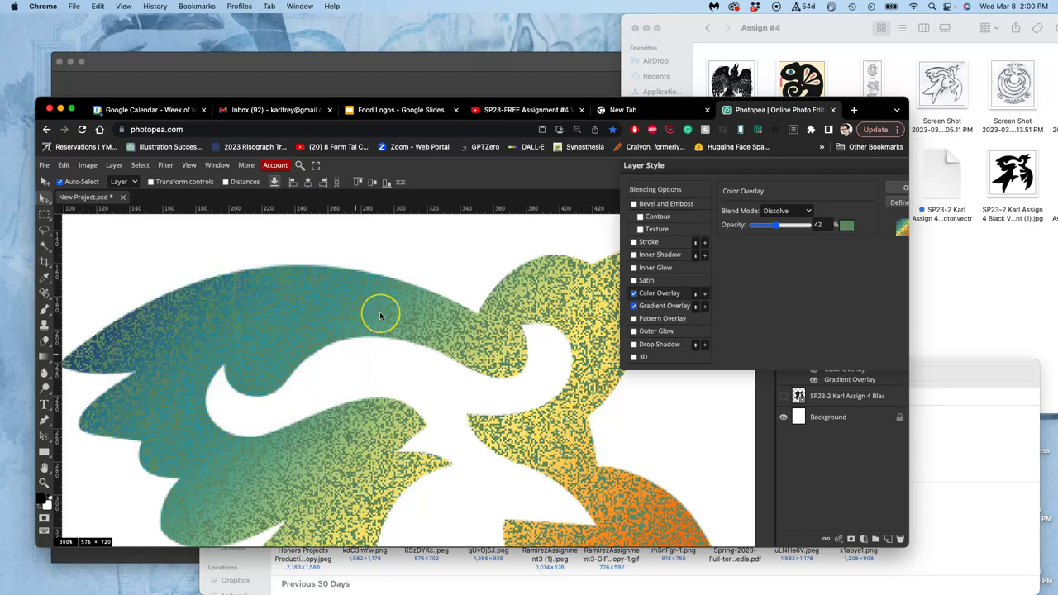
{"action": "key", "text": "super+minus"}
{"action": "key", "text": "super+minus"}
{"action": "key", "text": "super+minus"}
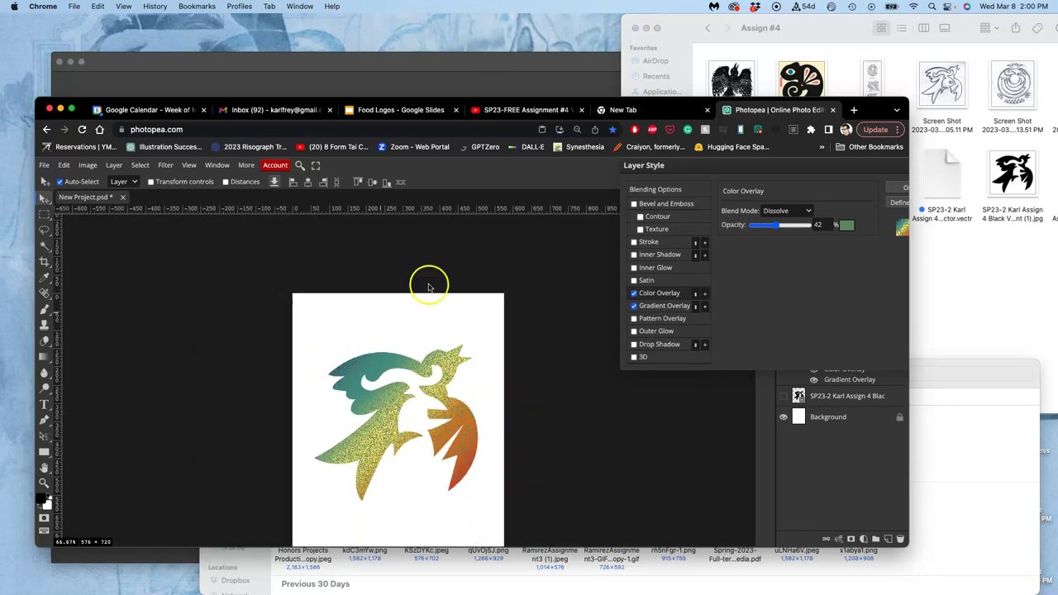
Step: Set the Color Overlay blend mode to Pin Light at 100% opacity
{"action": "left_click", "coordinate": [802, 210]}
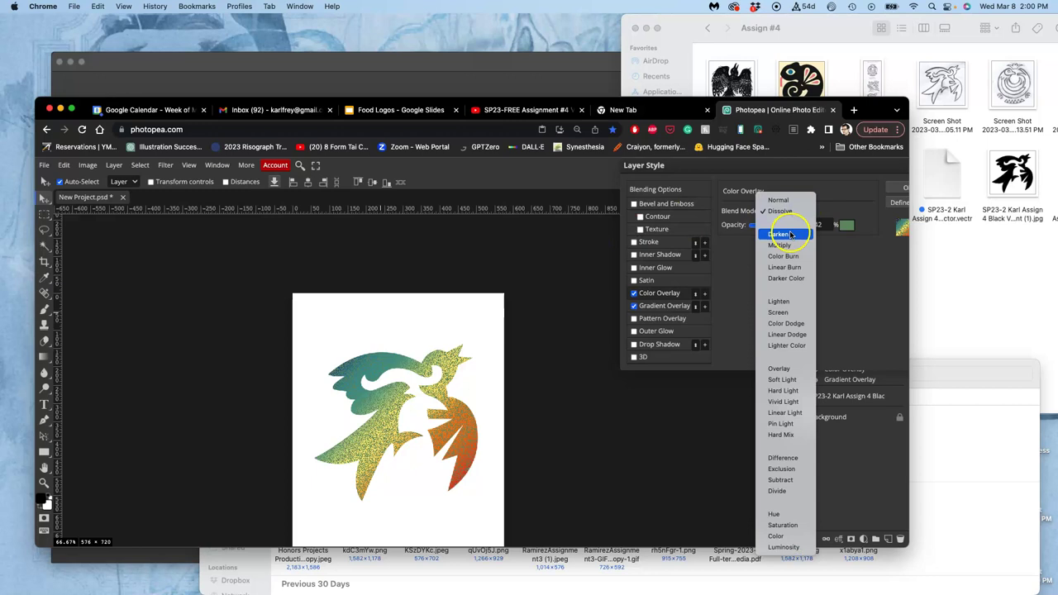
{"action": "left_click", "coordinate": [790, 235]}
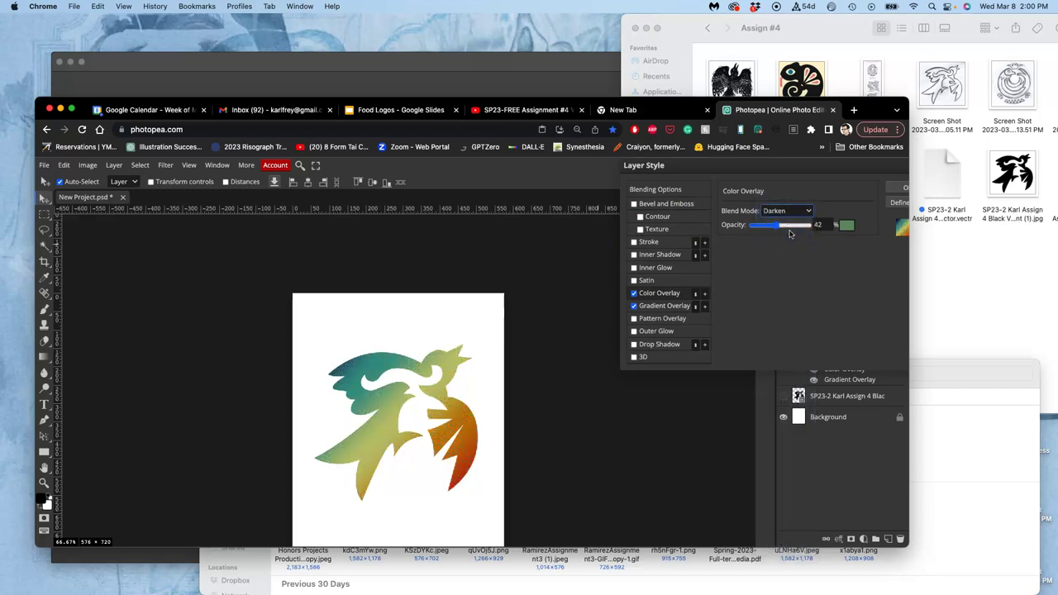
{"action": "left_click", "coordinate": [786, 211]}
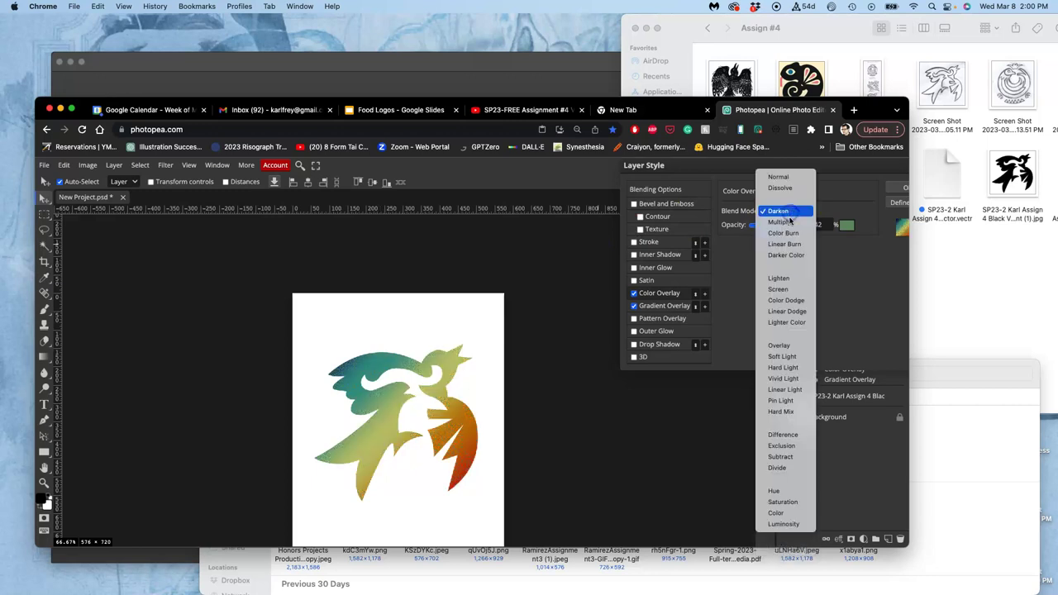
{"action": "left_click", "coordinate": [780, 346]}
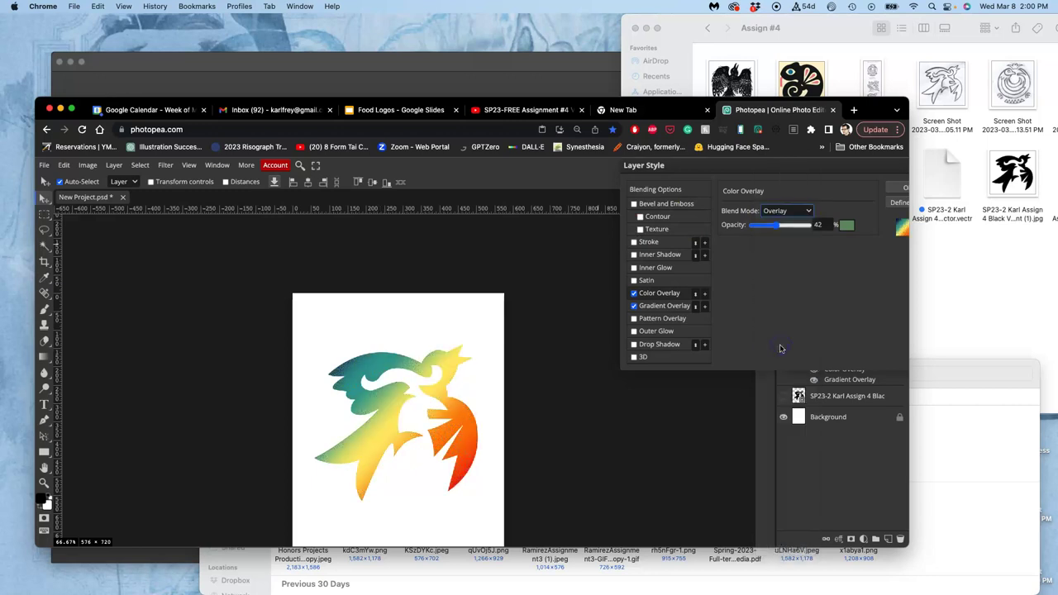
{"action": "left_click", "coordinate": [789, 211]}
{"action": "left_click", "coordinate": [782, 267]}
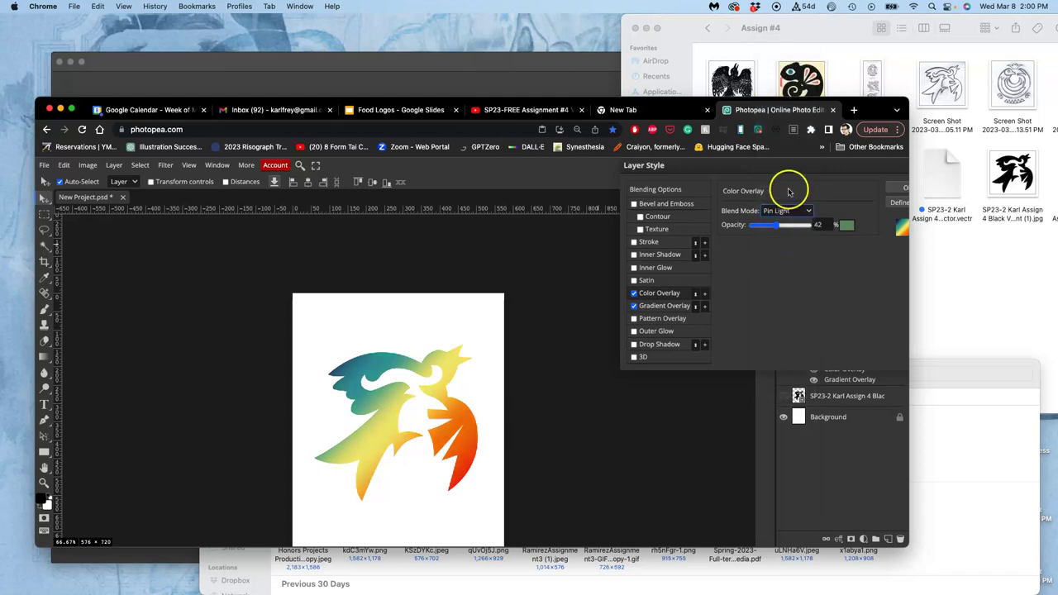
{"action": "left_click_drag", "start_coordinate": [780, 227], "coordinate": [856, 225]}
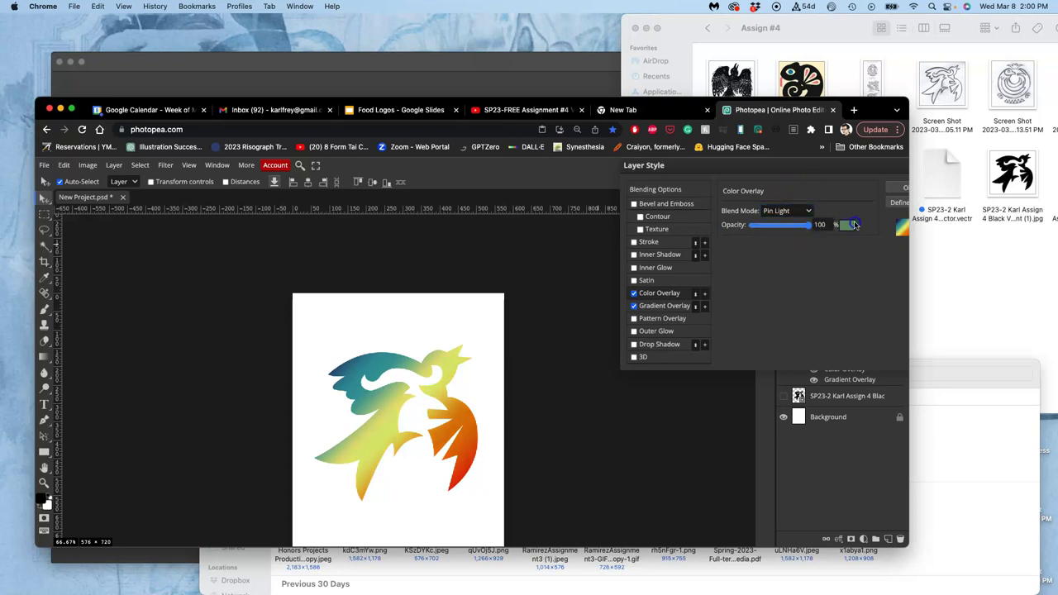
{"action": "scroll", "coordinate": [579, 331], "scroll_direction": "down", "scroll_amount": 3}
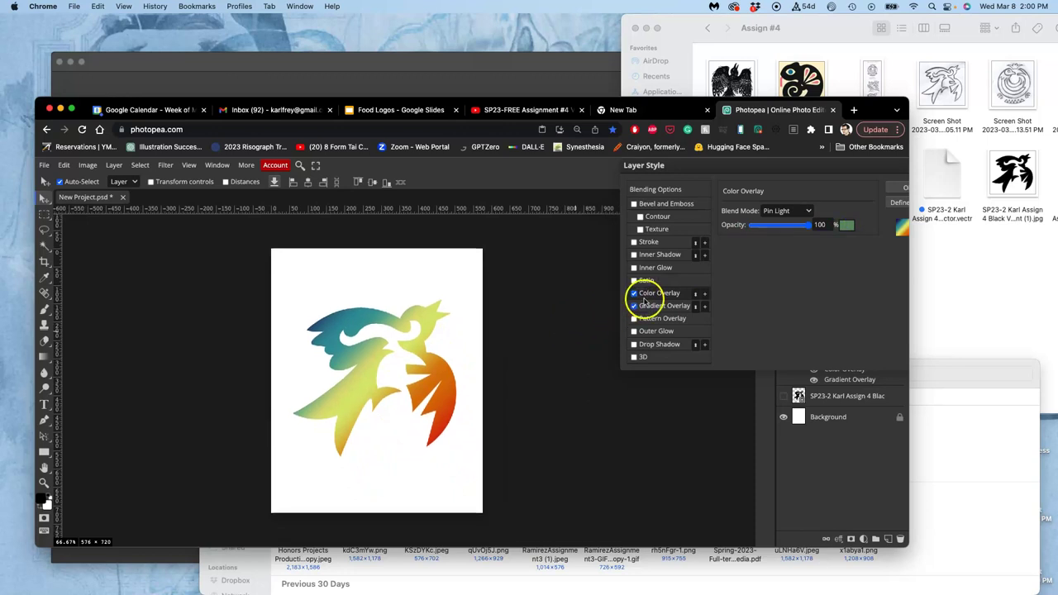
{"action": "left_click", "coordinate": [634, 294]}
{"action": "left_click", "coordinate": [634, 294]}
{"action": "left_click", "coordinate": [634, 294]}
{"action": "left_click", "coordinate": [635, 294]}
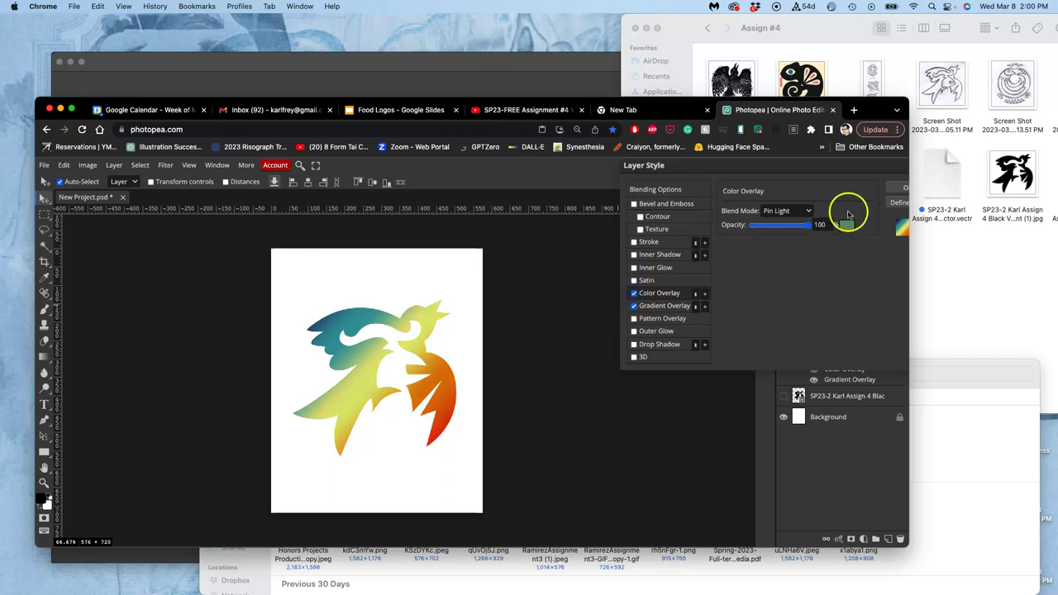
Step: Apply the layer style and reopen the bird layer's style settings
{"action": "left_click", "coordinate": [893, 189]}
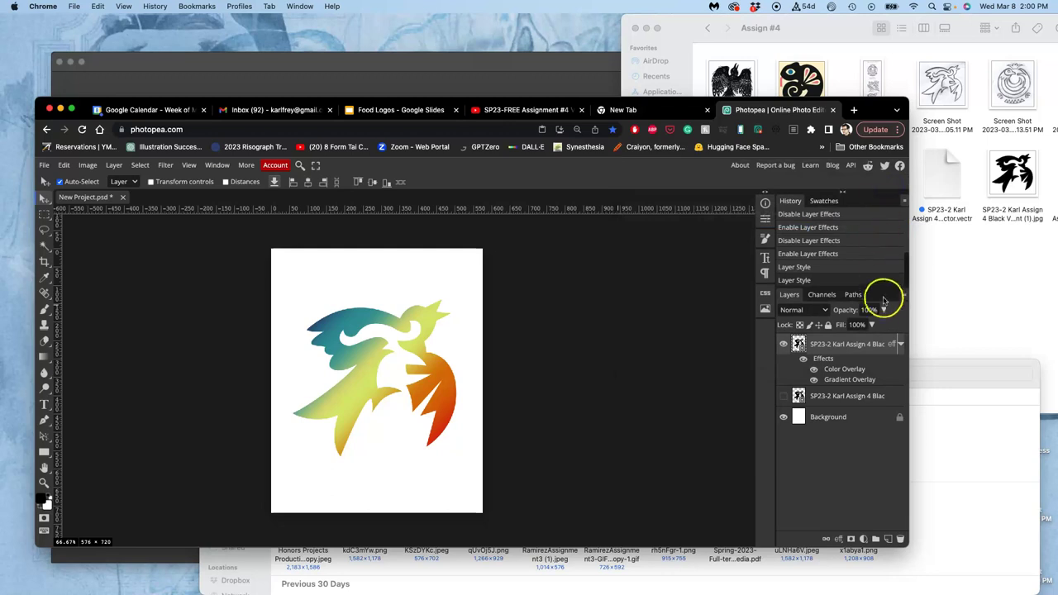
{"action": "double_click", "coordinate": [828, 362]}
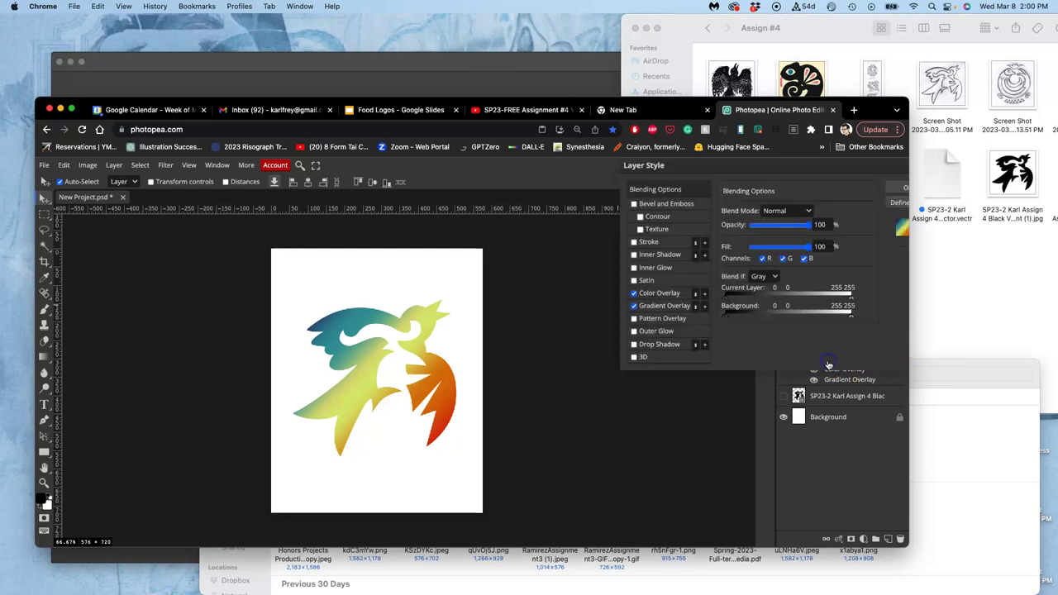
{"action": "left_click_drag", "start_coordinate": [704, 308], "coordinate": [674, 298]}
Step: Add a second Color Overlay blending with Multiply at 45% opacity
{"action": "left_click", "coordinate": [705, 295]}
{"action": "left_click", "coordinate": [652, 295]}
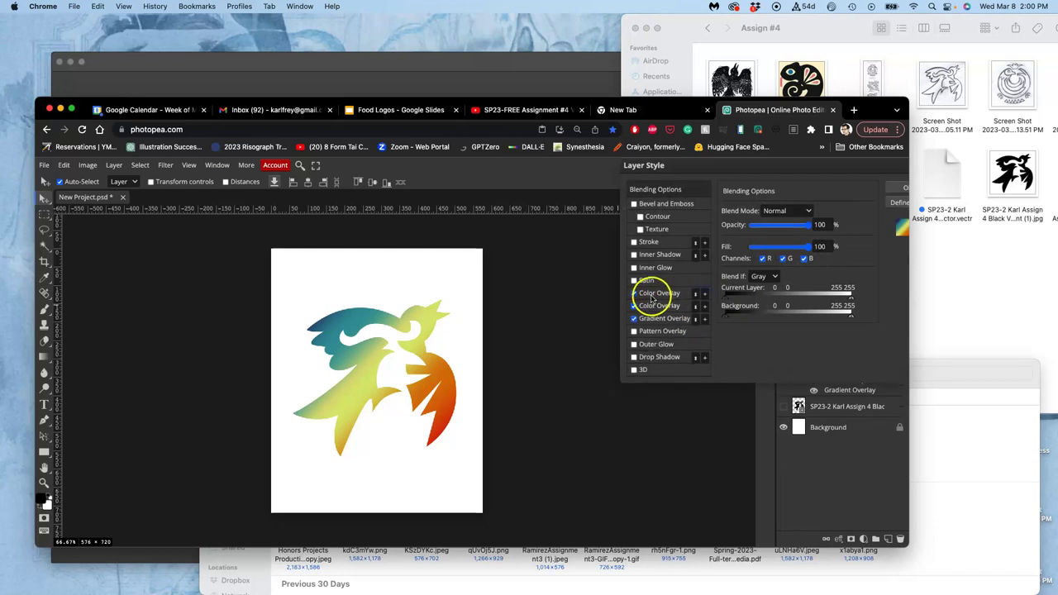
{"action": "left_click", "coordinate": [793, 212]}
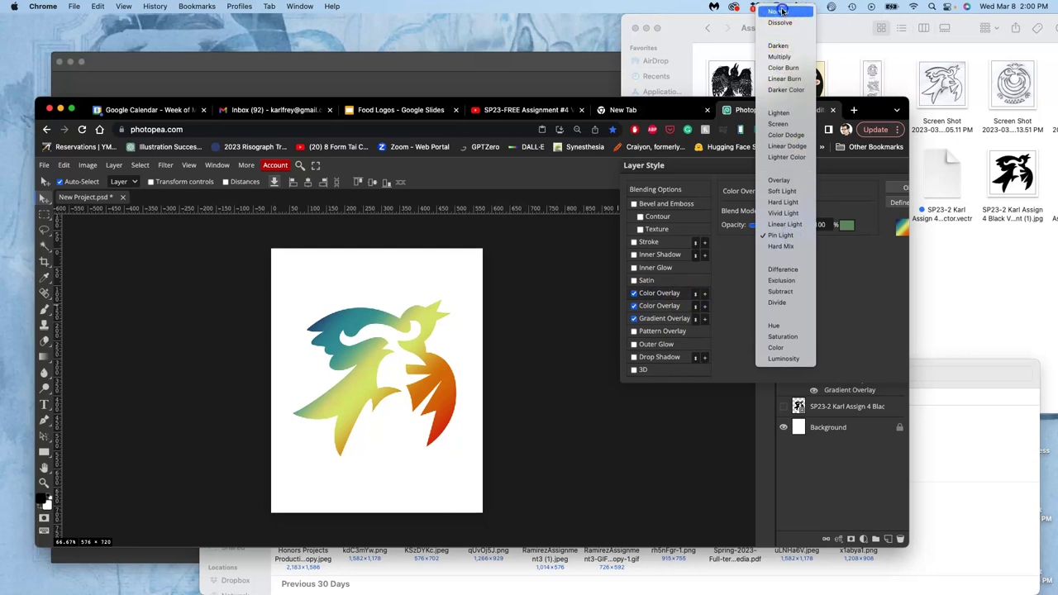
{"action": "left_click", "coordinate": [783, 10]}
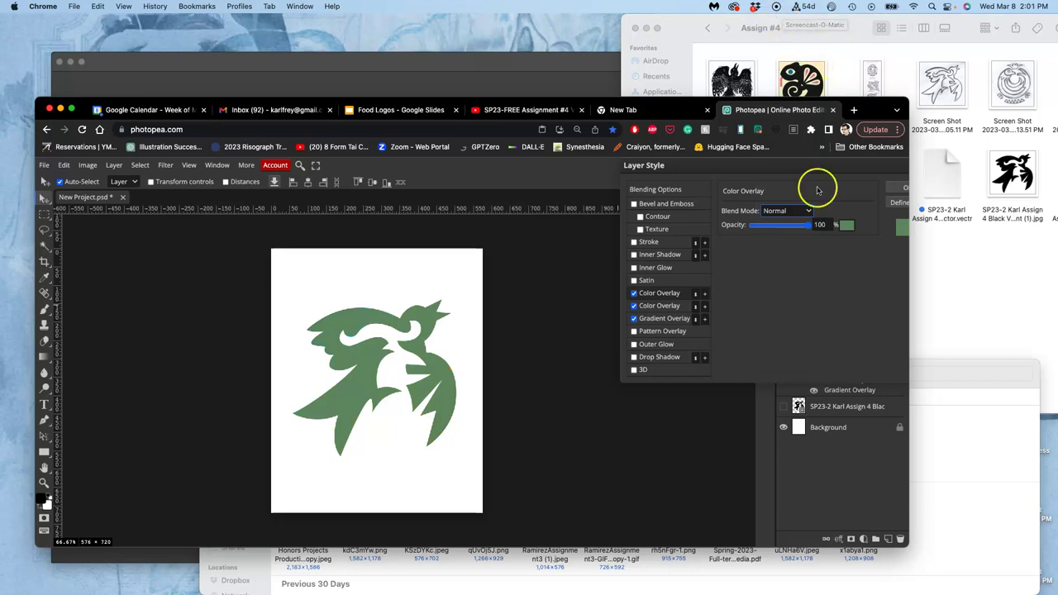
{"action": "left_click_drag", "start_coordinate": [809, 227], "coordinate": [772, 224]}
{"action": "left_click", "coordinate": [778, 211]}
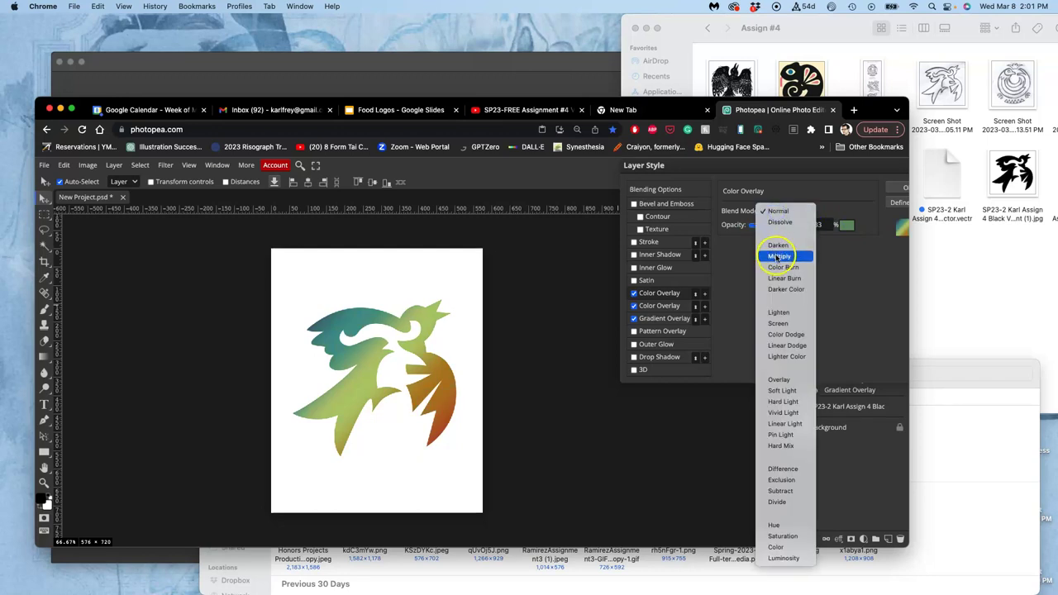
{"action": "left_click", "coordinate": [776, 256]}
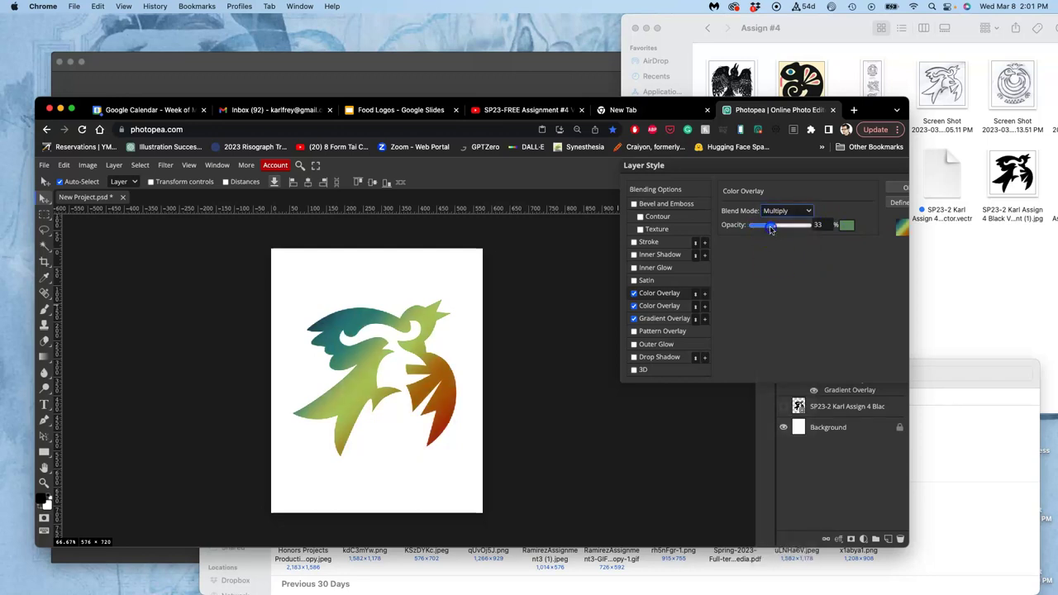
{"action": "left_click_drag", "start_coordinate": [772, 233], "coordinate": [781, 226]}
Step: Change the second overlay's colour to a light blue
{"action": "left_click", "coordinate": [846, 225]}
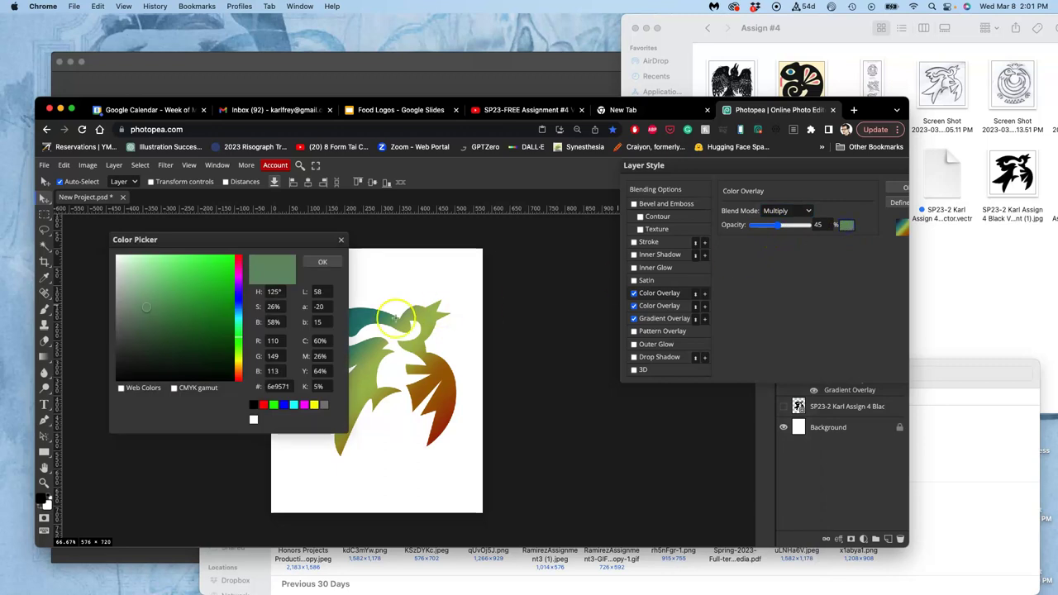
{"action": "mouse_move", "coordinate": [237, 320]}
{"action": "left_mouse_down"}
{"action": "mouse_move", "coordinate": [239, 298]}
{"action": "mouse_move", "coordinate": [200, 309]}
{"action": "mouse_move", "coordinate": [214, 268]}
{"action": "left_mouse_up"}
{"action": "left_click", "coordinate": [238, 309]}
{"action": "left_click", "coordinate": [323, 262]}
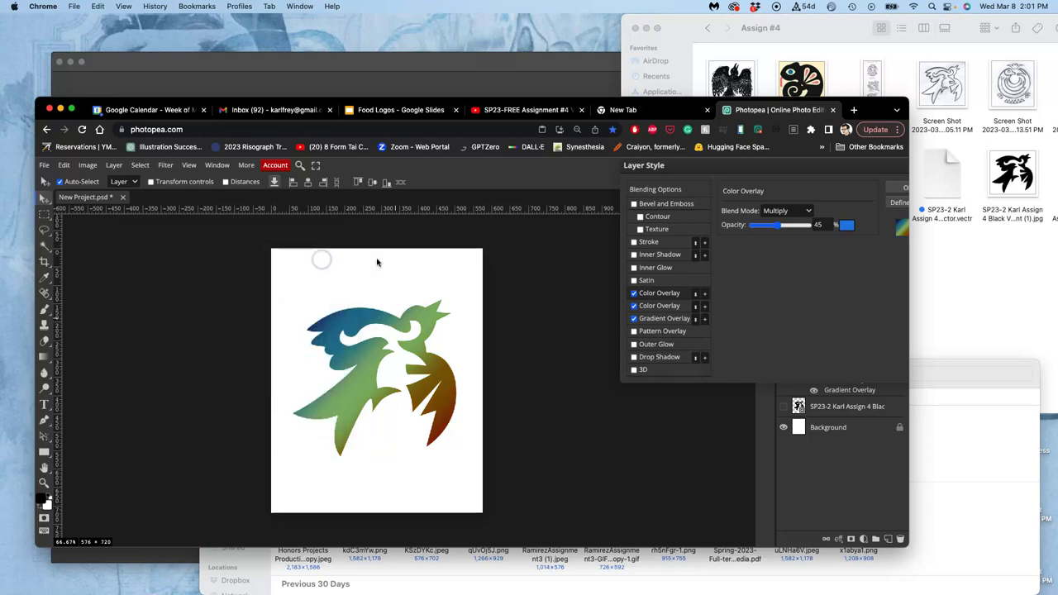
Step: Switch the blue overlay to Soft Light, comparing with the first overlay toggled
{"action": "left_click", "coordinate": [633, 294]}
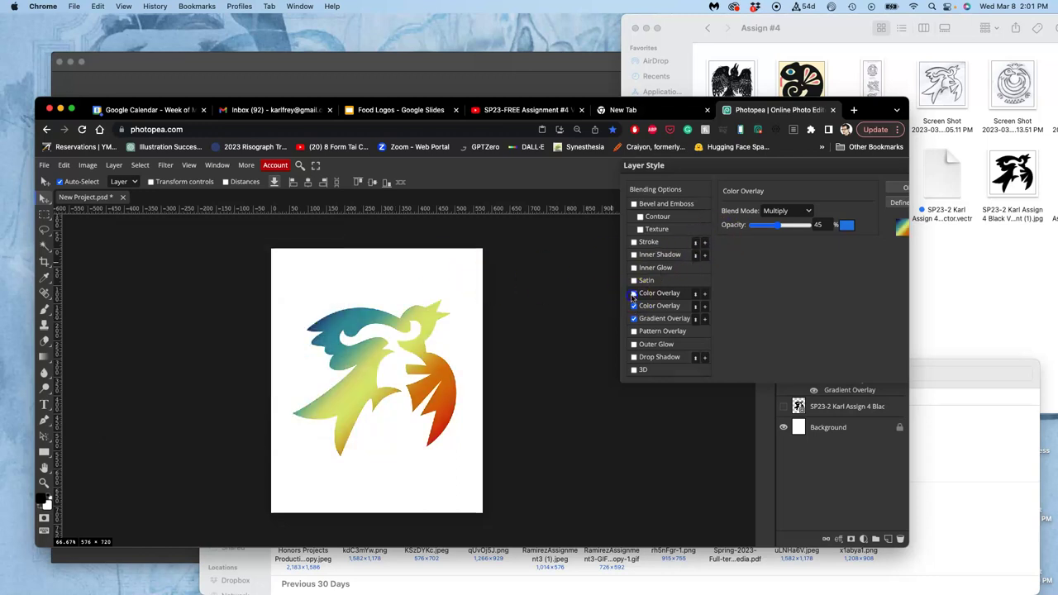
{"action": "left_click", "coordinate": [634, 294]}
{"action": "left_click", "coordinate": [634, 294]}
{"action": "left_click", "coordinate": [634, 293]}
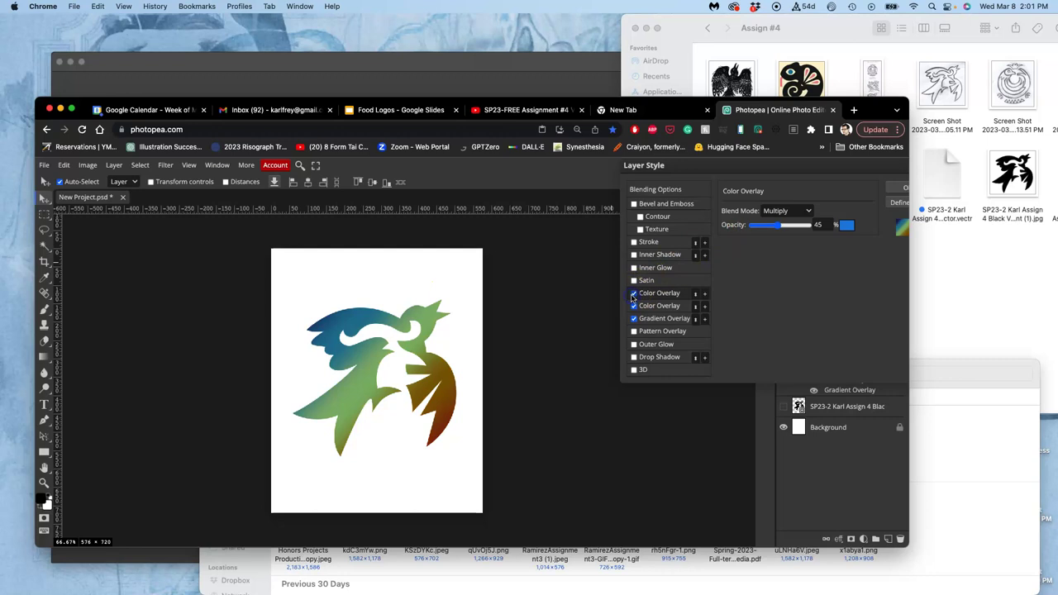
{"action": "left_click", "coordinate": [780, 211]}
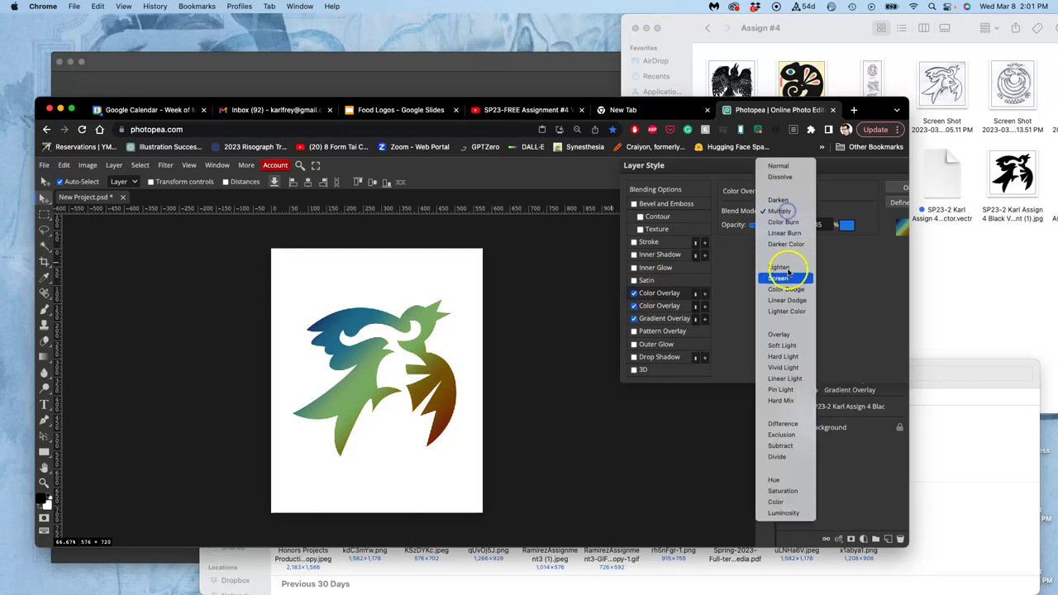
{"action": "left_click", "coordinate": [784, 349]}
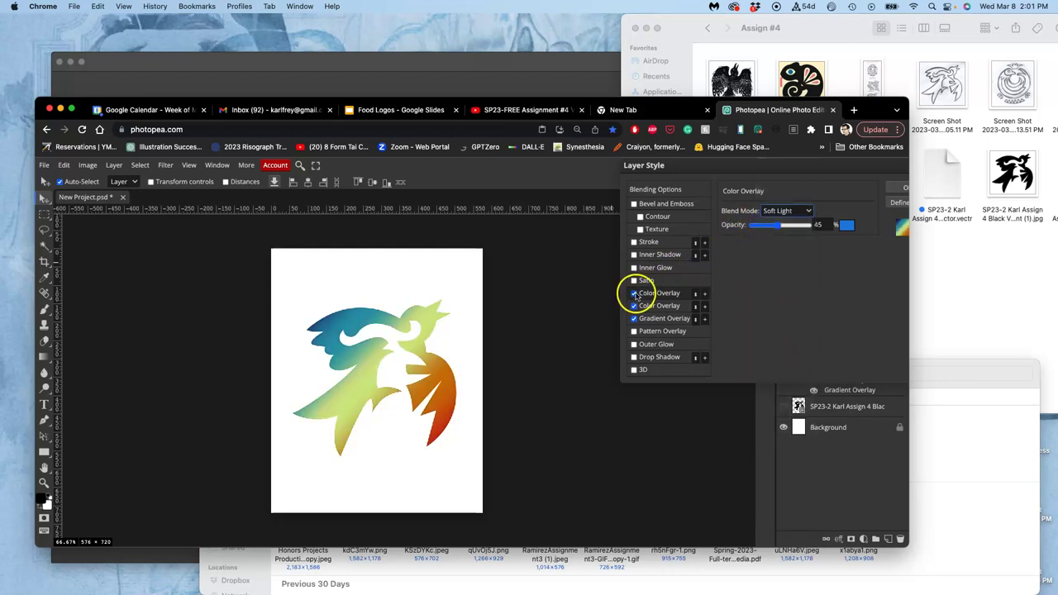
{"action": "left_click", "coordinate": [634, 294]}
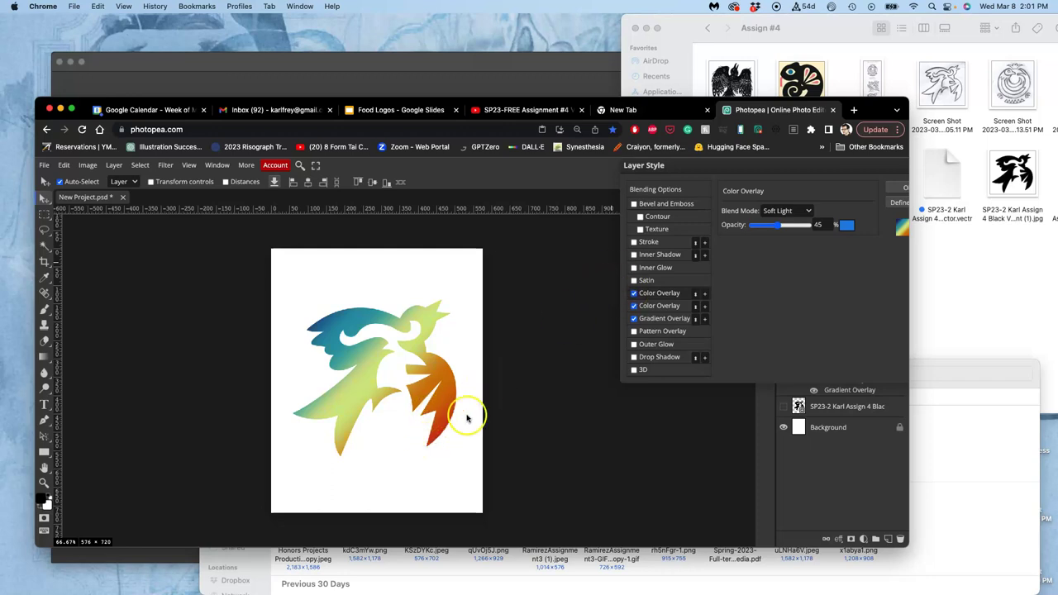
Step: Add a second Gradient Overlay to the bird using a purple-to-orange gradient preset
{"action": "left_click", "coordinate": [664, 305]}
{"action": "left_click", "coordinate": [674, 318]}
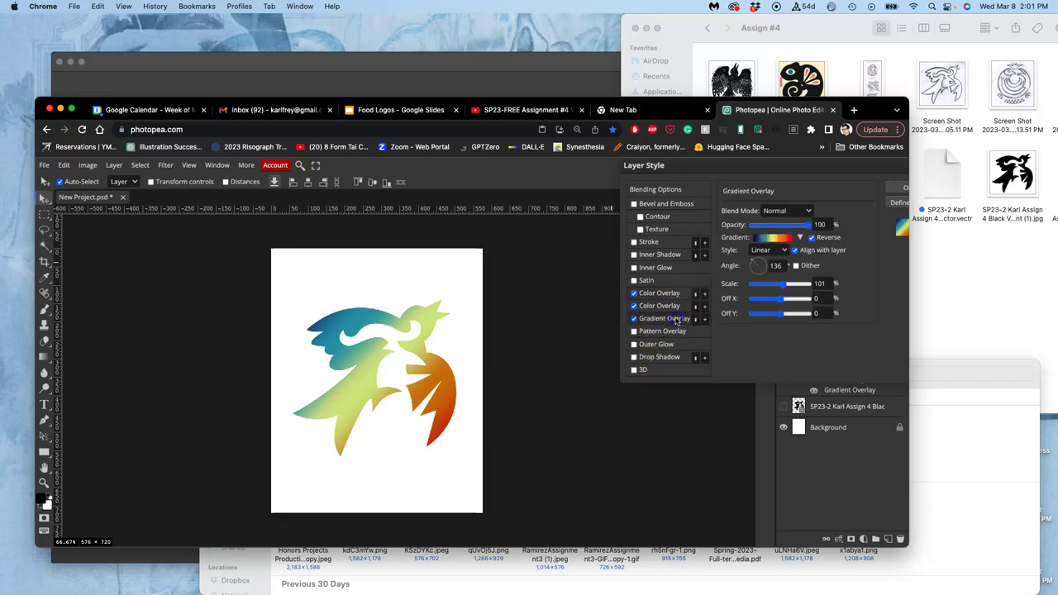
{"action": "left_click_drag", "start_coordinate": [783, 286], "coordinate": [782, 287]}
{"action": "left_click", "coordinate": [704, 319]}
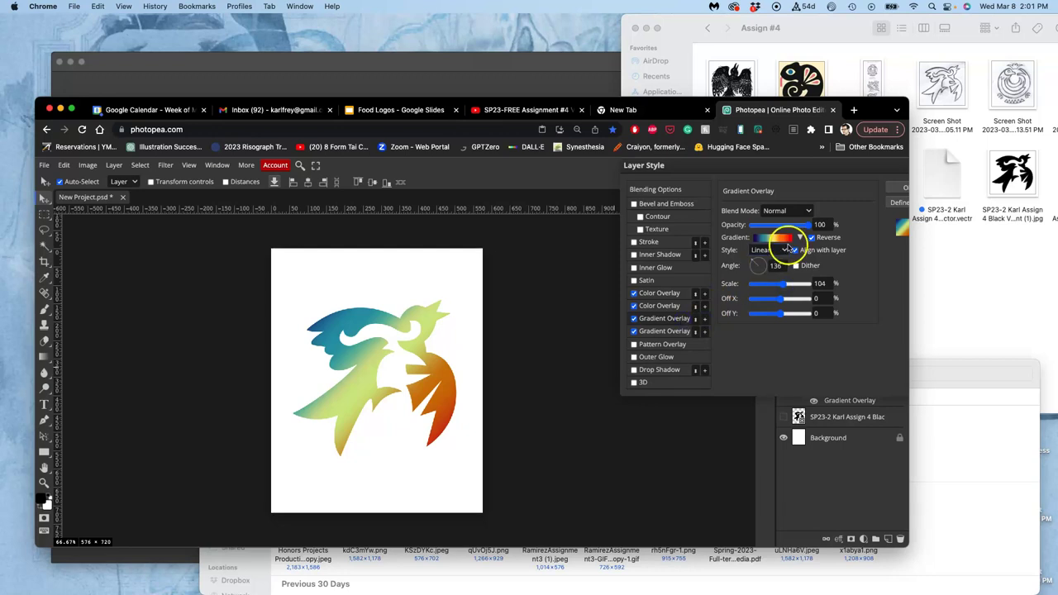
{"action": "left_click", "coordinate": [790, 238]}
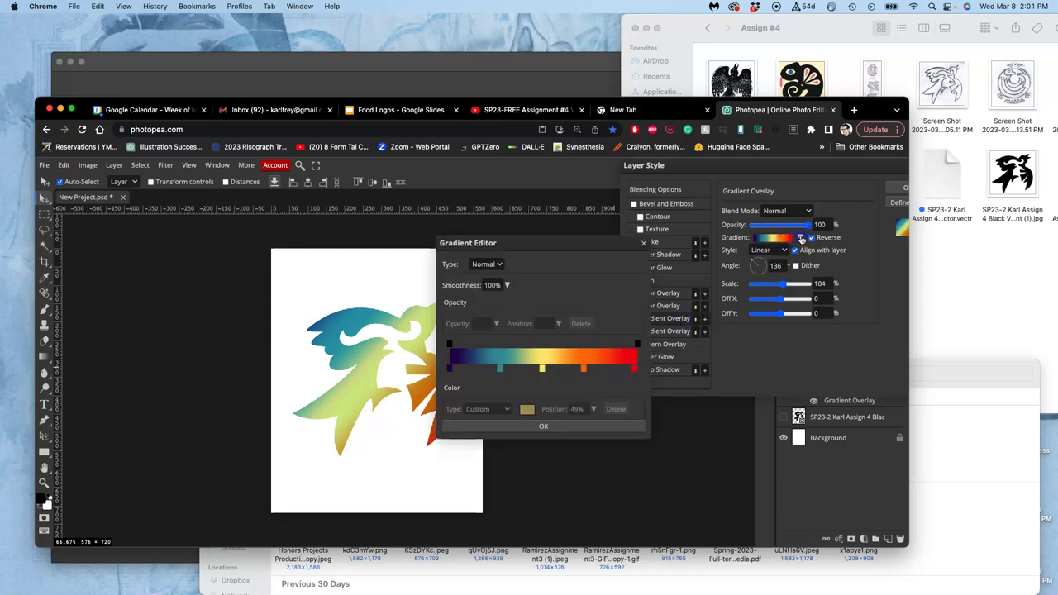
{"action": "left_click", "coordinate": [800, 238]}
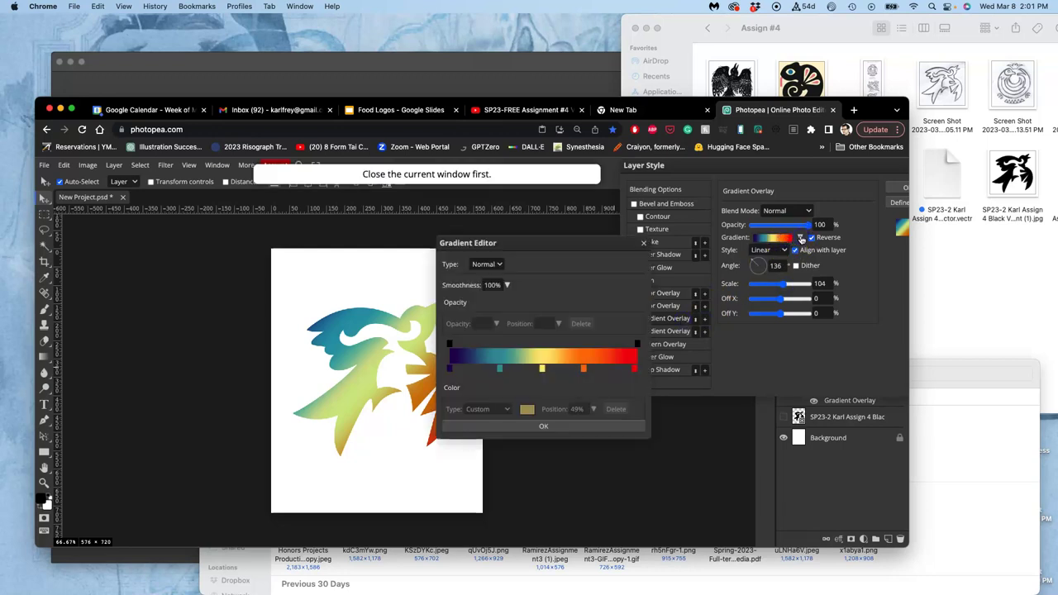
{"action": "left_click", "coordinate": [558, 427]}
{"action": "left_click", "coordinate": [801, 238]}
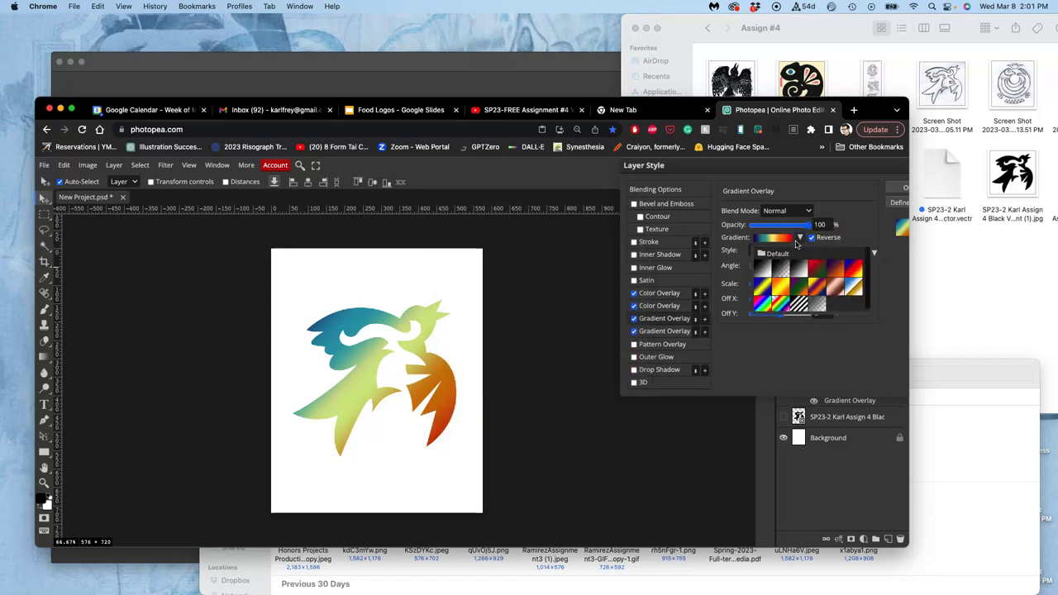
{"action": "left_click", "coordinate": [814, 273]}
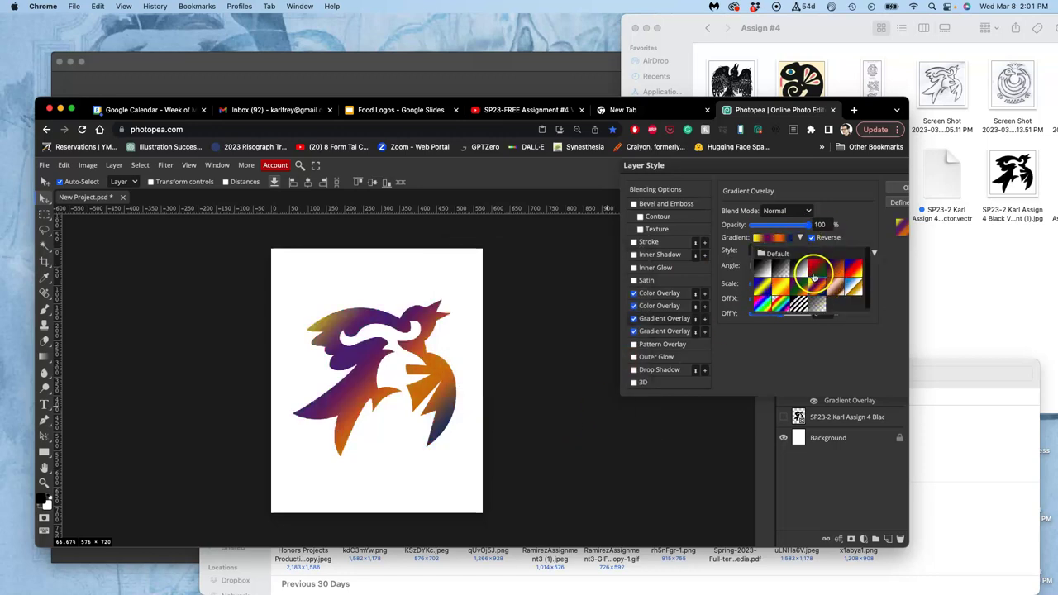
{"action": "left_click", "coordinate": [860, 223]}
Step: Set the new overlay's angle, fade it to 39% opacity and stretch it to 146% scale
{"action": "left_click", "coordinate": [778, 266]}
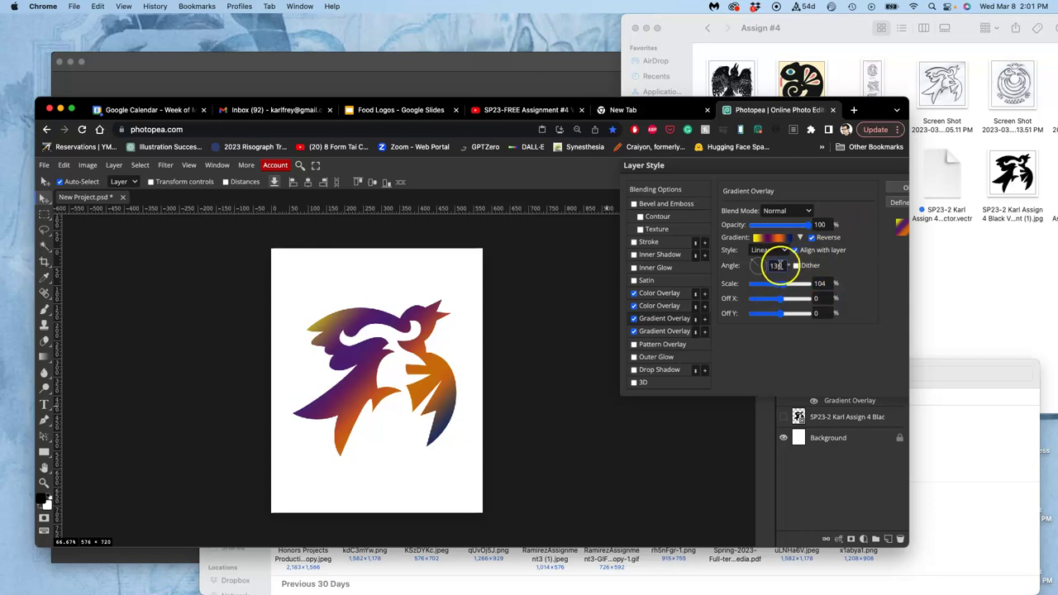
{"action": "type", "text": "34"}
{"action": "key", "text": "Return"}
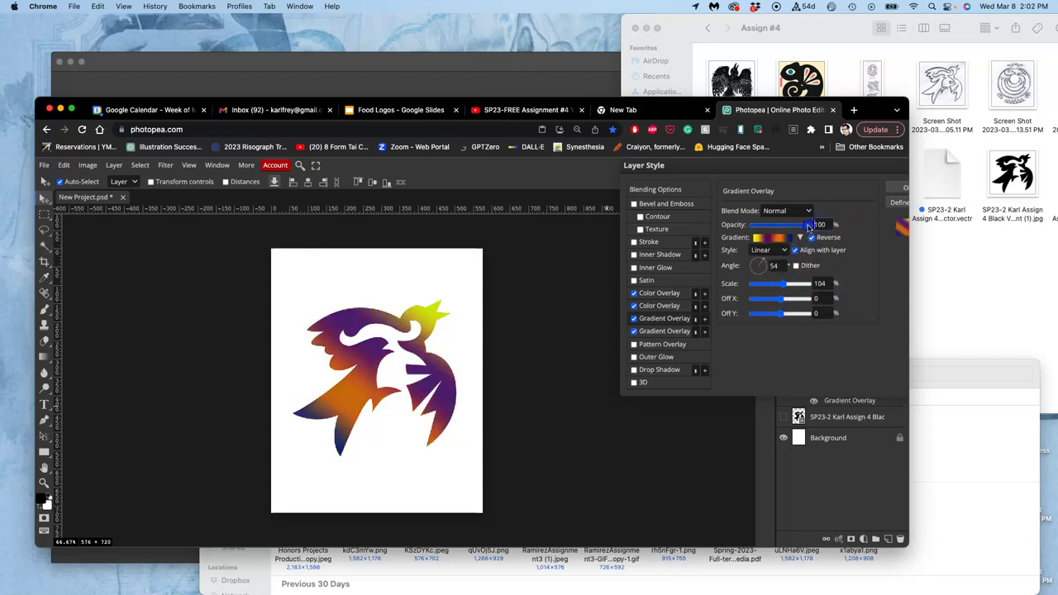
{"action": "left_click_drag", "start_coordinate": [808, 226], "coordinate": [777, 229]}
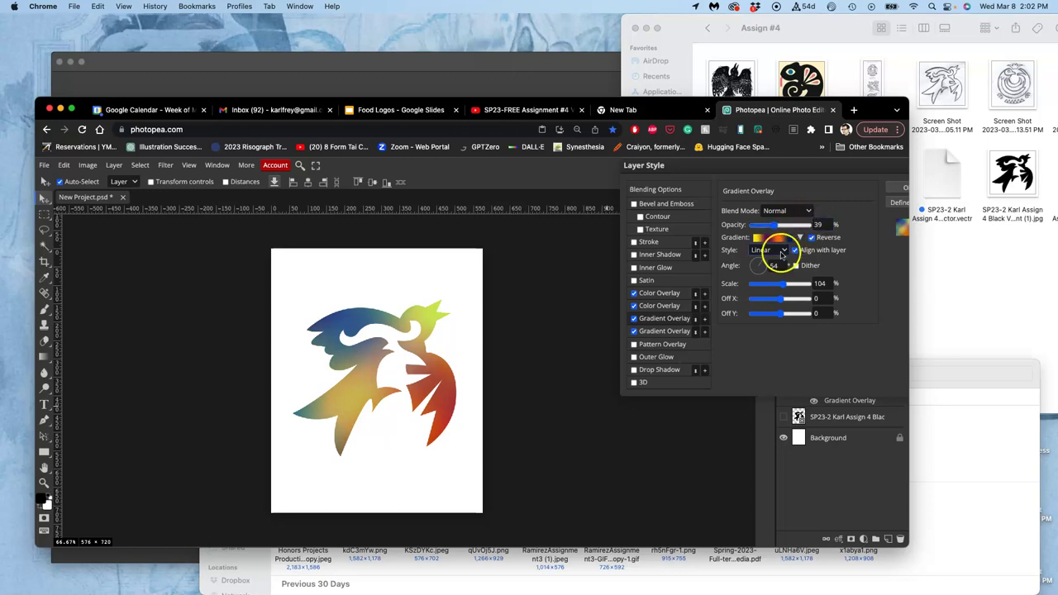
{"action": "mouse_move", "coordinate": [783, 283]}
{"action": "left_mouse_down"}
{"action": "mouse_move", "coordinate": [797, 285]}
{"action": "mouse_move", "coordinate": [757, 285]}
{"action": "mouse_move", "coordinate": [788, 283]}
{"action": "left_mouse_up"}
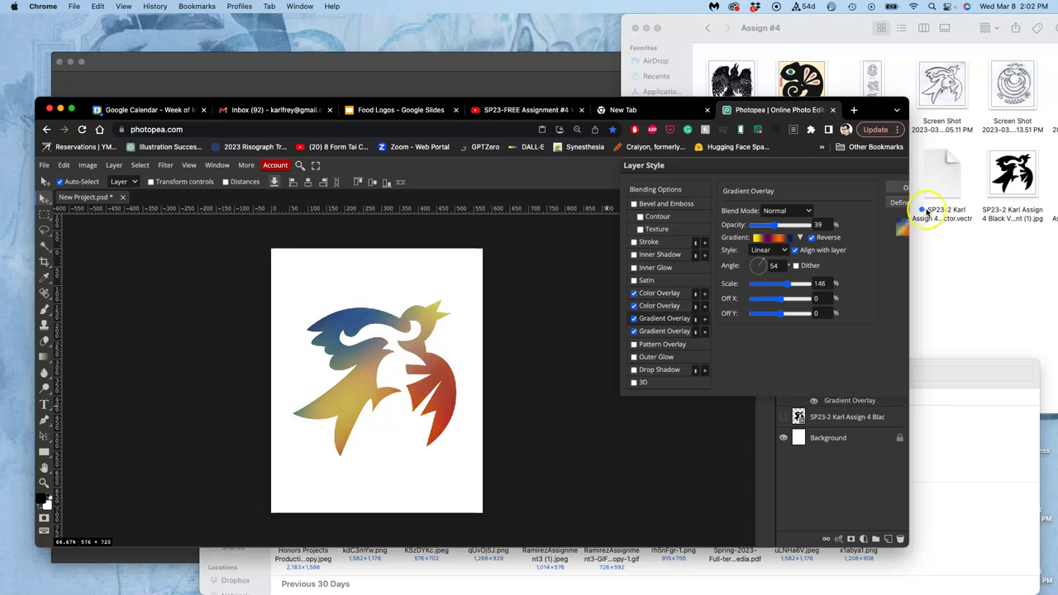
Step: In the Gradient Editor, change the dark blue right-end stop to white
{"action": "left_click", "coordinate": [777, 239]}
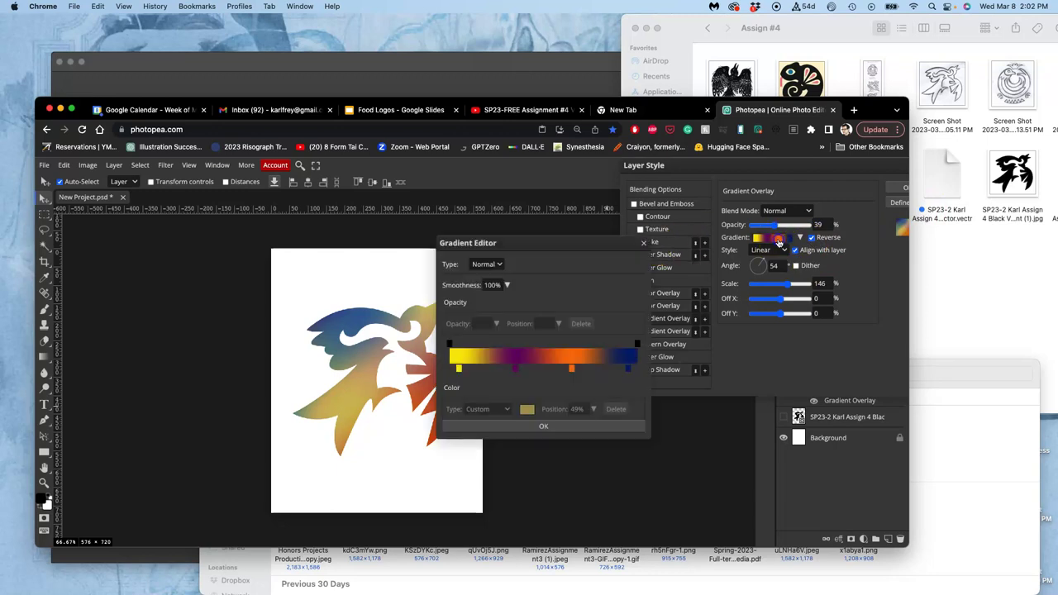
{"action": "left_click", "coordinate": [776, 238]}
{"action": "left_click", "coordinate": [627, 369]}
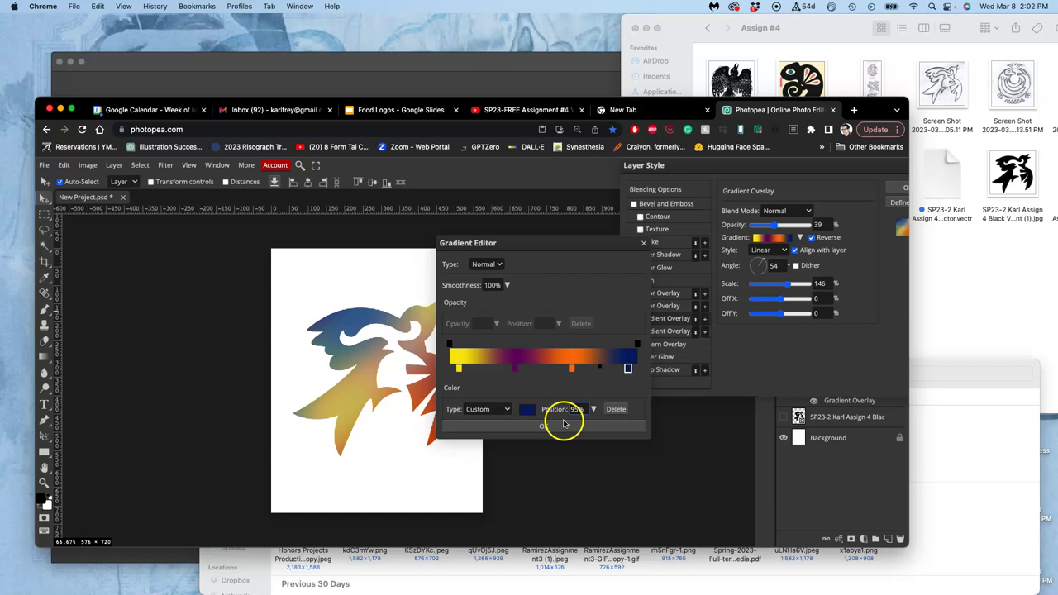
{"action": "double_click", "coordinate": [628, 370]}
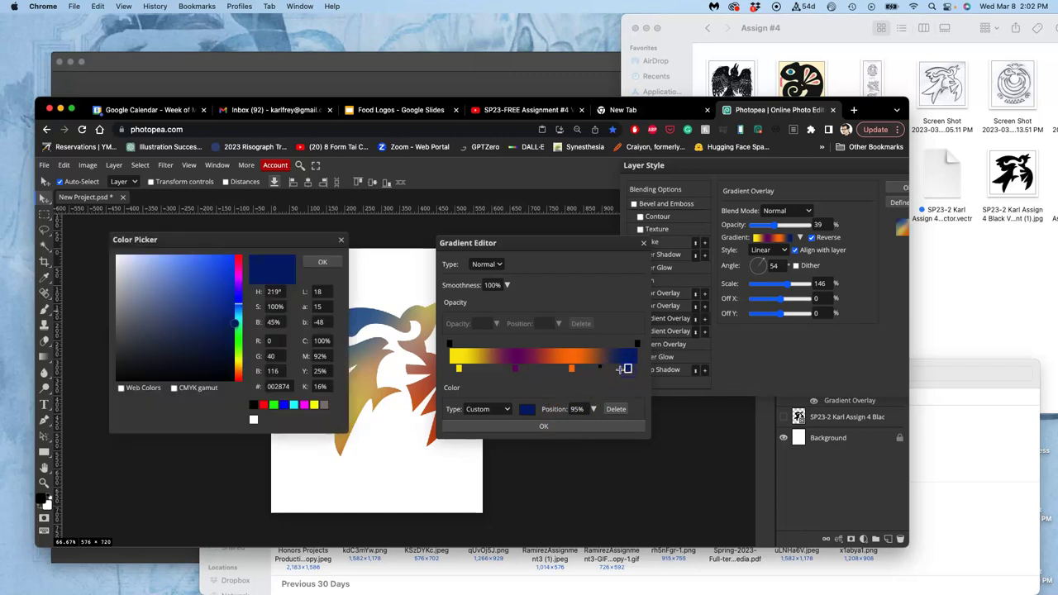
{"action": "left_click", "coordinate": [254, 423]}
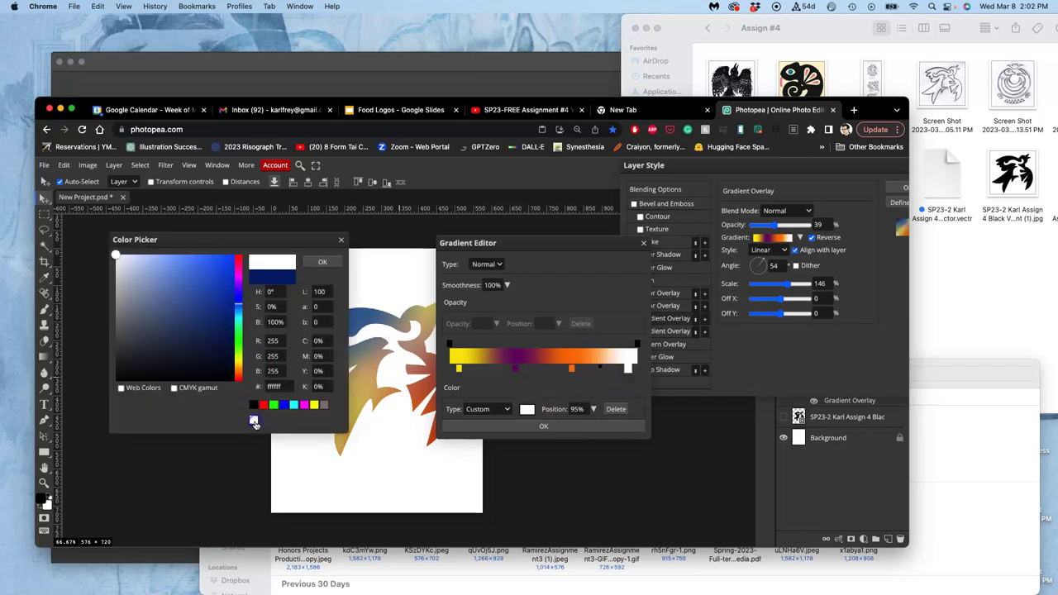
{"action": "left_click", "coordinate": [321, 263]}
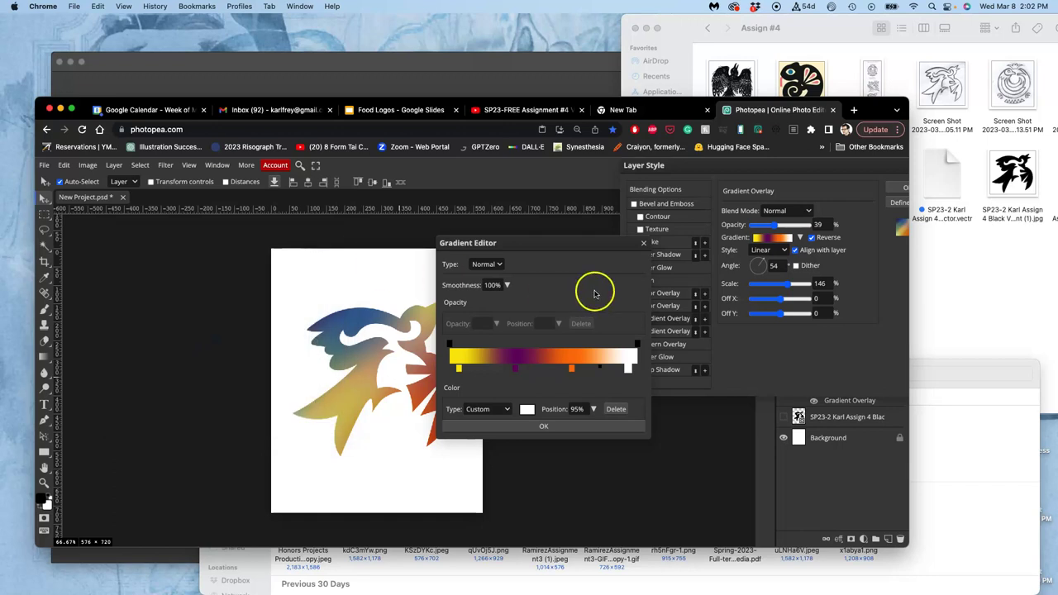
Step: Change the yellow left-end stop to white, after briefly trying black
{"action": "left_click", "coordinate": [459, 368]}
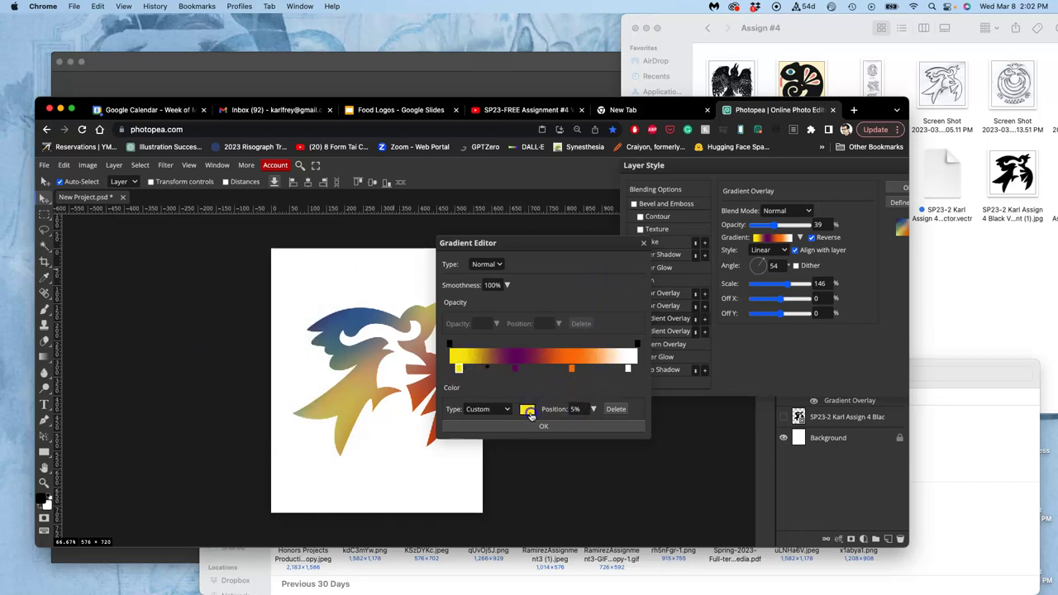
{"action": "left_click", "coordinate": [526, 410]}
{"action": "left_click", "coordinate": [253, 420]}
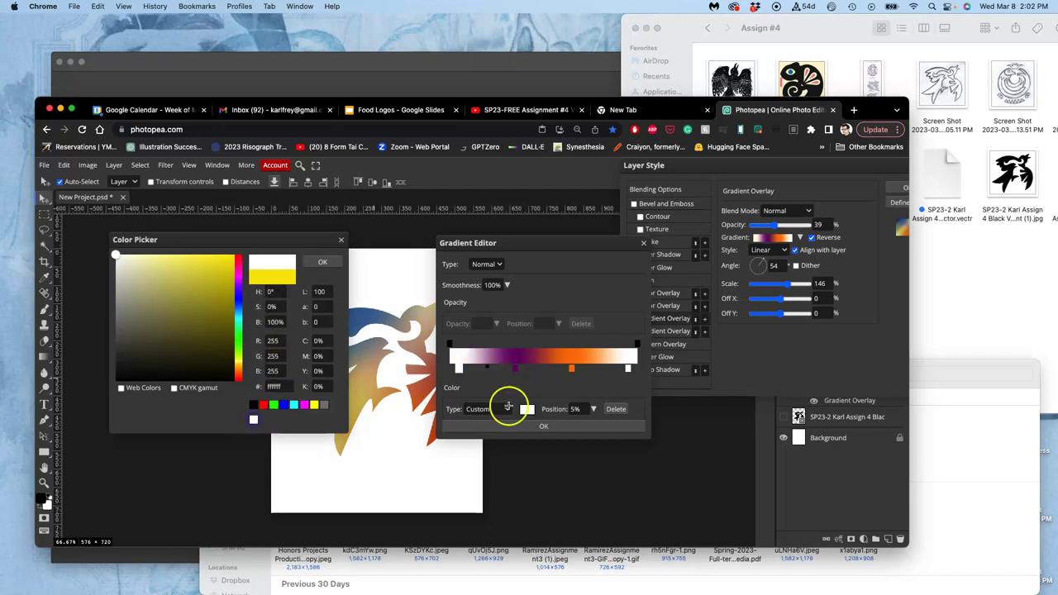
{"action": "left_click", "coordinate": [529, 427]}
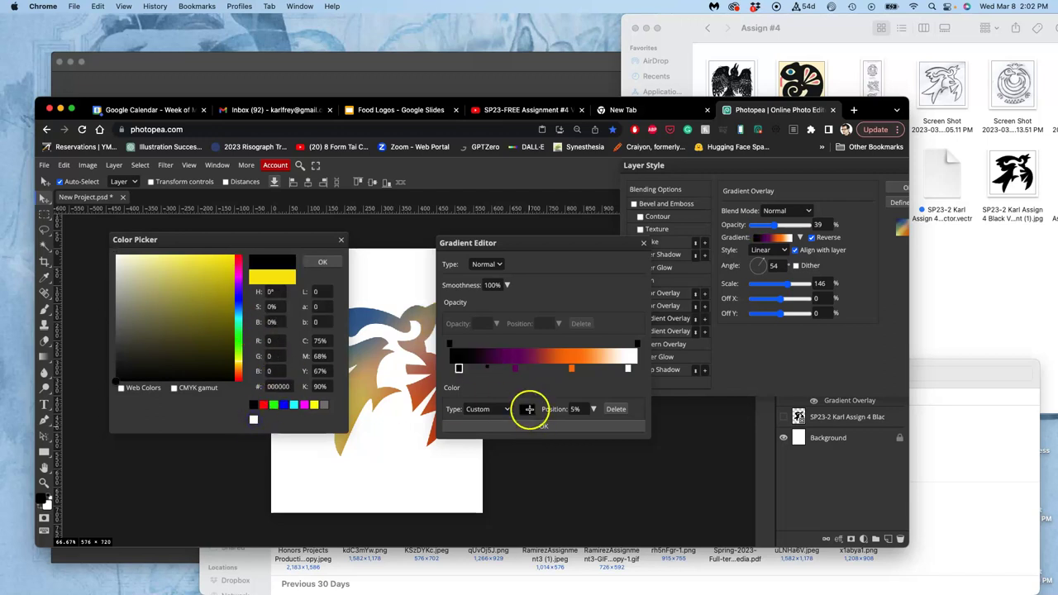
{"action": "left_click", "coordinate": [253, 420]}
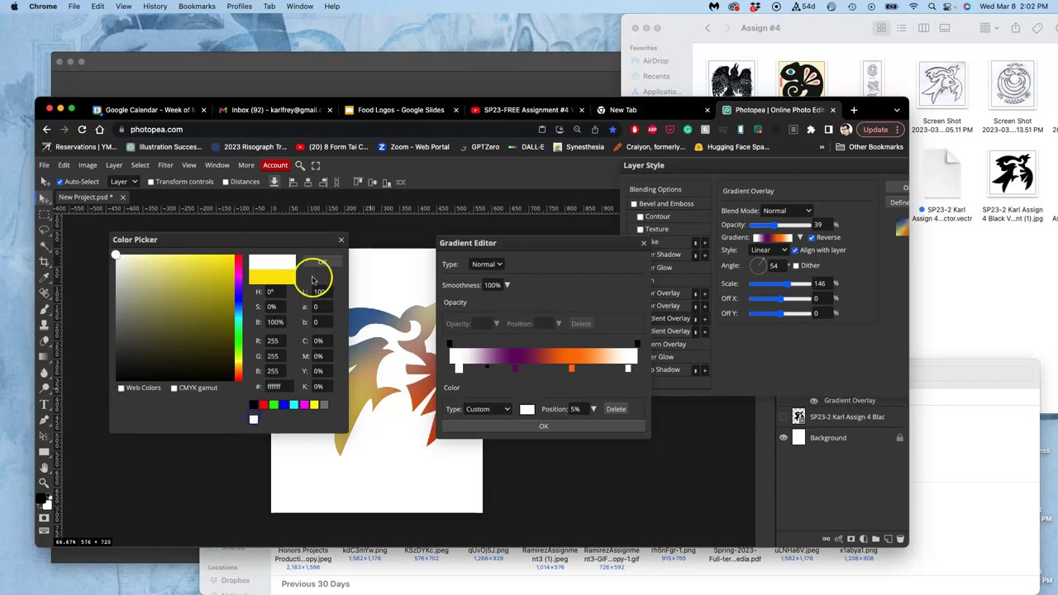
{"action": "left_click", "coordinate": [322, 263]}
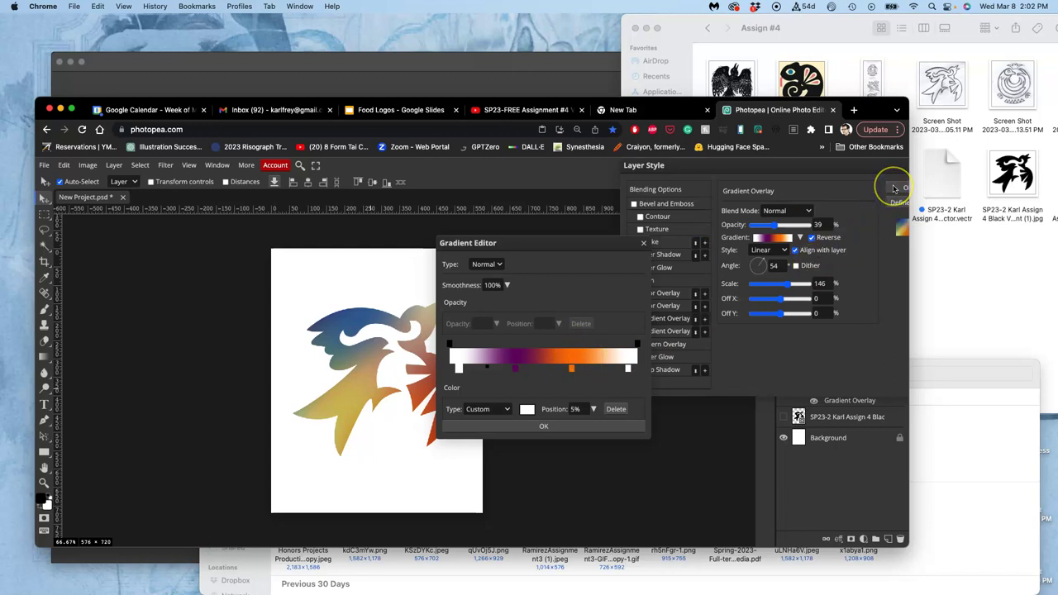
Step: Apply the edited gradient and set the overlay to 100% opacity and 75% scale
{"action": "left_click", "coordinate": [564, 426]}
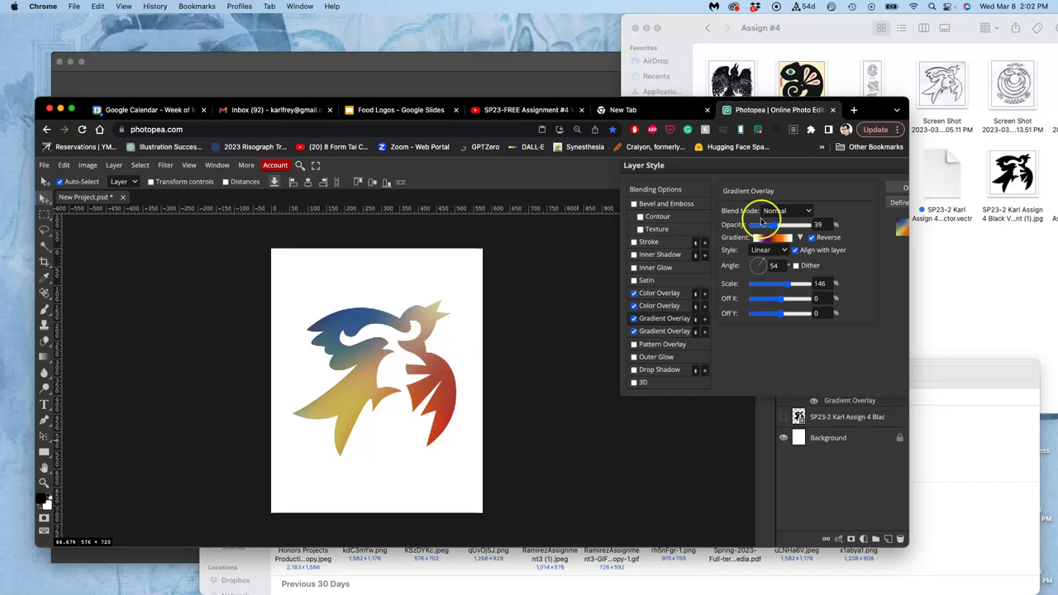
{"action": "left_click_drag", "start_coordinate": [776, 225], "coordinate": [825, 219]}
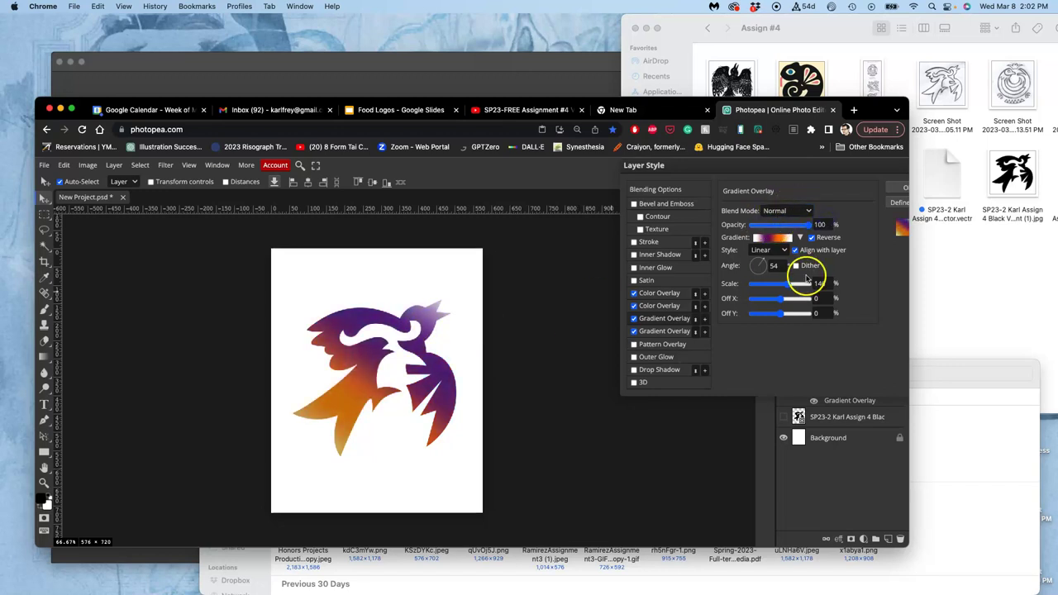
{"action": "left_click_drag", "start_coordinate": [806, 279], "coordinate": [780, 285]}
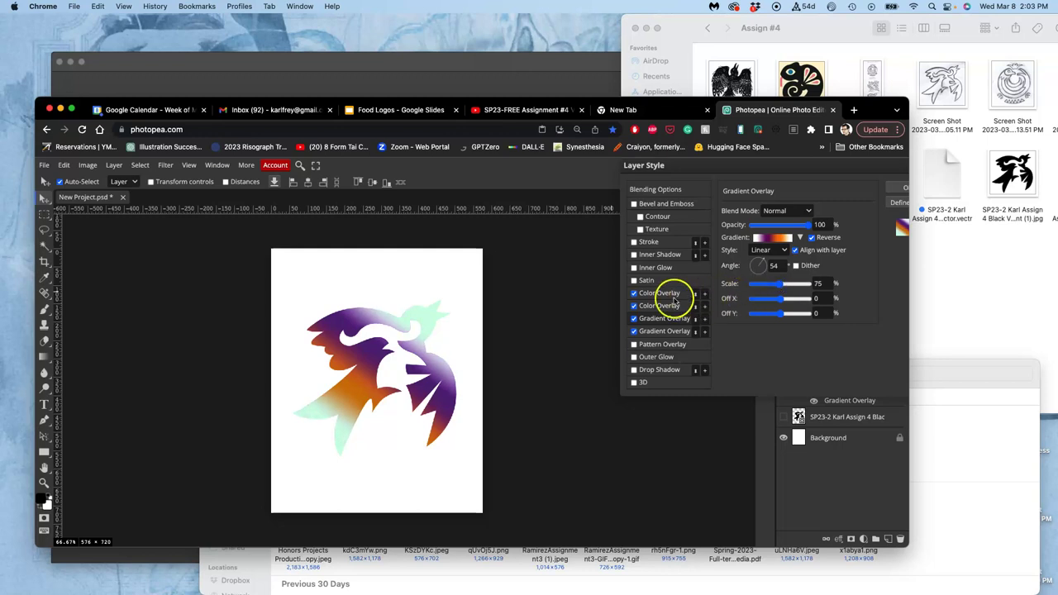
Step: Toggle both Color Overlays off to compare, then switch them back on
{"action": "left_click", "coordinate": [634, 295]}
{"action": "left_click", "coordinate": [634, 307]}
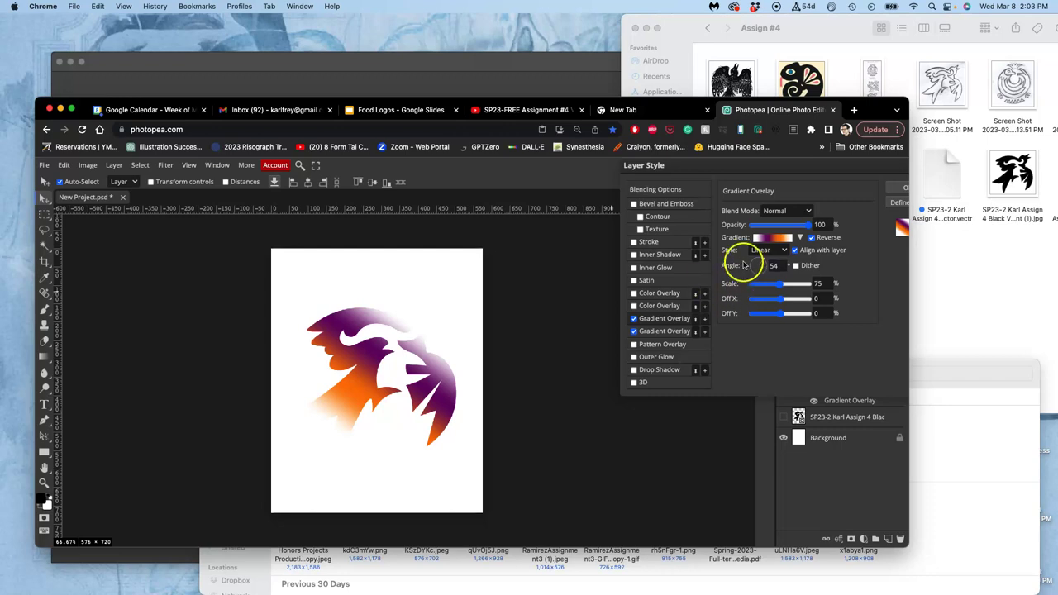
{"action": "left_click", "coordinate": [634, 306]}
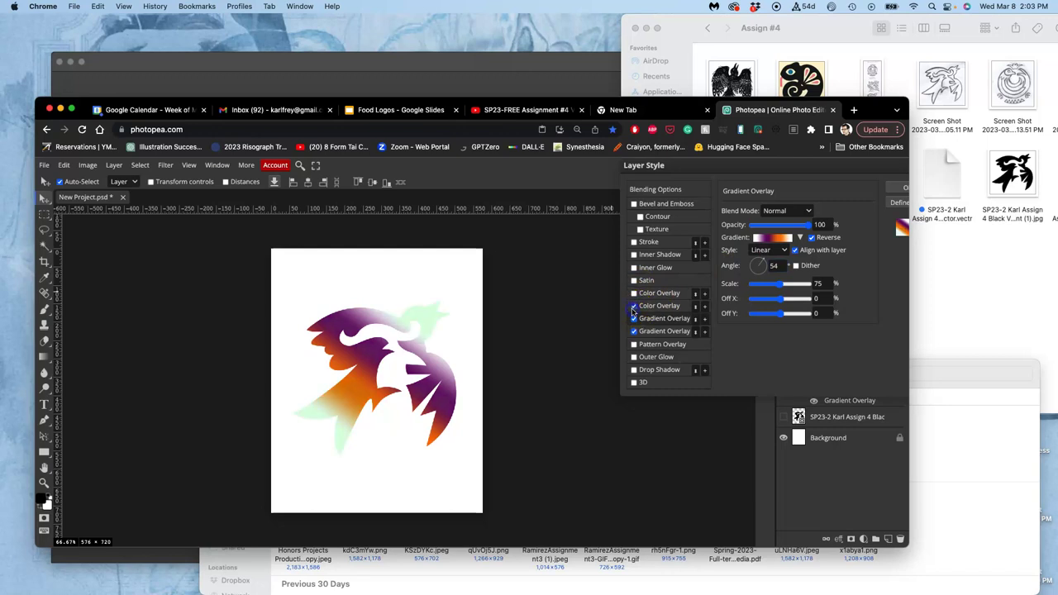
{"action": "left_click", "coordinate": [635, 295]}
Step: Compare Screen, Soft Light and Dissolve blending on the gradient overlay, settling on Pin Light
{"action": "left_click", "coordinate": [783, 211]}
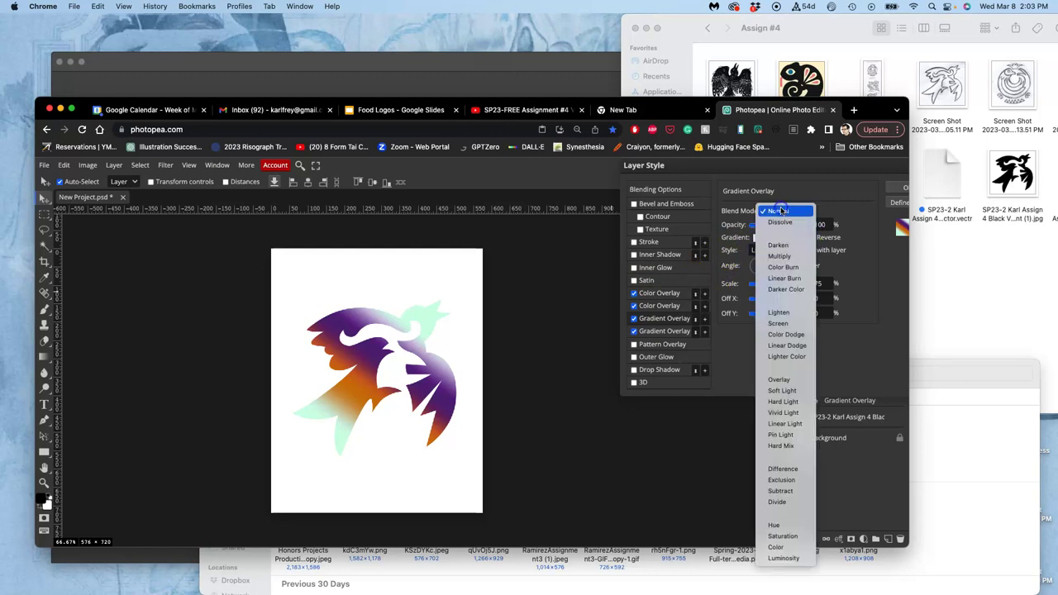
{"action": "left_click", "coordinate": [777, 323]}
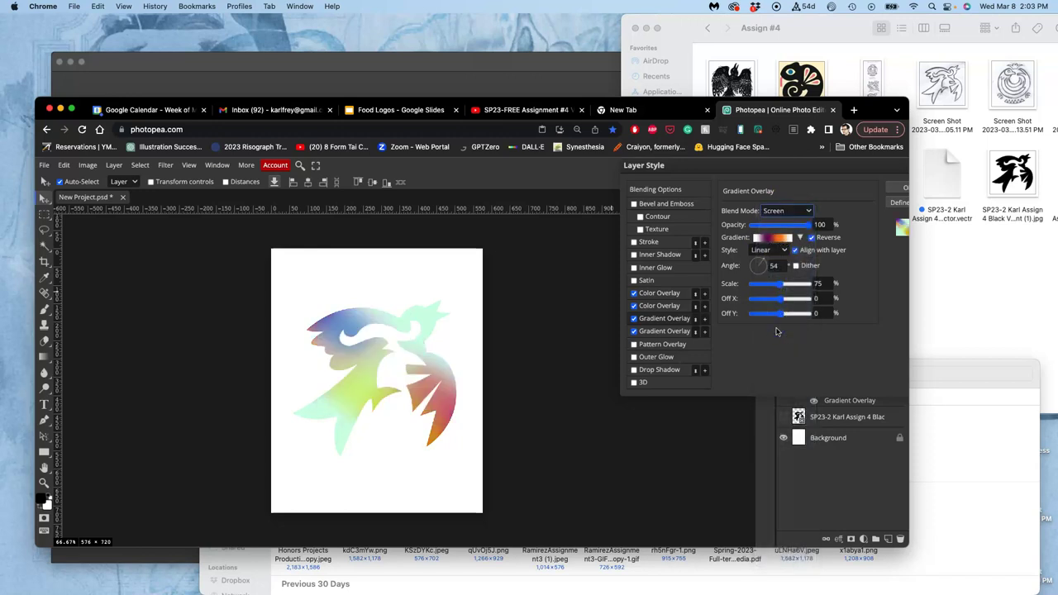
{"action": "left_click", "coordinate": [786, 211]}
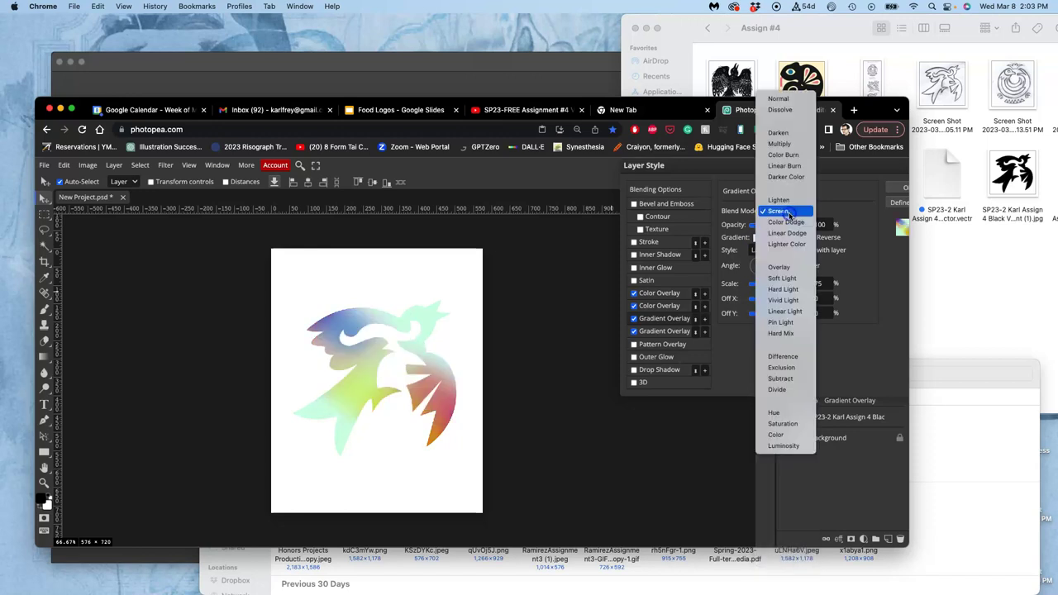
{"action": "left_click", "coordinate": [779, 323]}
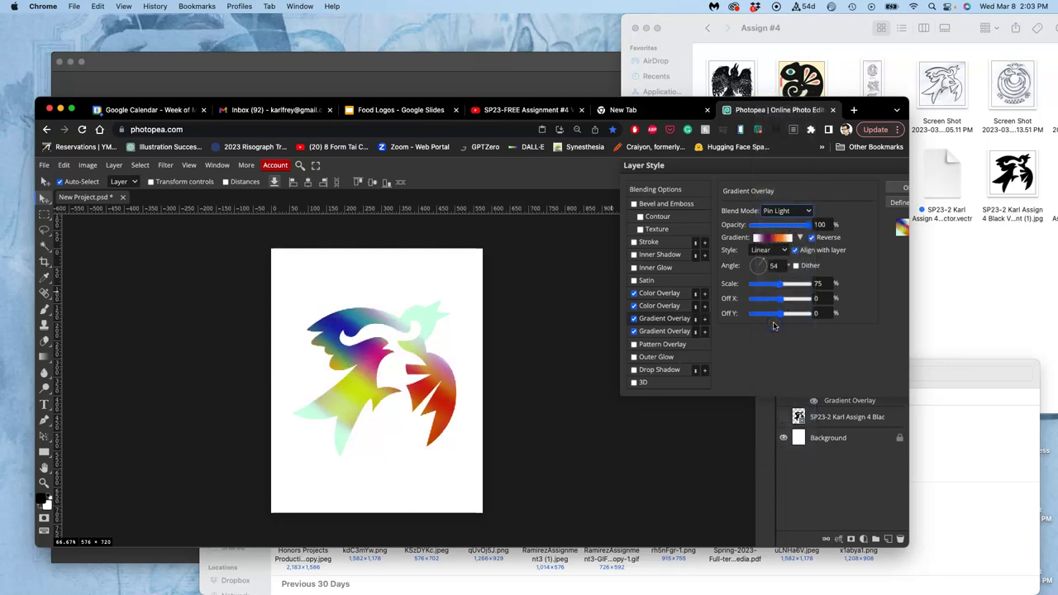
{"action": "left_click", "coordinate": [785, 213]}
{"action": "left_click", "coordinate": [784, 169]}
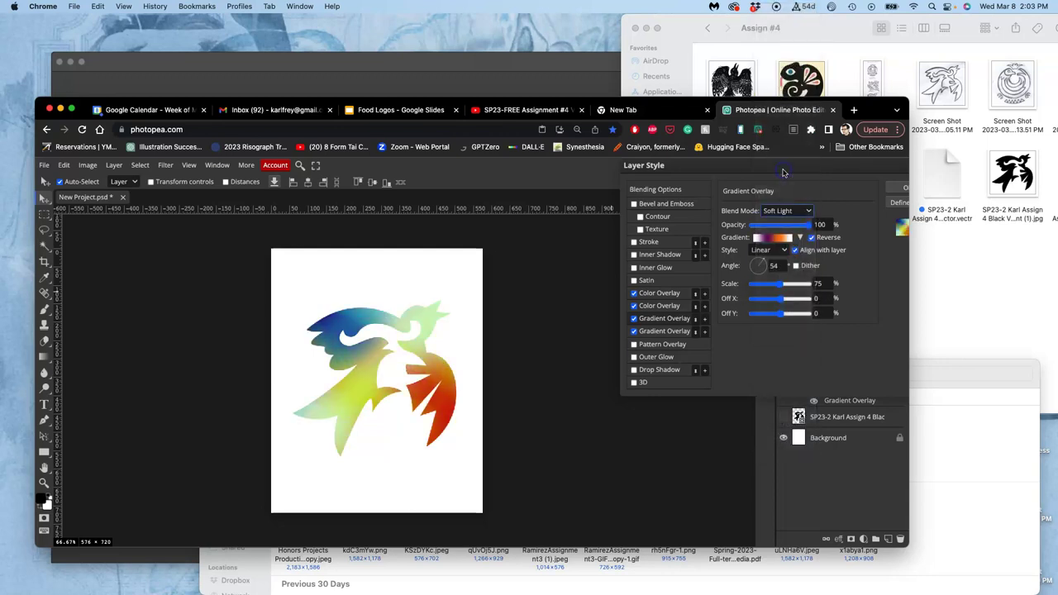
{"action": "left_click", "coordinate": [777, 213]}
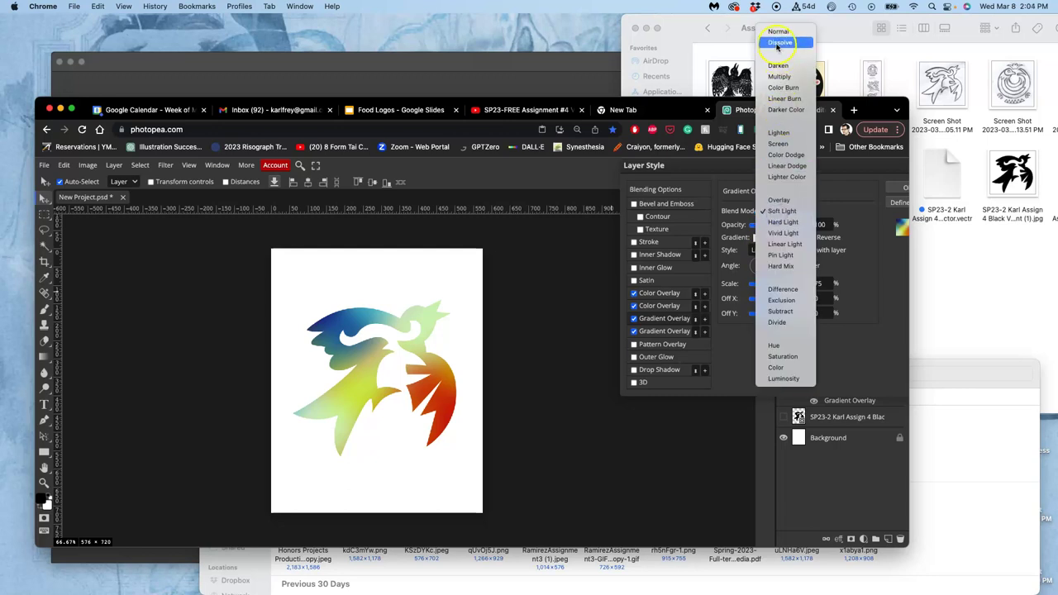
{"action": "left_click", "coordinate": [778, 45]}
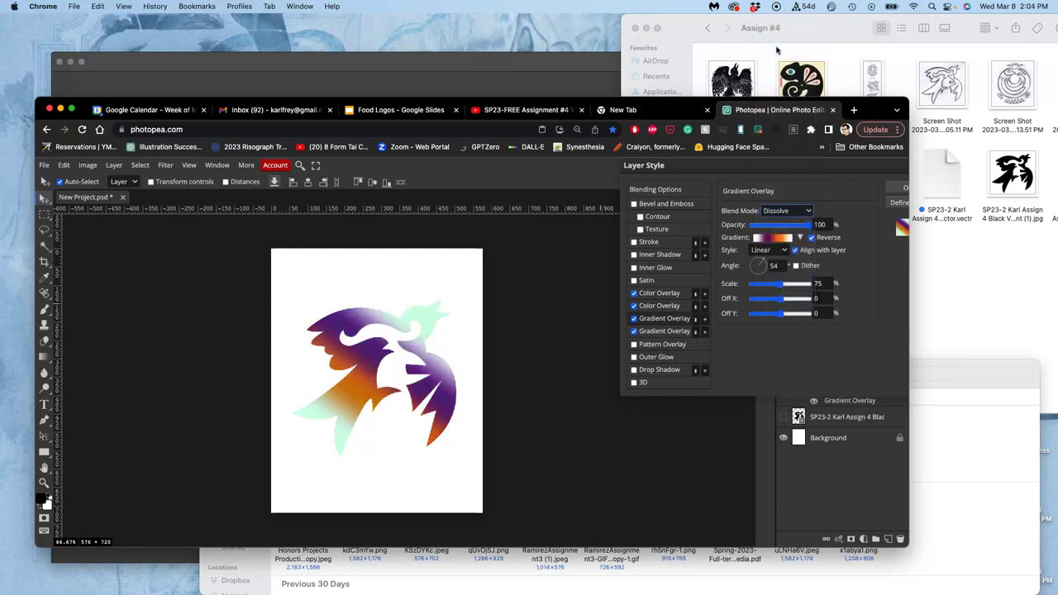
{"action": "left_click", "coordinate": [777, 212]}
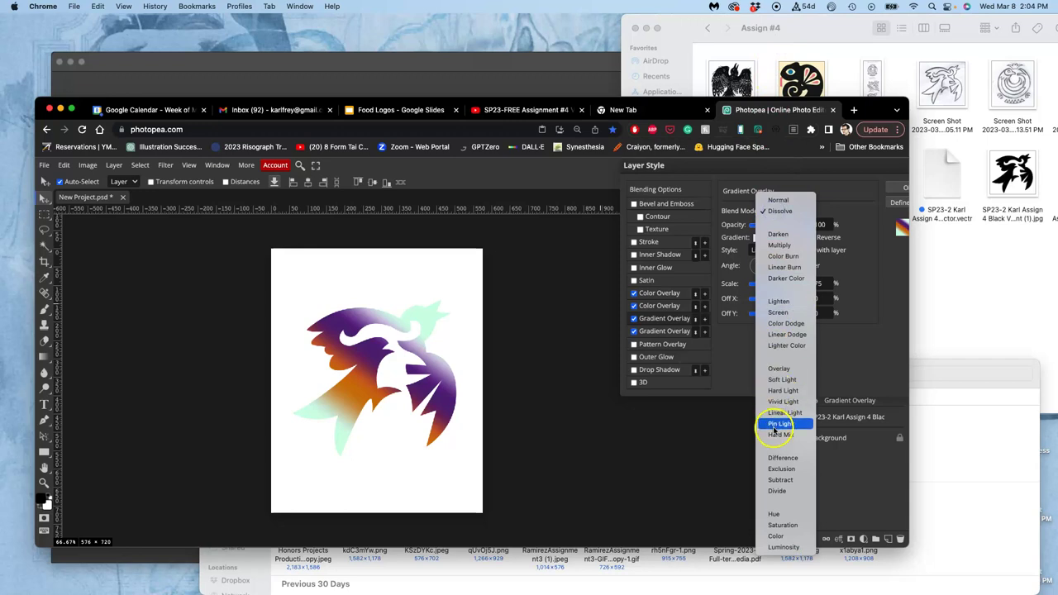
{"action": "left_click", "coordinate": [777, 424]}
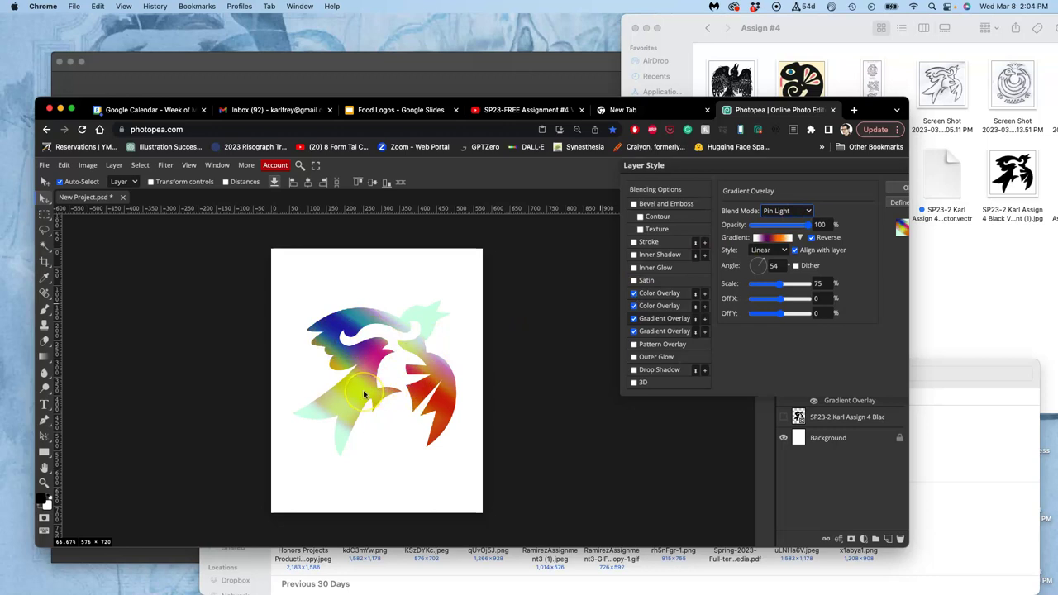
Step: Inspect the colours up close, then set the second gradient overlay to 115% scale and 33% opacity
{"action": "key", "text": "super+equal"}
{"action": "key", "text": "super+equal"}
{"action": "scroll", "coordinate": [364, 395], "scroll_direction": "up", "scroll_amount": 5}
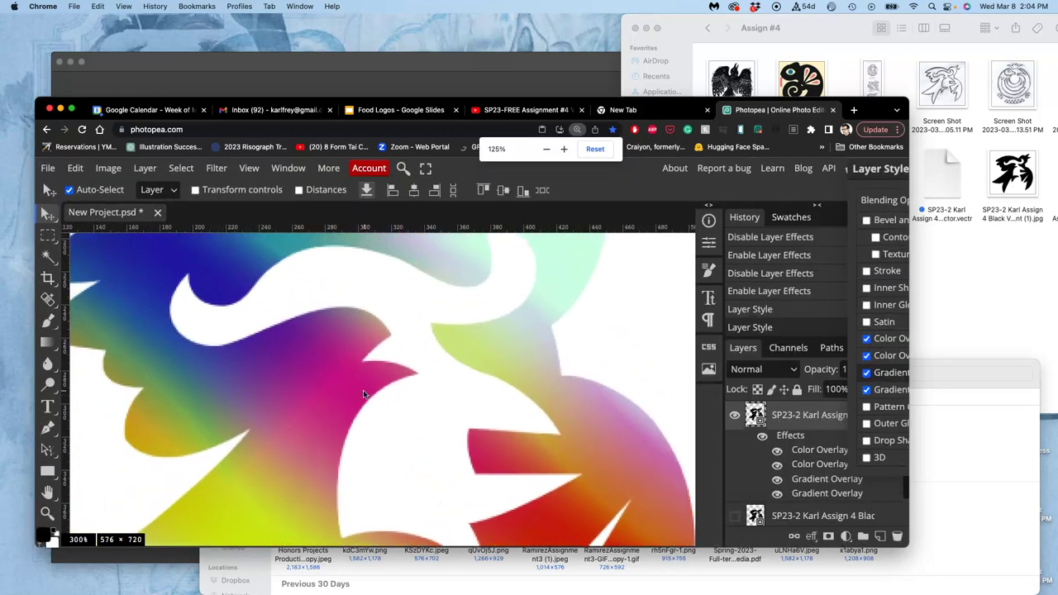
{"action": "scroll", "coordinate": [364, 395], "scroll_direction": "down", "scroll_amount": 3}
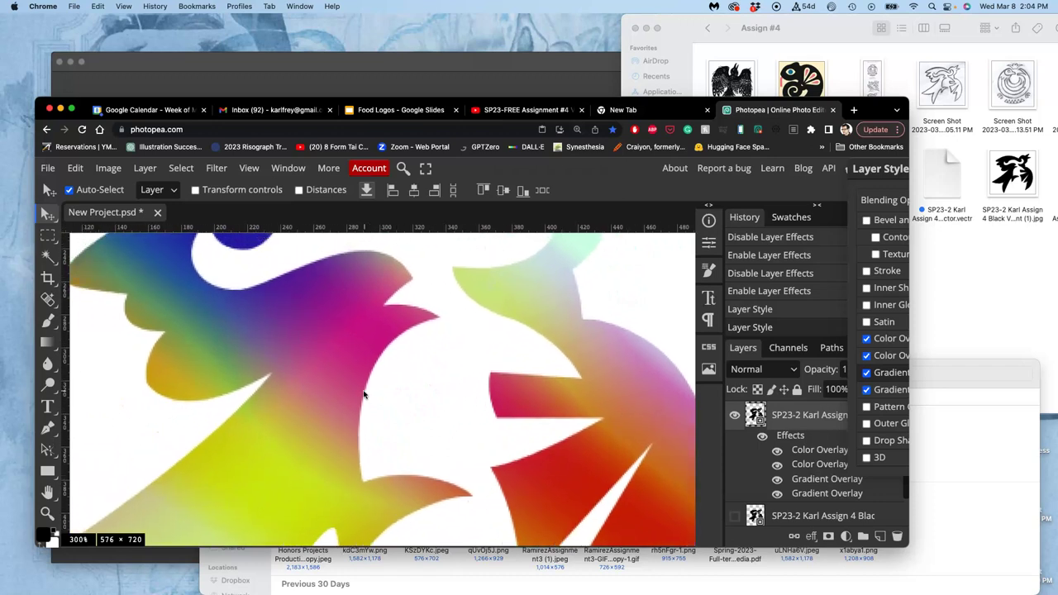
{"action": "scroll", "coordinate": [364, 395], "scroll_direction": "right", "scroll_amount": 2}
{"action": "key", "text": "super+minus"}
{"action": "key", "text": "super+minus"}
{"action": "key", "text": "super+minus"}
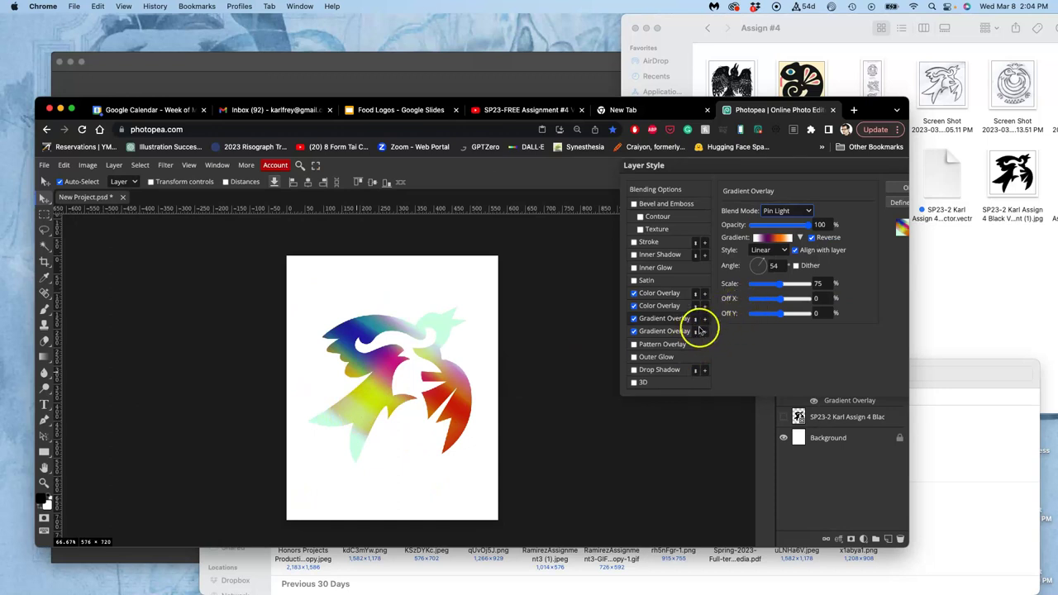
{"action": "left_click_drag", "start_coordinate": [782, 287], "coordinate": [786, 286]}
{"action": "left_click_drag", "start_coordinate": [808, 224], "coordinate": [770, 228]}
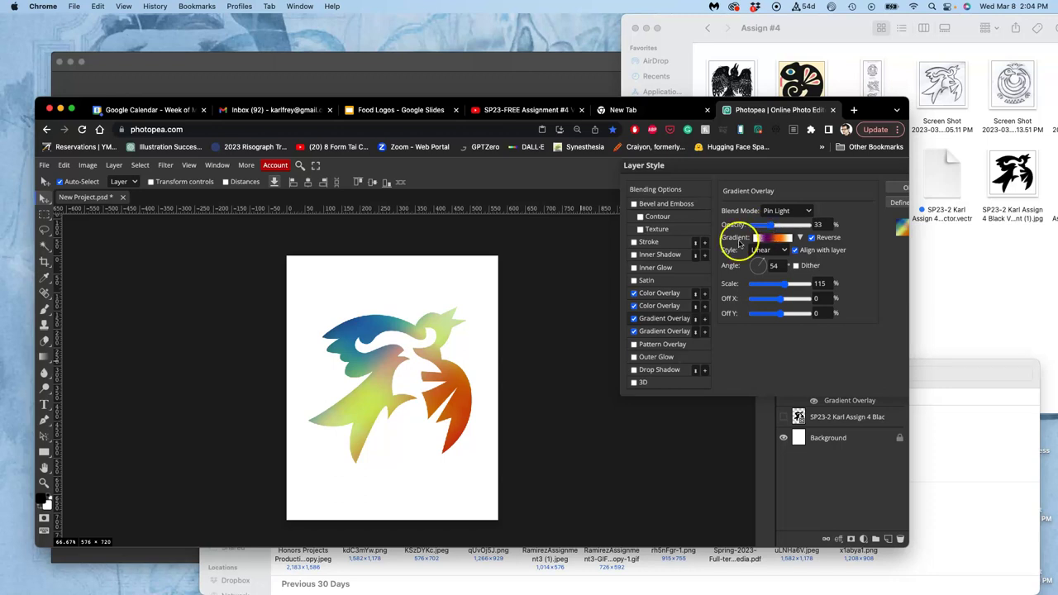
Step: Compare with the first Gradient Overlay off, and try then remove a Satin effect
{"action": "left_click", "coordinate": [635, 321]}
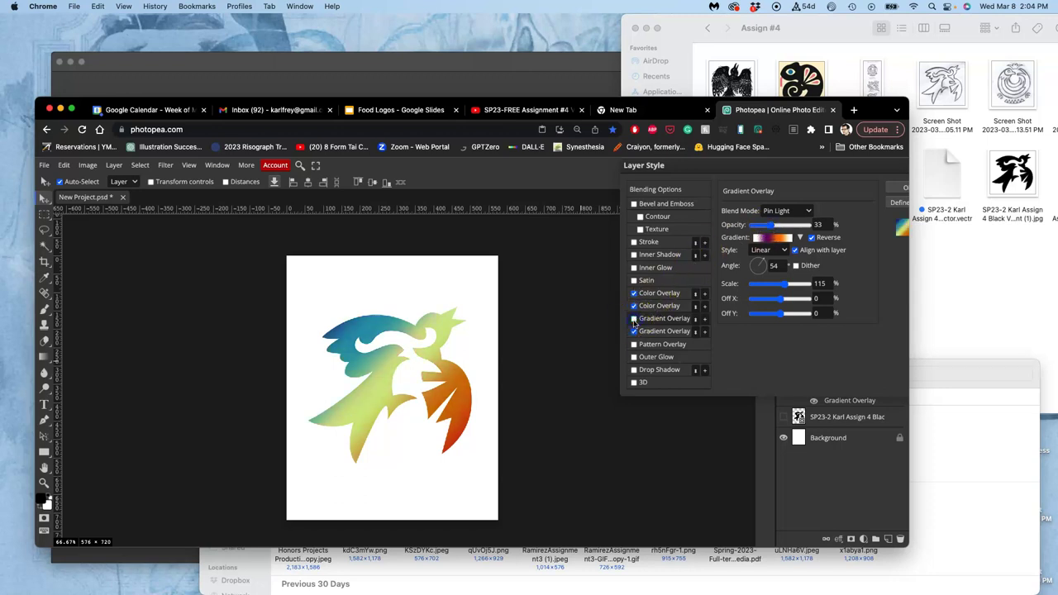
{"action": "left_click", "coordinate": [634, 320]}
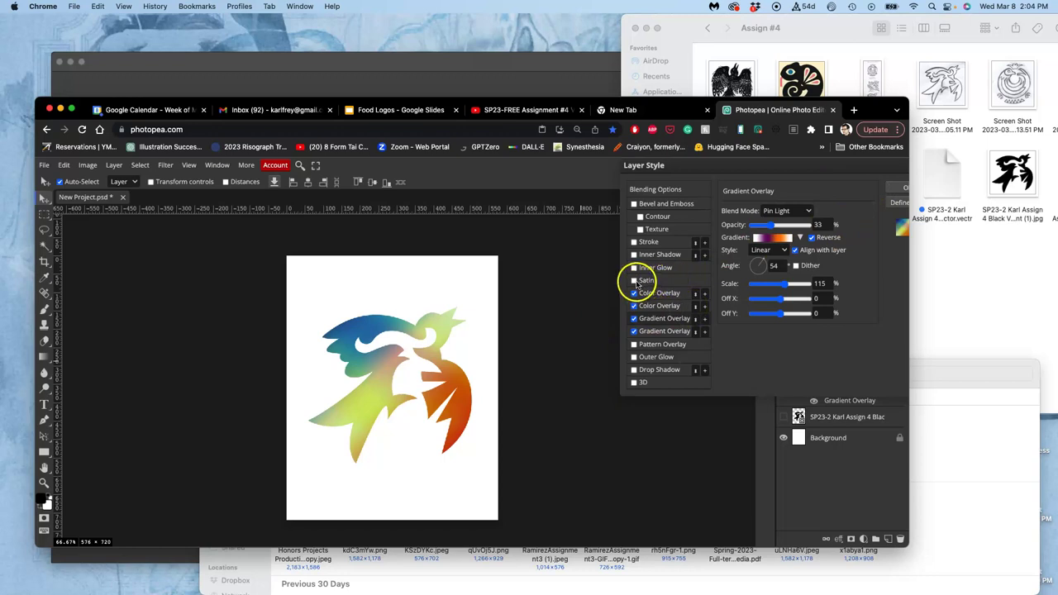
{"action": "left_click", "coordinate": [635, 281]}
{"action": "left_click", "coordinate": [634, 281]}
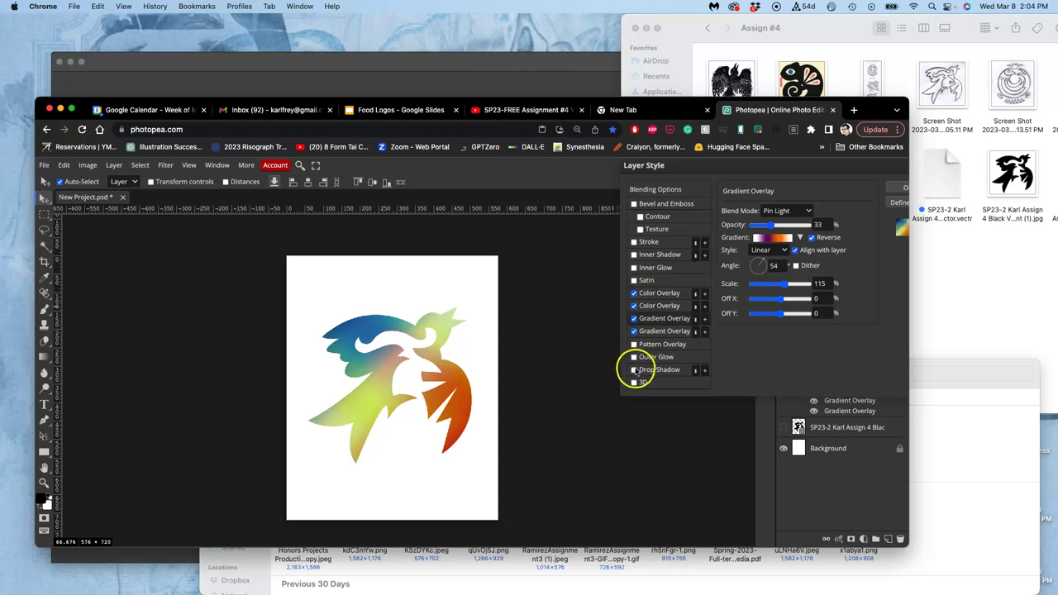
Step: Add a Multiply drop shadow with 21% opacity, 11 px distance and 14 px size
{"action": "left_click", "coordinate": [634, 370]}
{"action": "left_click", "coordinate": [655, 372]}
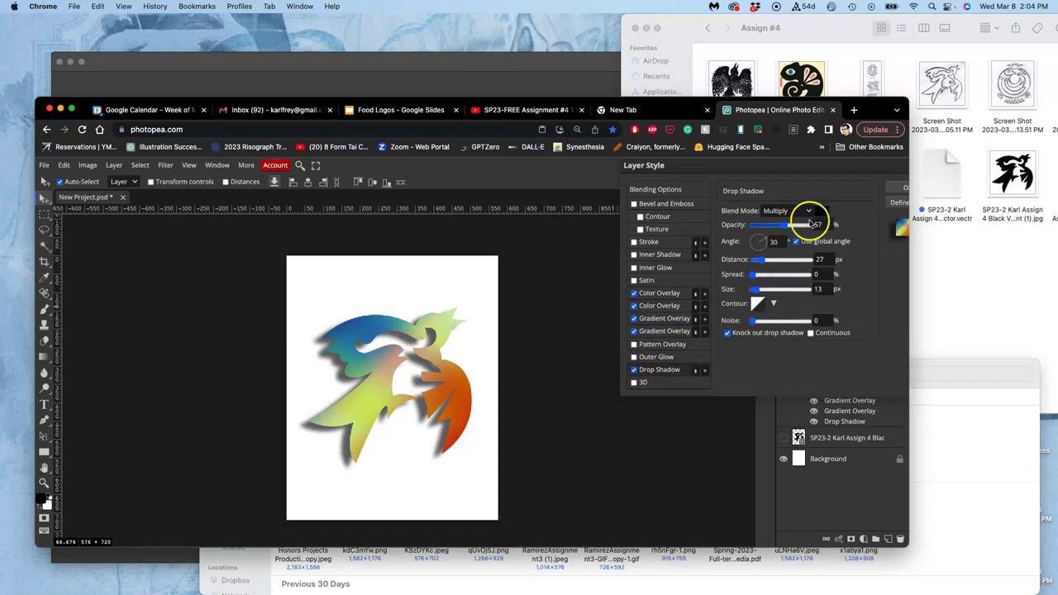
{"action": "left_click_drag", "start_coordinate": [787, 225], "coordinate": [762, 230]}
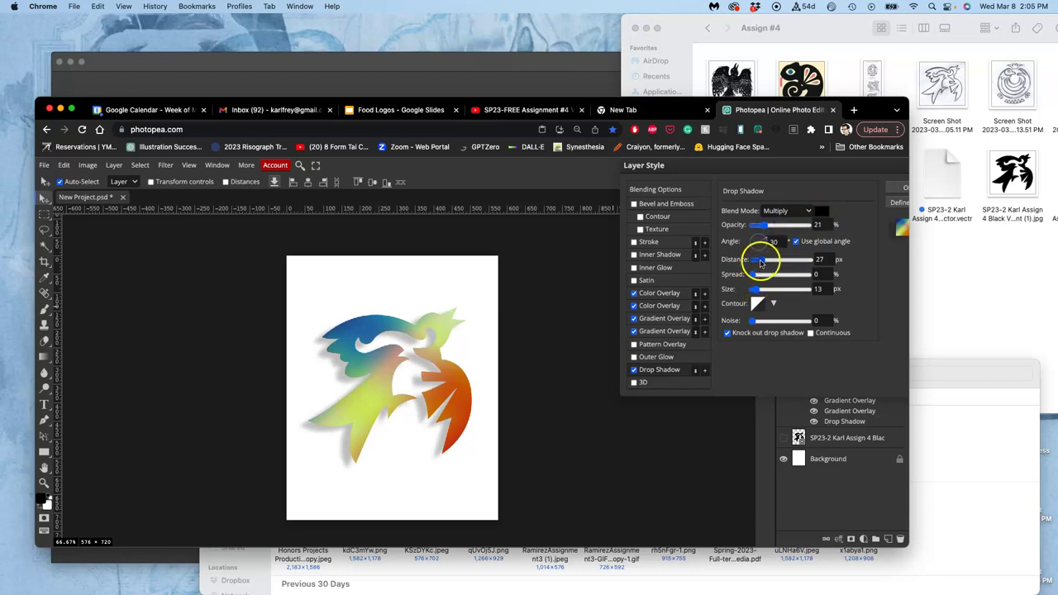
{"action": "left_click_drag", "start_coordinate": [761, 261], "coordinate": [758, 262]}
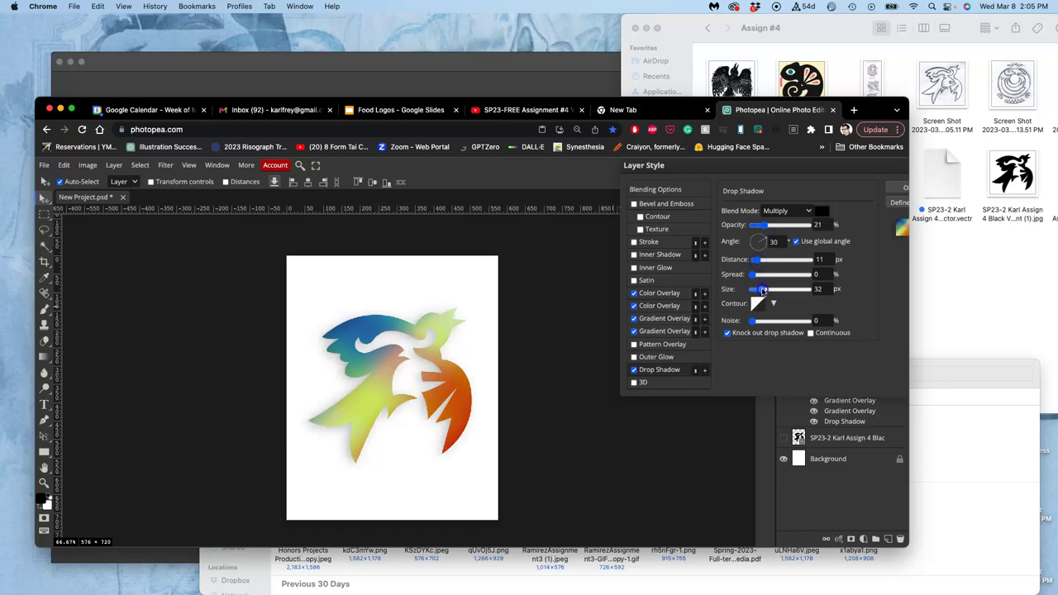
{"action": "left_click_drag", "start_coordinate": [763, 290], "coordinate": [751, 294]}
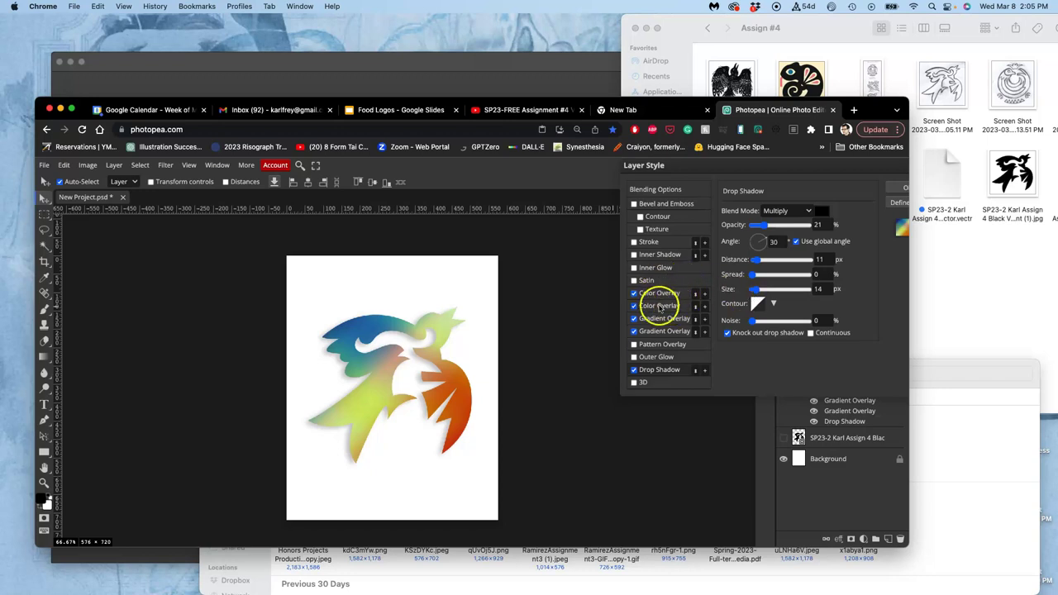
{"action": "left_click", "coordinate": [634, 358]}
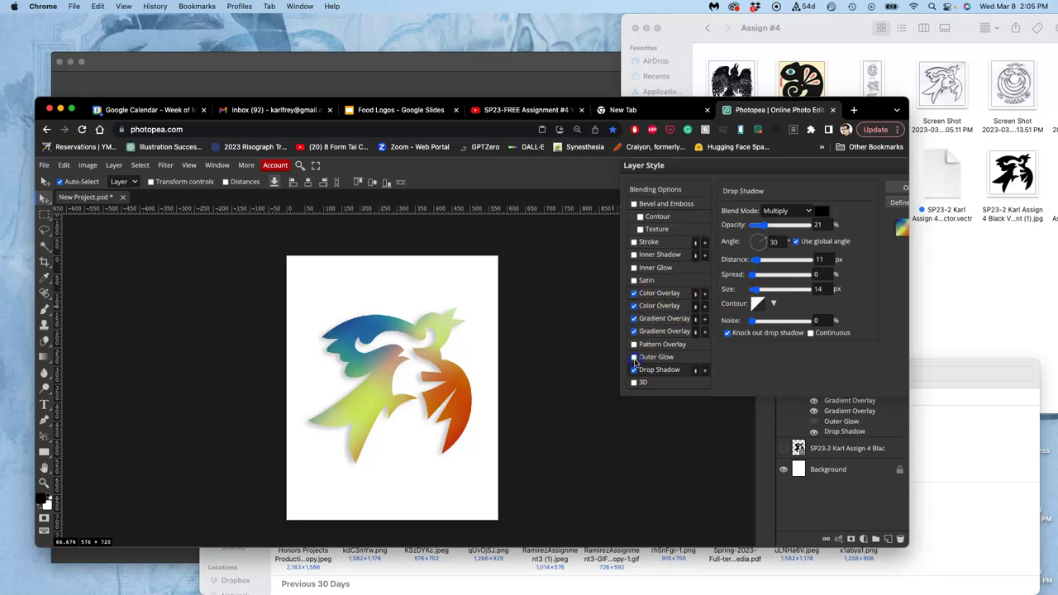
{"action": "left_click", "coordinate": [634, 269]}
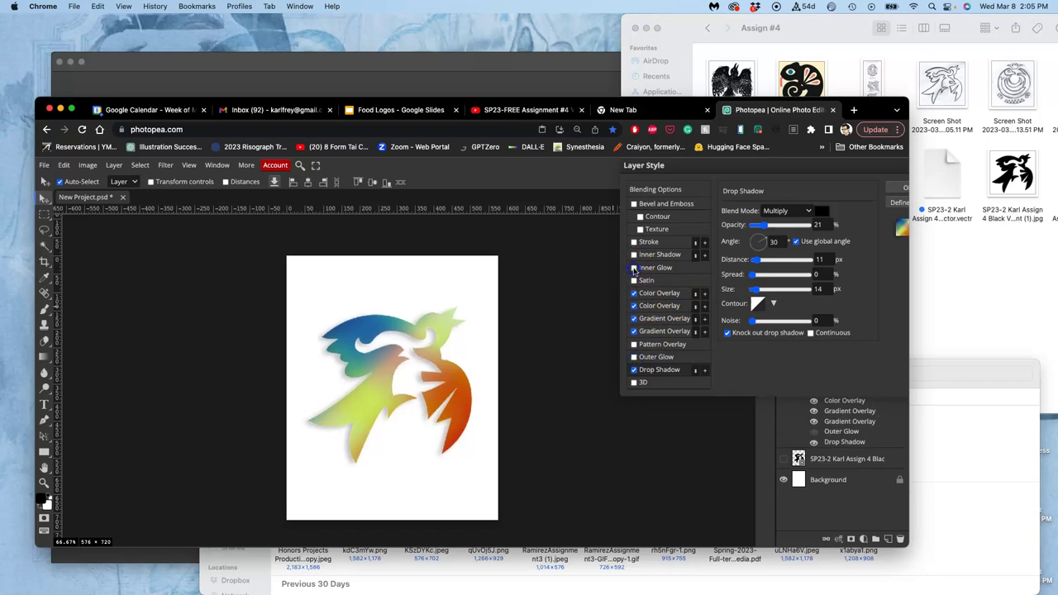
{"action": "left_click", "coordinate": [634, 256]}
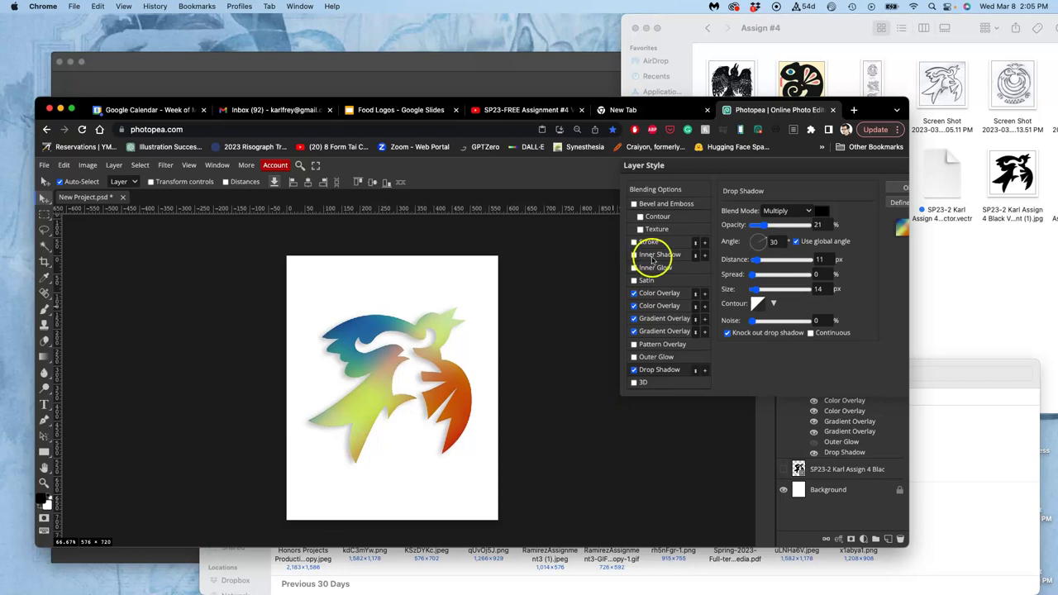
{"action": "left_click", "coordinate": [644, 257]}
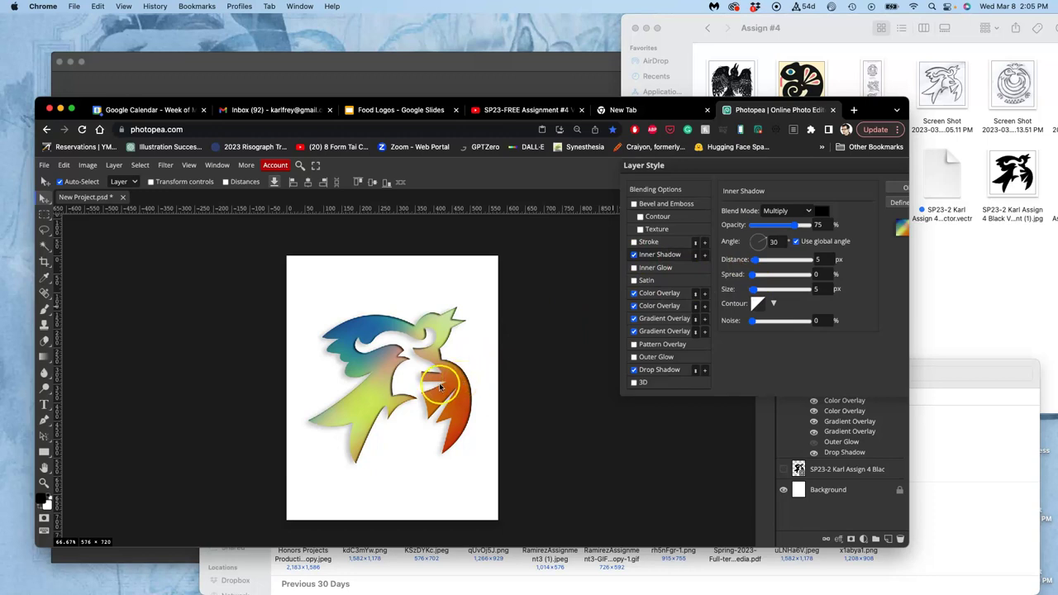
{"action": "left_click", "coordinate": [634, 256]}
Step: Enable Bevel and Emboss on the bird and zoom in to inspect the raised edge
{"action": "left_click", "coordinate": [634, 205]}
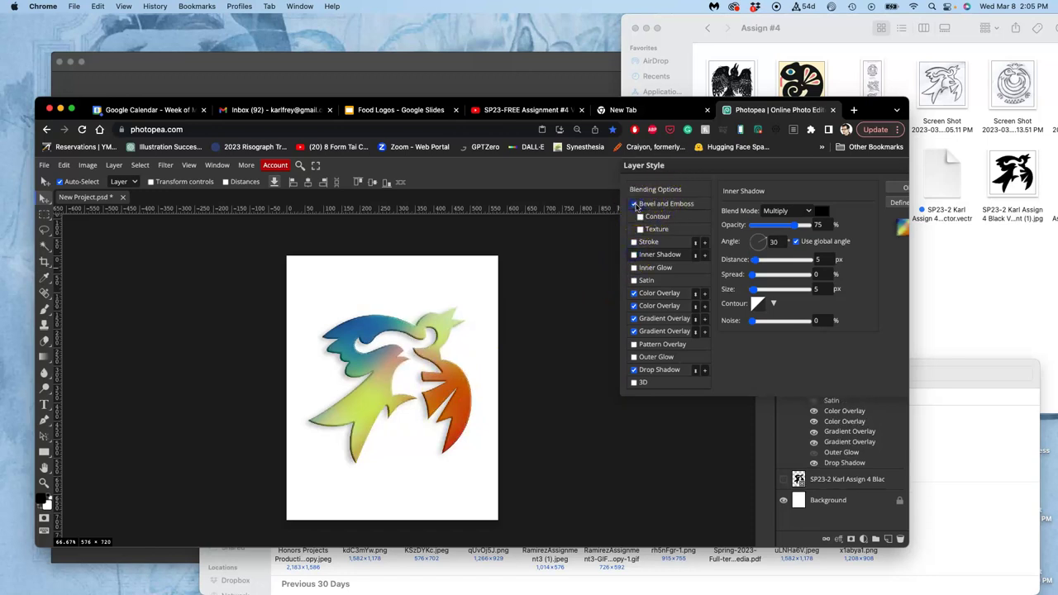
{"action": "scroll", "coordinate": [450, 311], "scroll_direction": "up", "scroll_amount": 5}
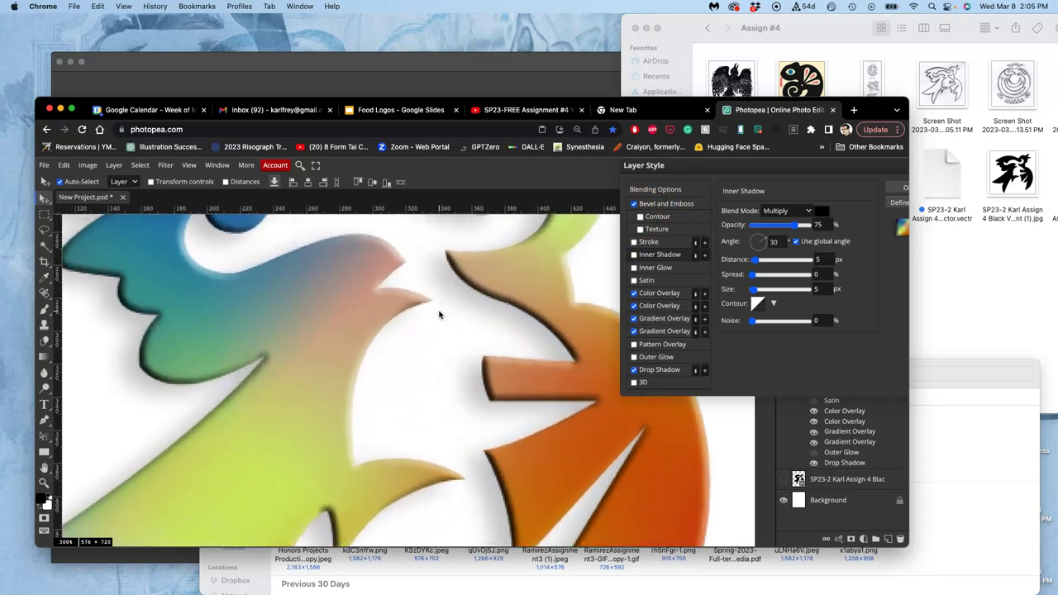
{"action": "scroll", "coordinate": [439, 314], "scroll_direction": "up", "scroll_amount": 3}
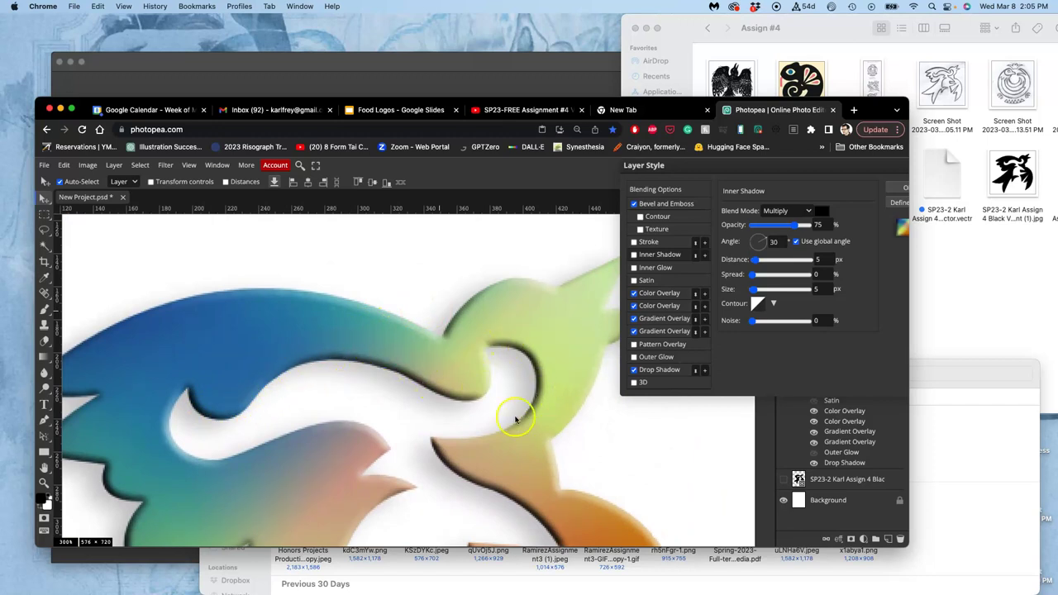
{"action": "scroll", "coordinate": [509, 407], "scroll_direction": "down", "scroll_amount": 3}
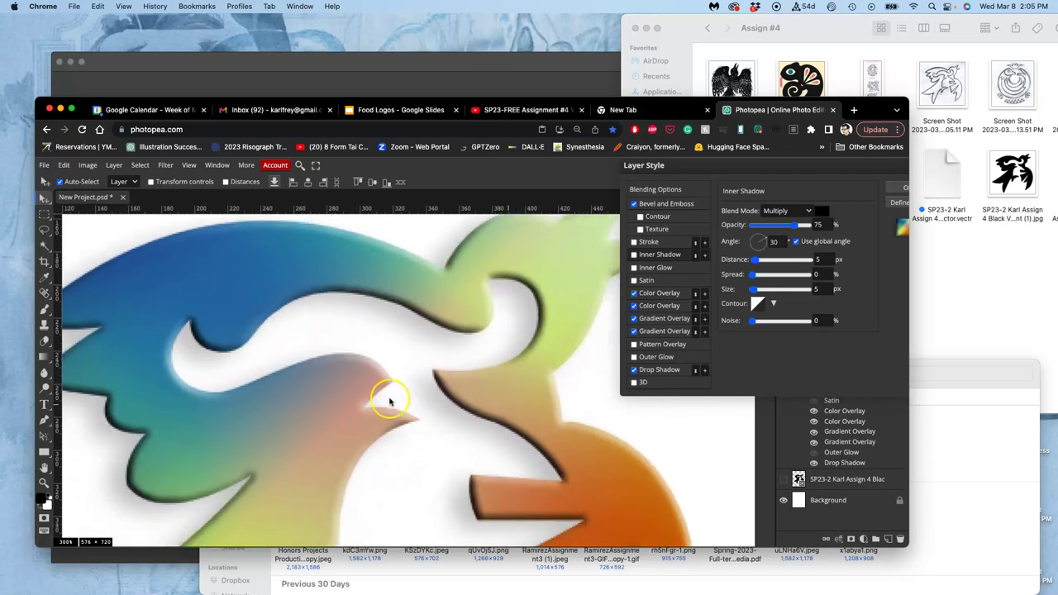
{"action": "scroll", "coordinate": [345, 394], "scroll_direction": "left", "scroll_amount": 2}
{"action": "scroll", "coordinate": [346, 394], "scroll_direction": "down", "scroll_amount": 1}
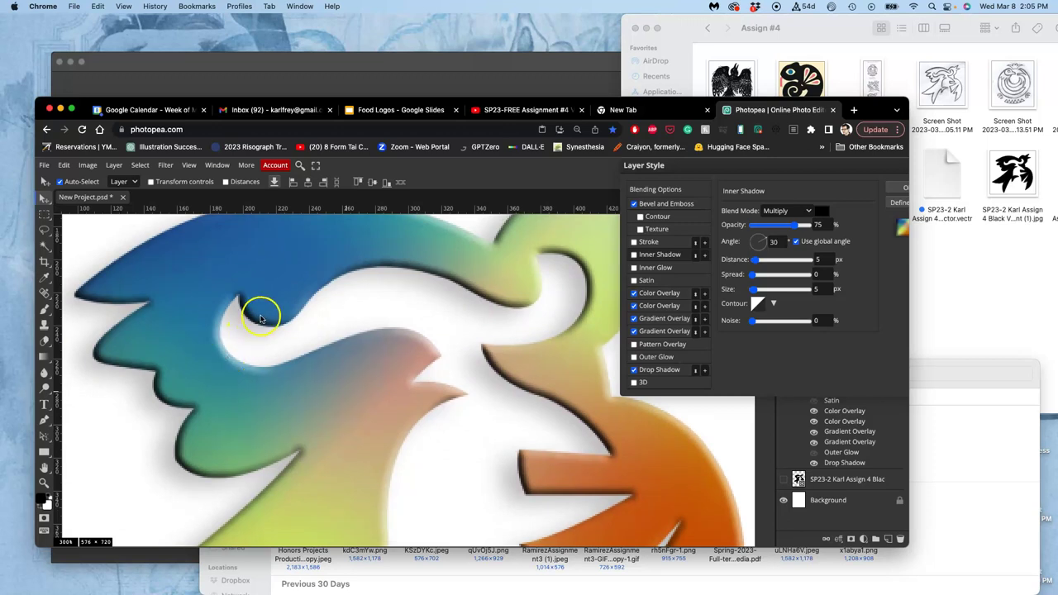
{"action": "scroll", "coordinate": [260, 318], "scroll_direction": "right", "scroll_amount": 2}
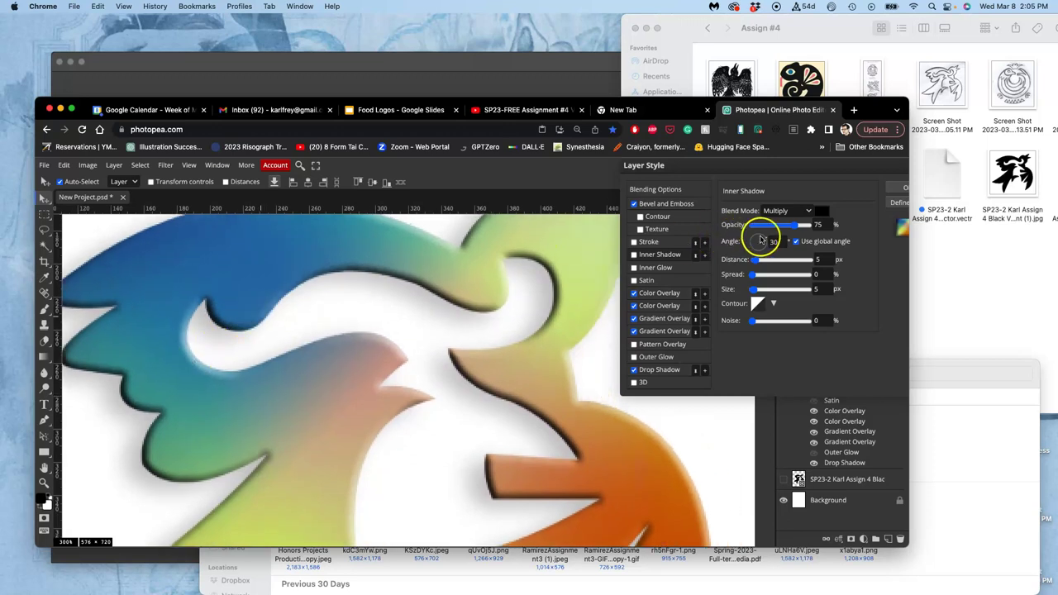
Step: Rotate the effect's lighting angle and toggle Use global angle
{"action": "left_click_drag", "start_coordinate": [761, 239], "coordinate": [763, 241]}
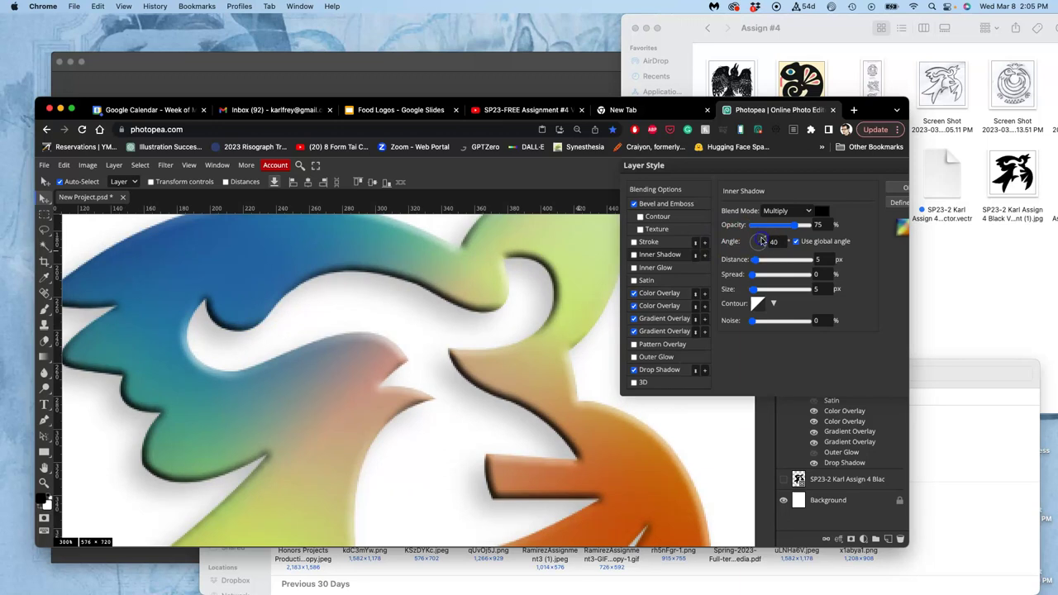
{"action": "left_click", "coordinate": [796, 243]}
{"action": "left_click_drag", "start_coordinate": [754, 240], "coordinate": [755, 241]}
{"action": "left_click_drag", "start_coordinate": [754, 241], "coordinate": [763, 239]}
Step: Untick global angle and light the bevel at -11°/47° with 100% highlights and 33% shadows
{"action": "left_click", "coordinate": [671, 204]}
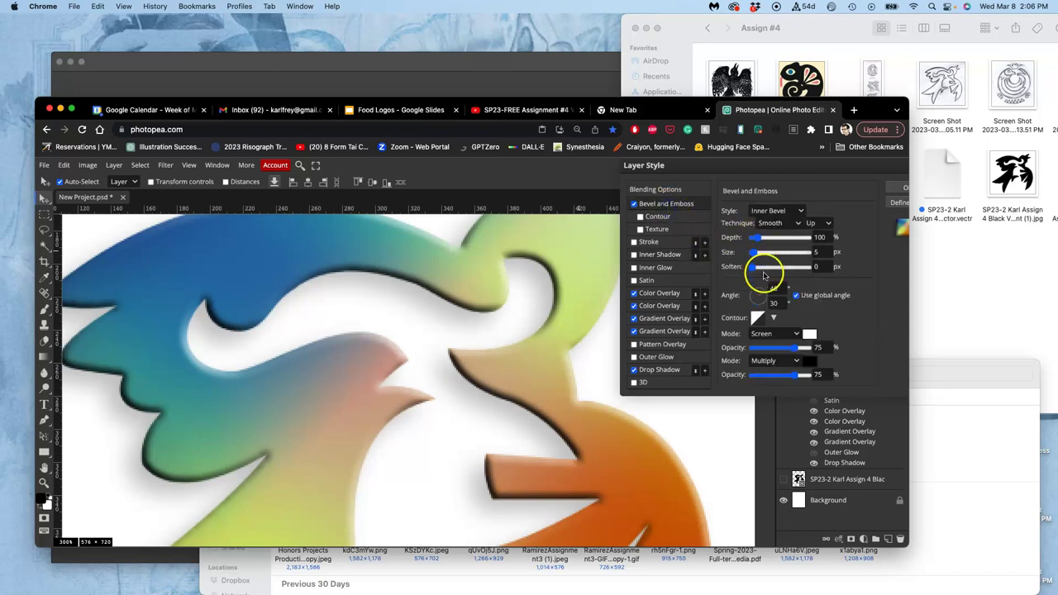
{"action": "left_click", "coordinate": [796, 295]}
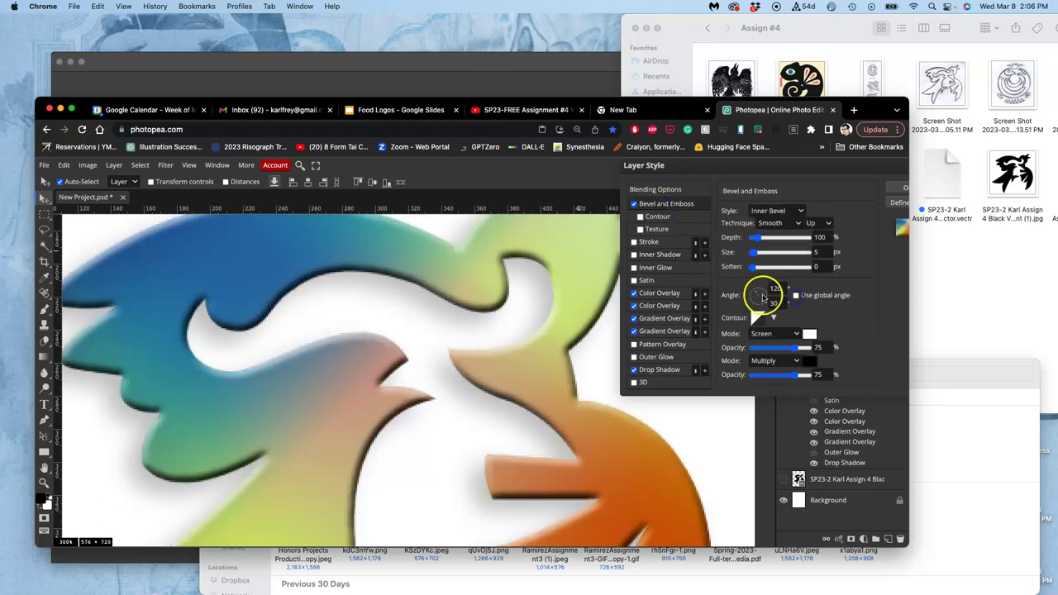
{"action": "mouse_move", "coordinate": [763, 298]}
{"action": "left_mouse_down"}
{"action": "mouse_move", "coordinate": [759, 306]}
{"action": "mouse_move", "coordinate": [762, 297]}
{"action": "left_mouse_up"}
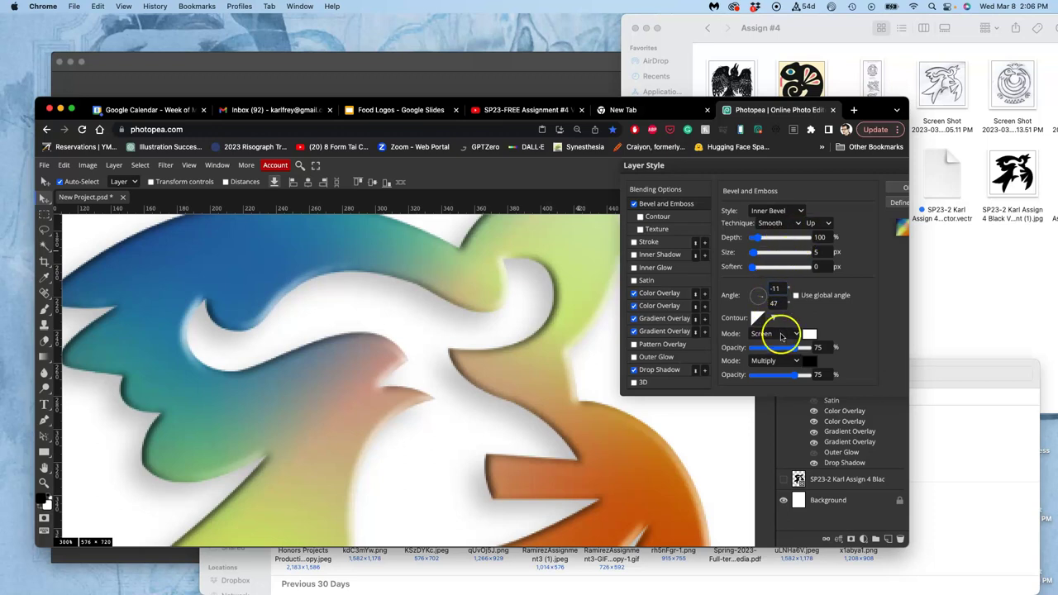
{"action": "mouse_move", "coordinate": [796, 348]}
{"action": "left_mouse_down"}
{"action": "mouse_move", "coordinate": [753, 350]}
{"action": "mouse_move", "coordinate": [773, 349]}
{"action": "mouse_move", "coordinate": [782, 376]}
{"action": "mouse_move", "coordinate": [771, 377]}
{"action": "mouse_move", "coordinate": [770, 348]}
{"action": "mouse_move", "coordinate": [814, 347]}
{"action": "left_mouse_up"}
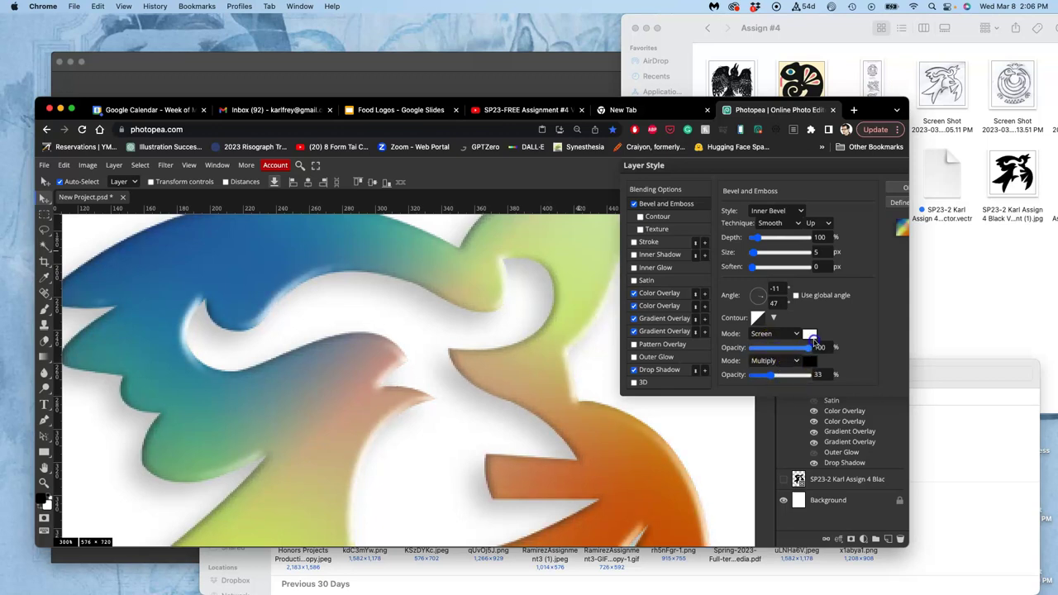
{"action": "scroll", "coordinate": [603, 360], "scroll_direction": "down", "scroll_amount": 4}
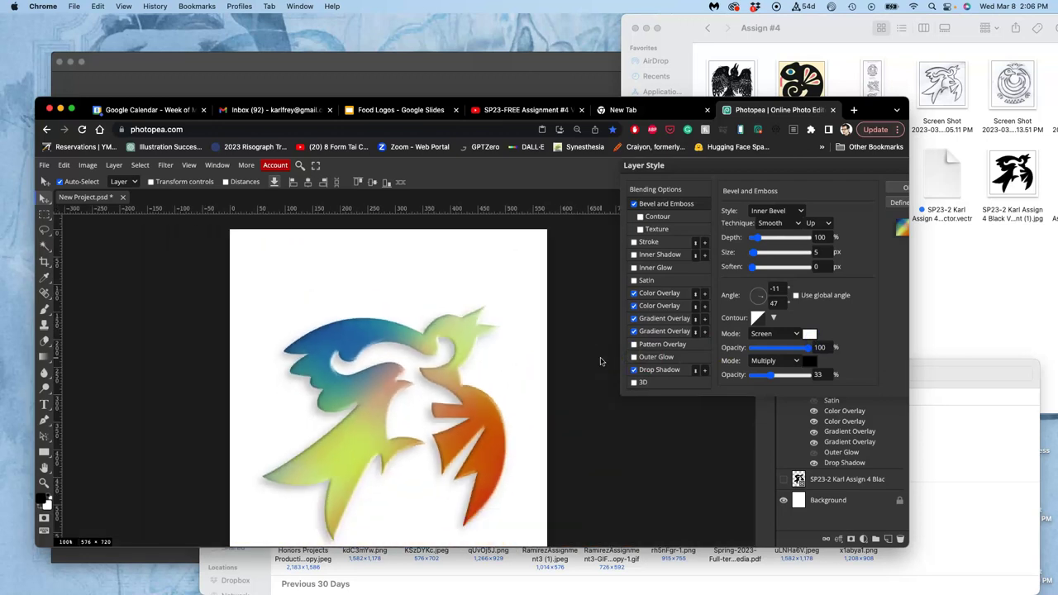
{"action": "scroll", "coordinate": [538, 347], "scroll_direction": "right", "scroll_amount": 2}
{"action": "scroll", "coordinate": [538, 347], "scroll_direction": "down", "scroll_amount": 1}
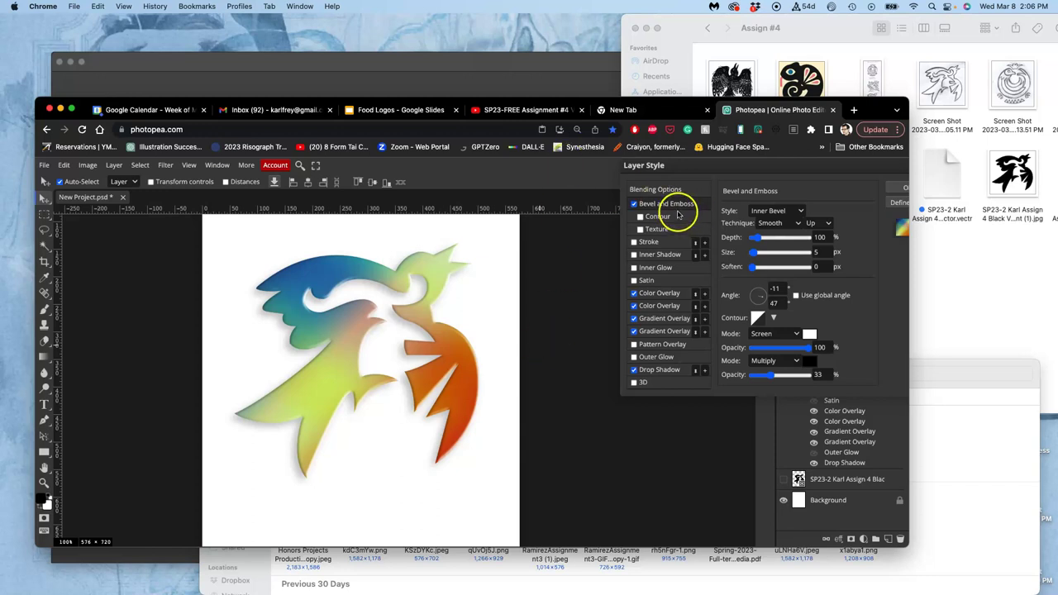
Step: Enable the Contour sub-effect under Bevel and Emboss and show its range settings
{"action": "left_click", "coordinate": [640, 217]}
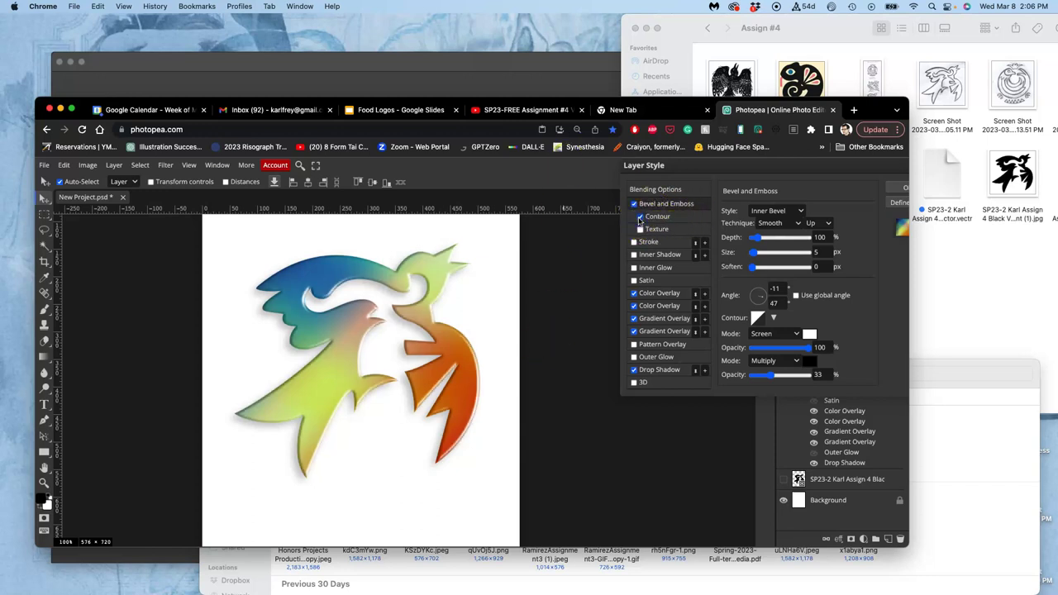
{"action": "left_click", "coordinate": [454, 313]}
{"action": "scroll", "coordinate": [454, 310], "scroll_direction": "up", "scroll_amount": 5}
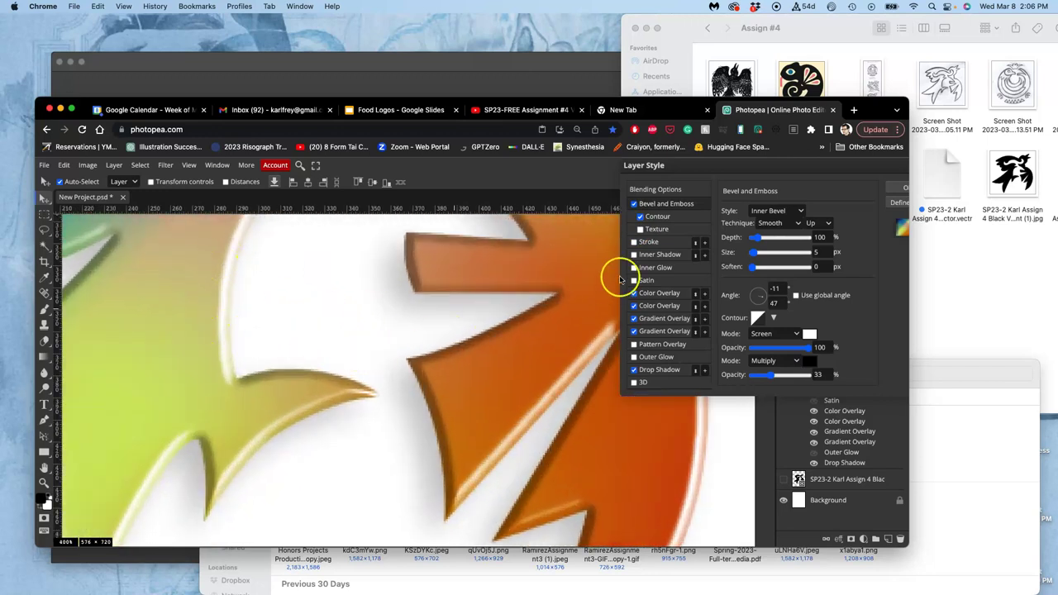
{"action": "left_click", "coordinate": [676, 217]}
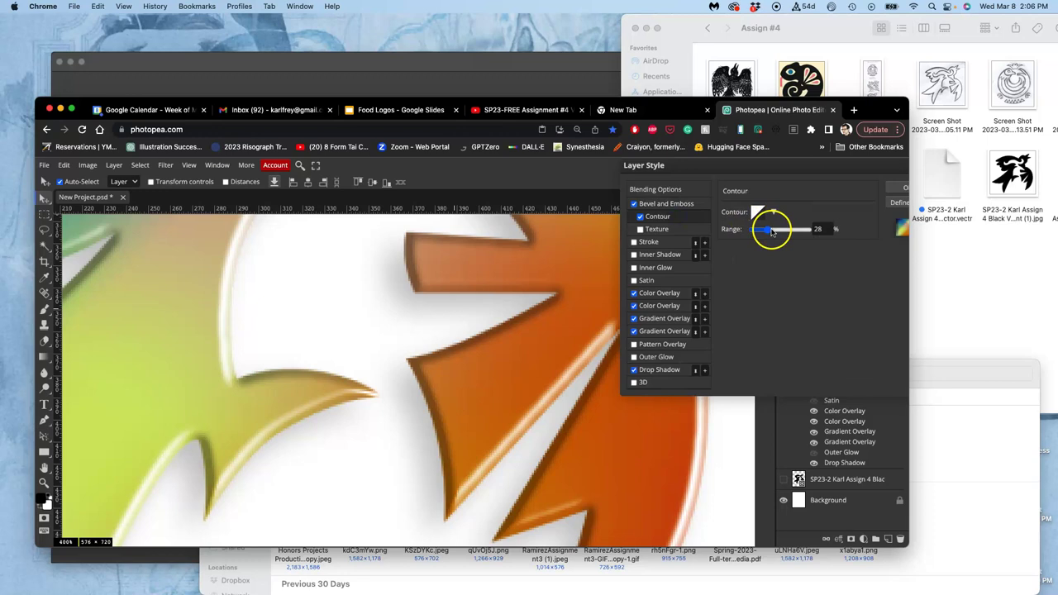